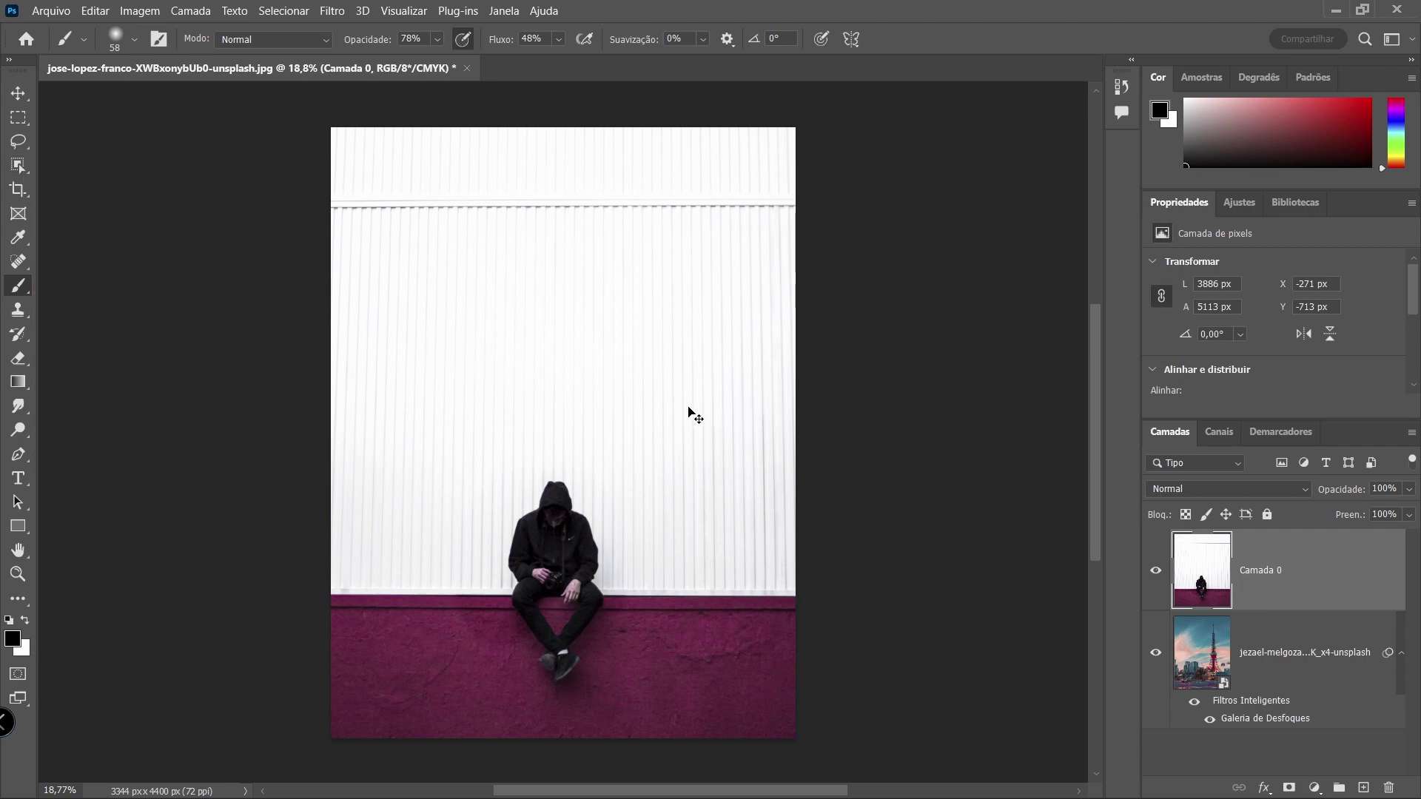
Switch to the Object Selection tool with Cloud subject detection
{"action": "left_click", "coordinate": [18, 165]}
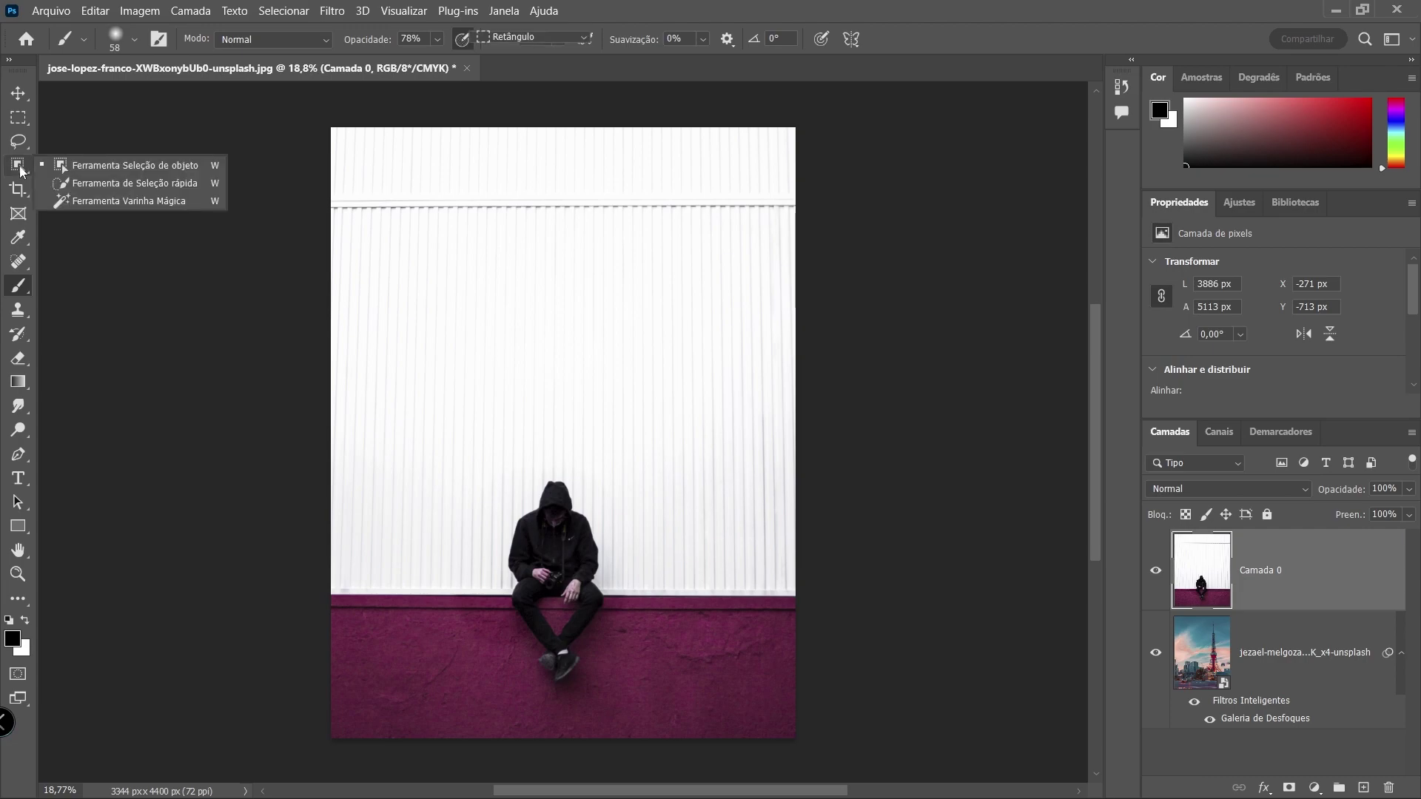
{"action": "left_click", "coordinate": [148, 167]}
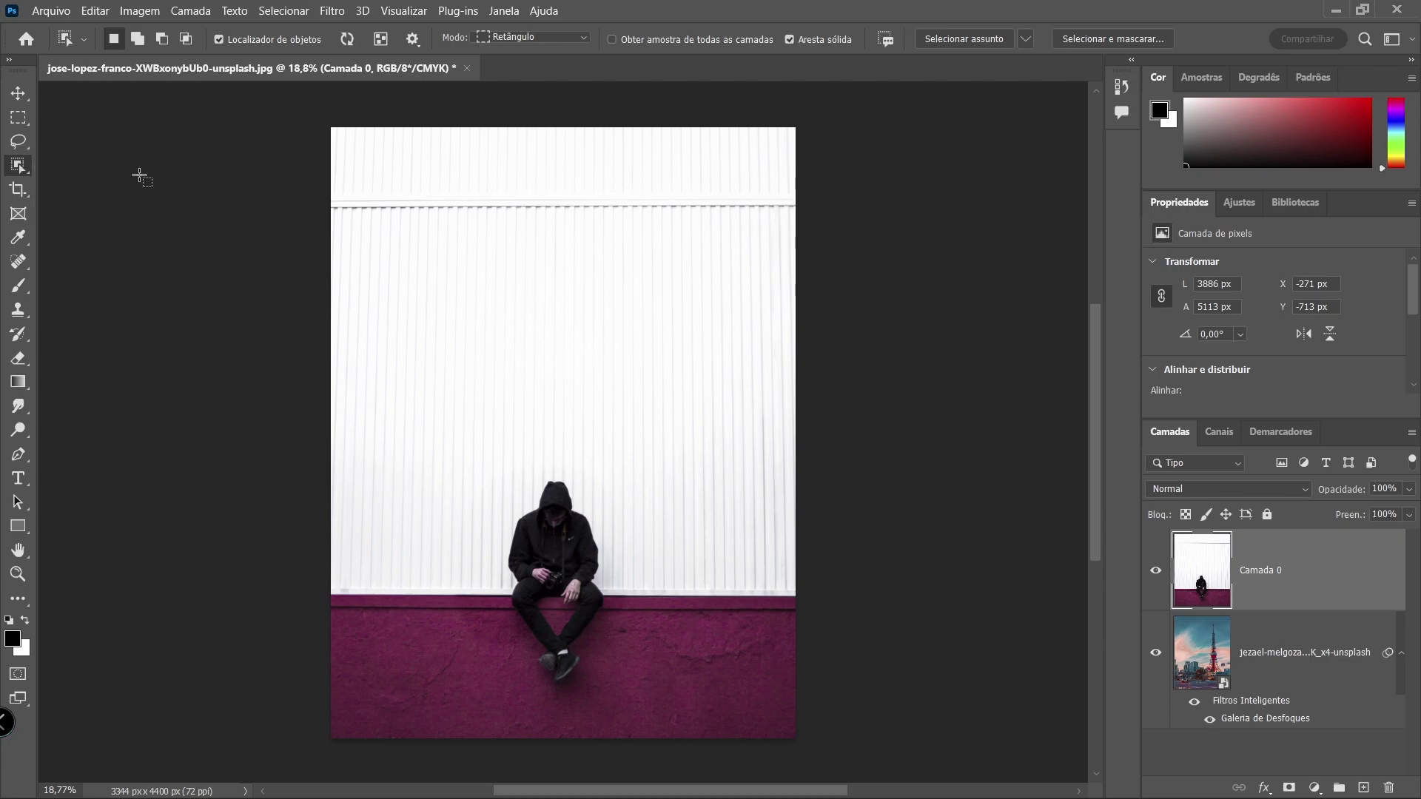
{"action": "left_click", "coordinate": [1025, 39]}
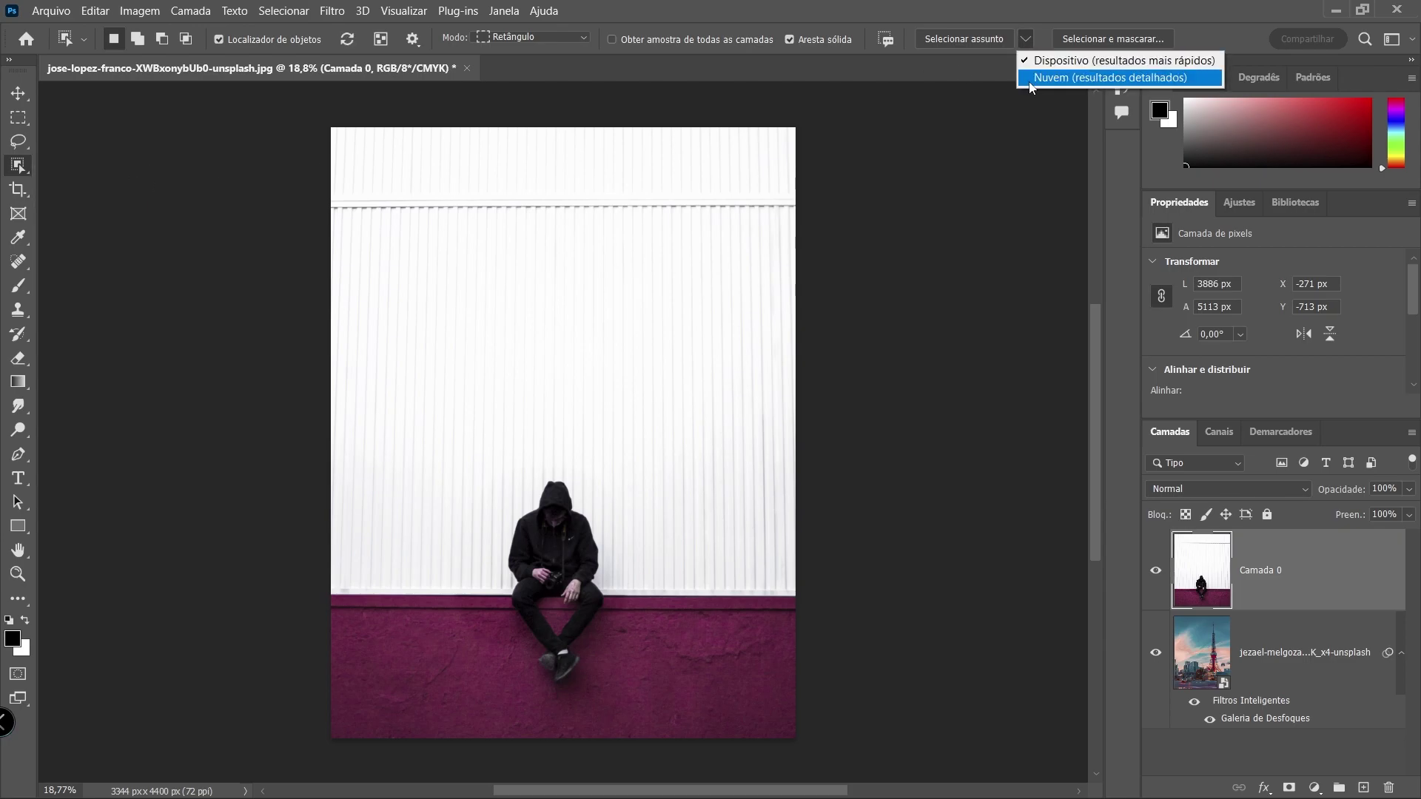
{"action": "left_click", "coordinate": [1058, 79]}
Select the white corrugated wall, then invert to the man and magenta wall
{"action": "mouse_move", "coordinate": [295, 133]}
{"action": "left_mouse_down"}
{"action": "mouse_move", "coordinate": [802, 567]}
{"action": "mouse_move", "coordinate": [793, 584]}
{"action": "left_mouse_up"}
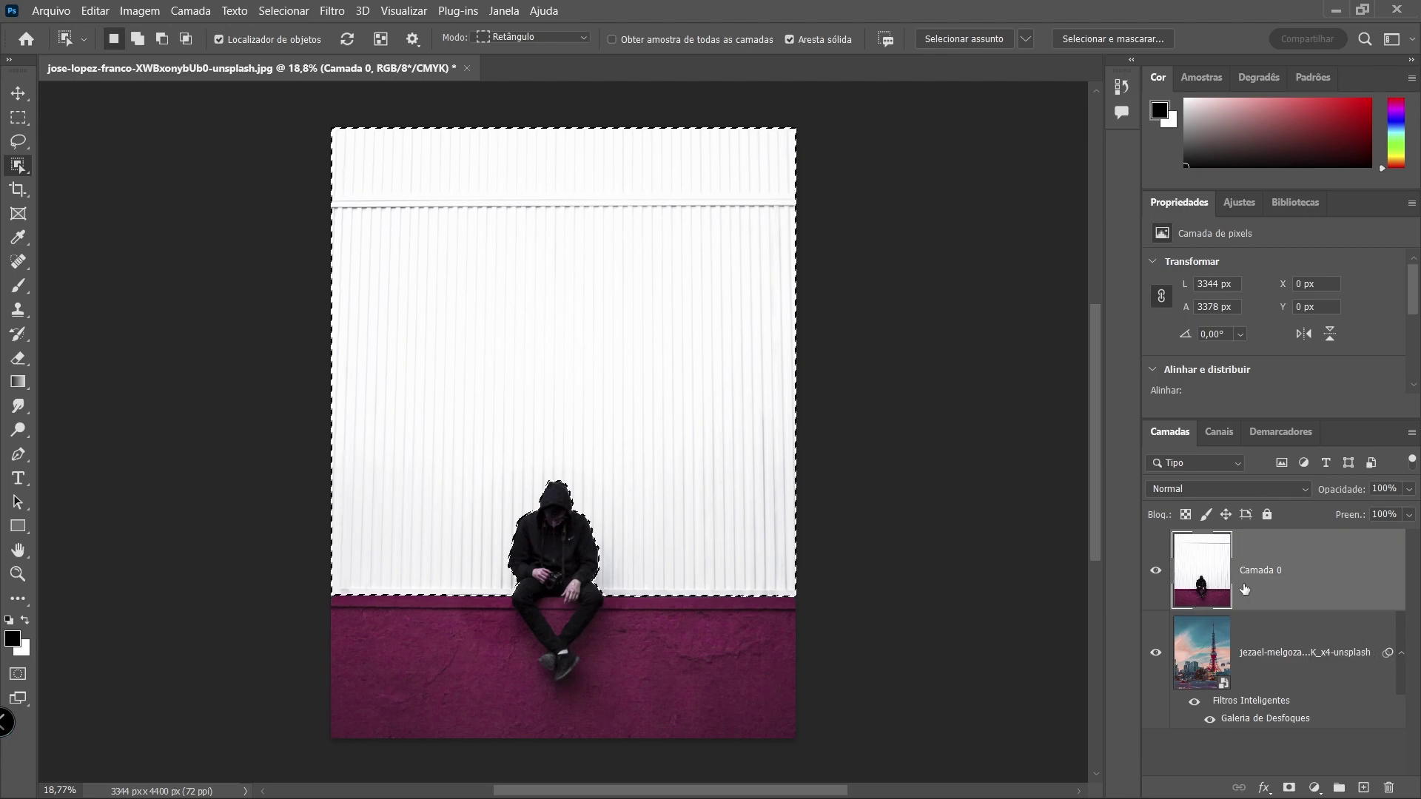
{"action": "left_click", "coordinate": [285, 20]}
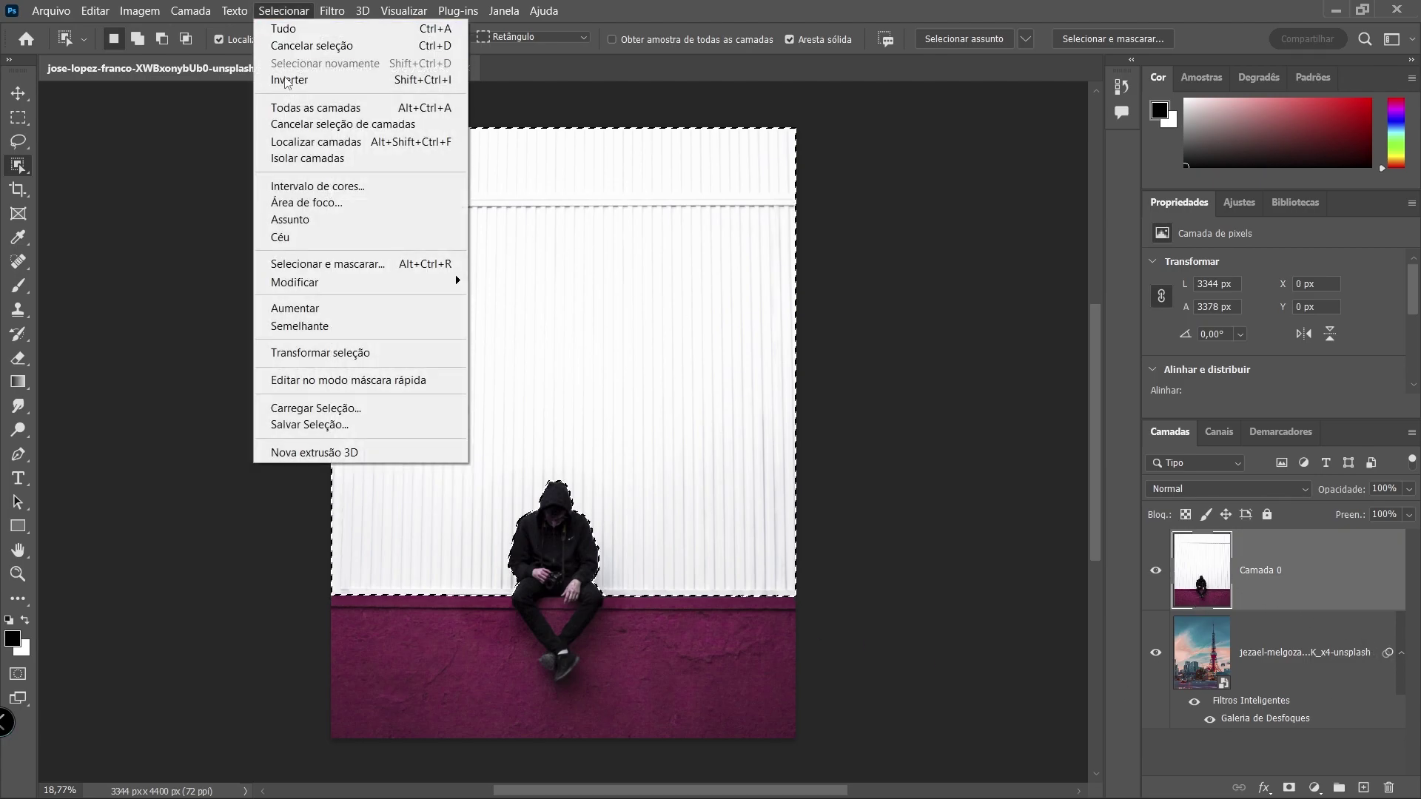
{"action": "left_click", "coordinate": [293, 80]}
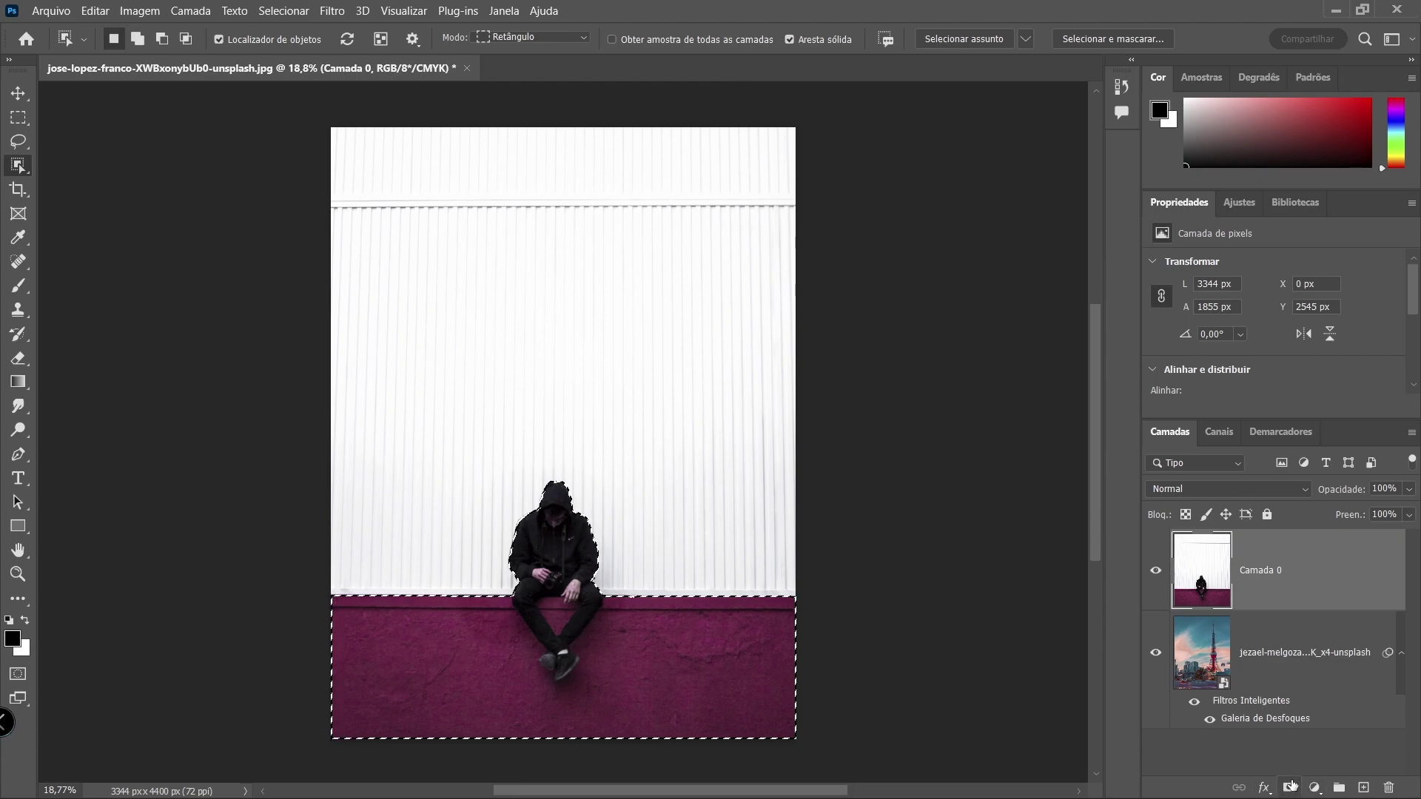
Mask the white wall off Camada 0 and delete the cityscape's Blur Gallery filter, checking visibility
{"action": "left_click", "coordinate": [1289, 787]}
{"action": "left_click", "coordinate": [1249, 719]}
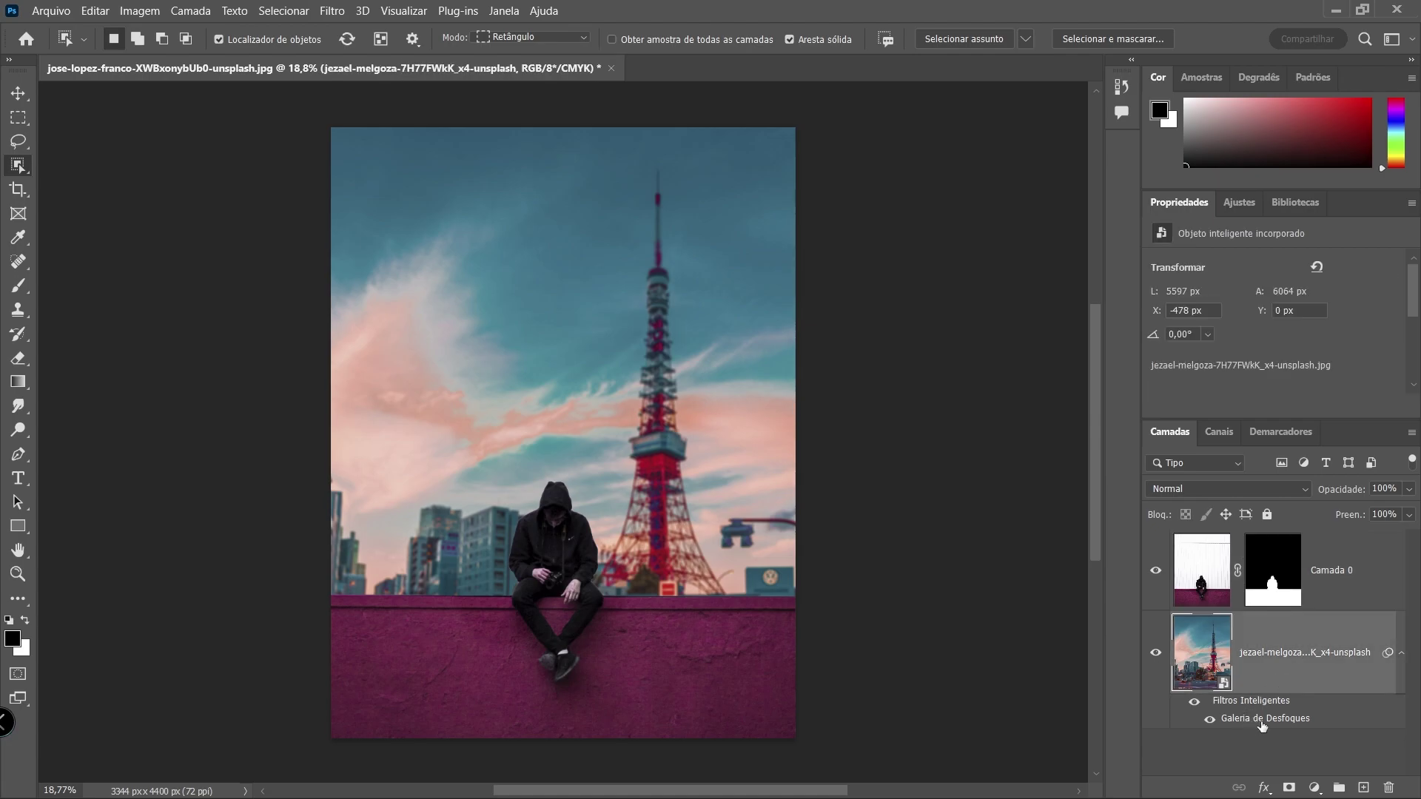
{"action": "right_click", "coordinate": [1271, 718]}
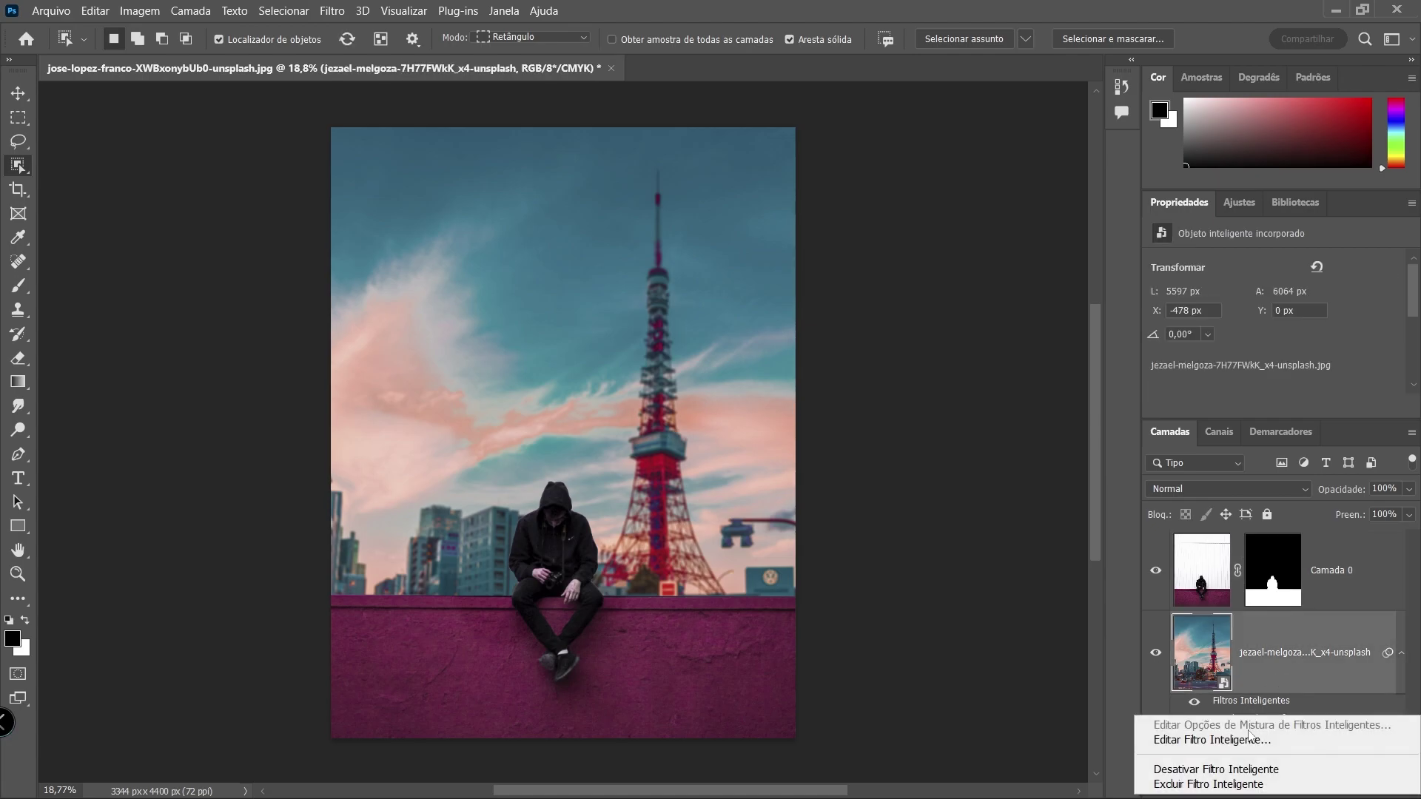
{"action": "left_click", "coordinate": [1213, 781]}
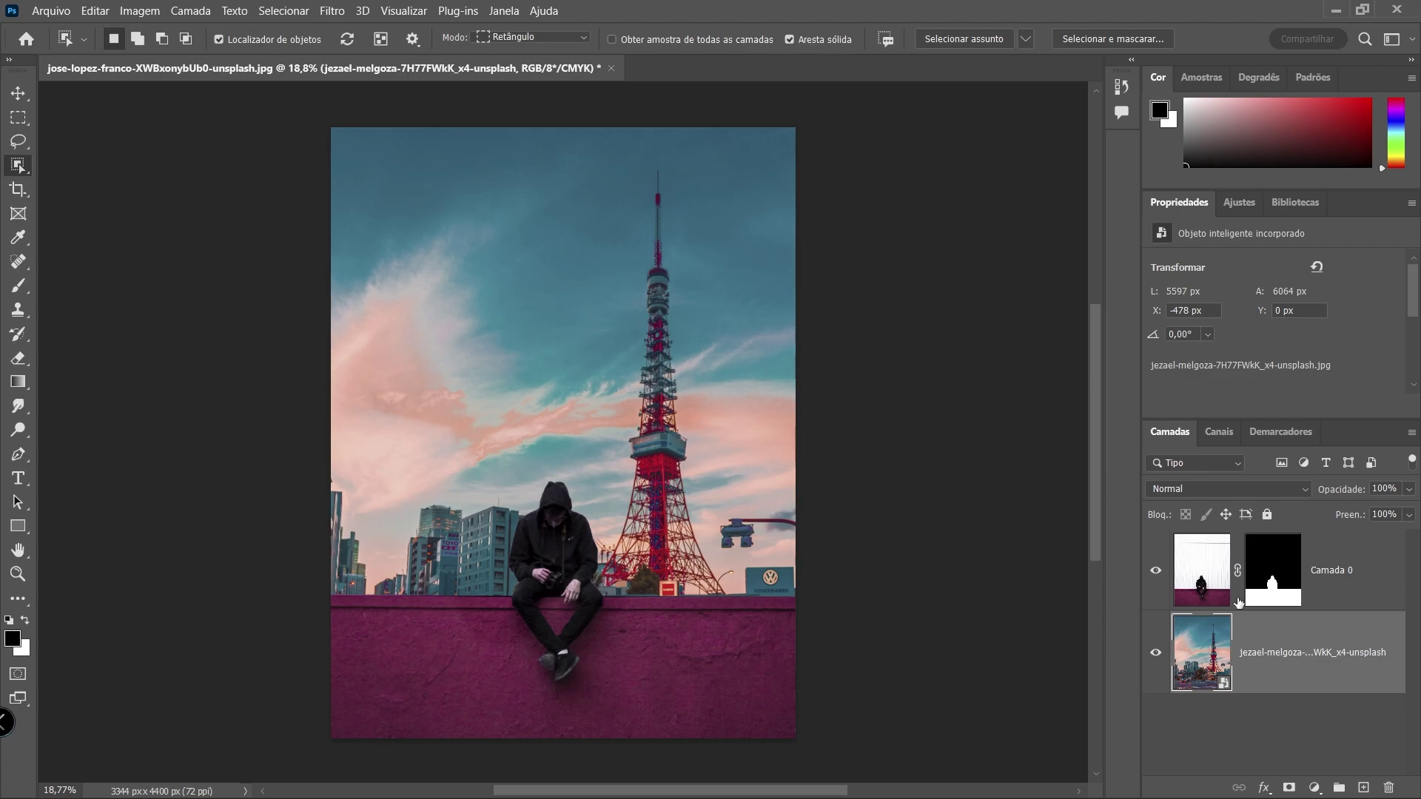
{"action": "left_click", "coordinate": [1155, 570]}
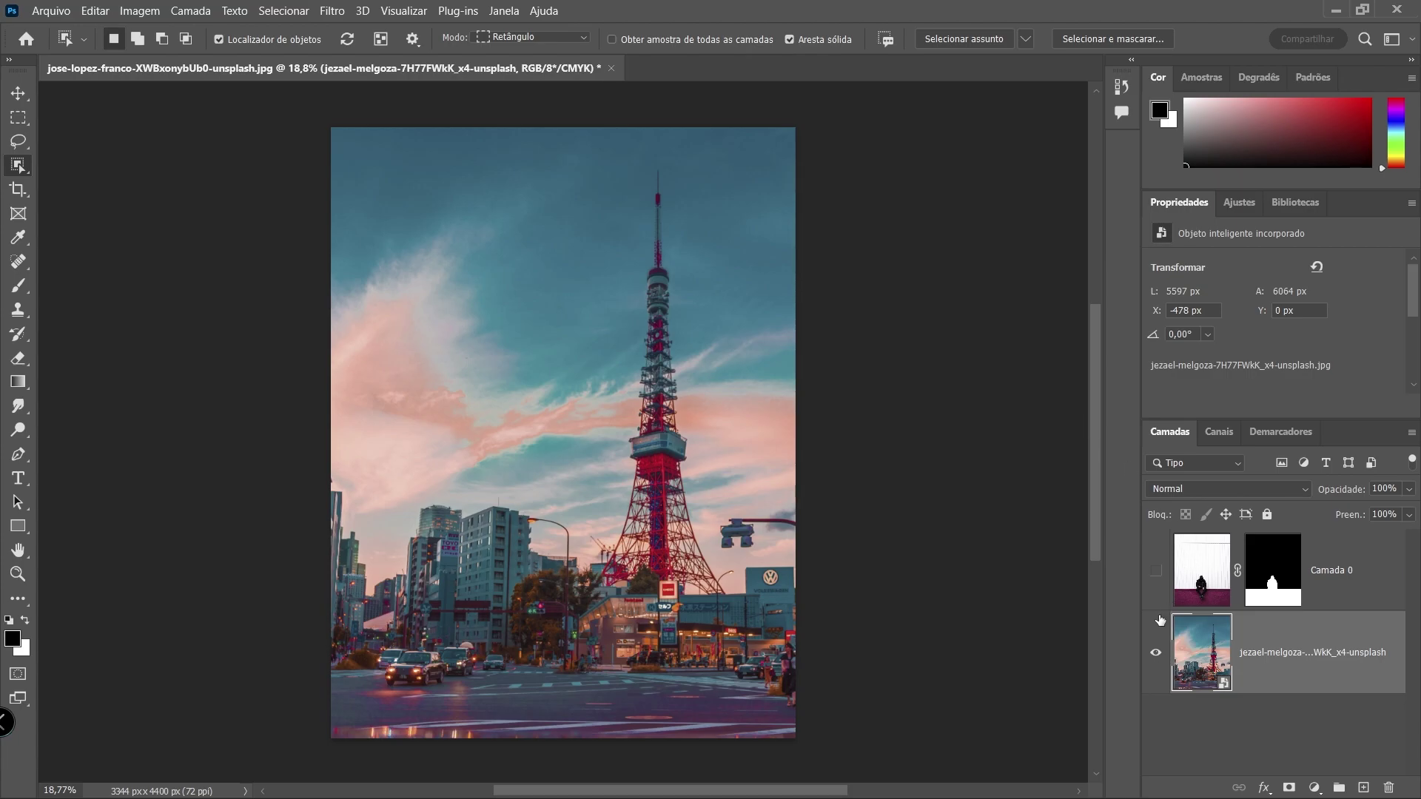
{"action": "left_click", "coordinate": [1154, 574]}
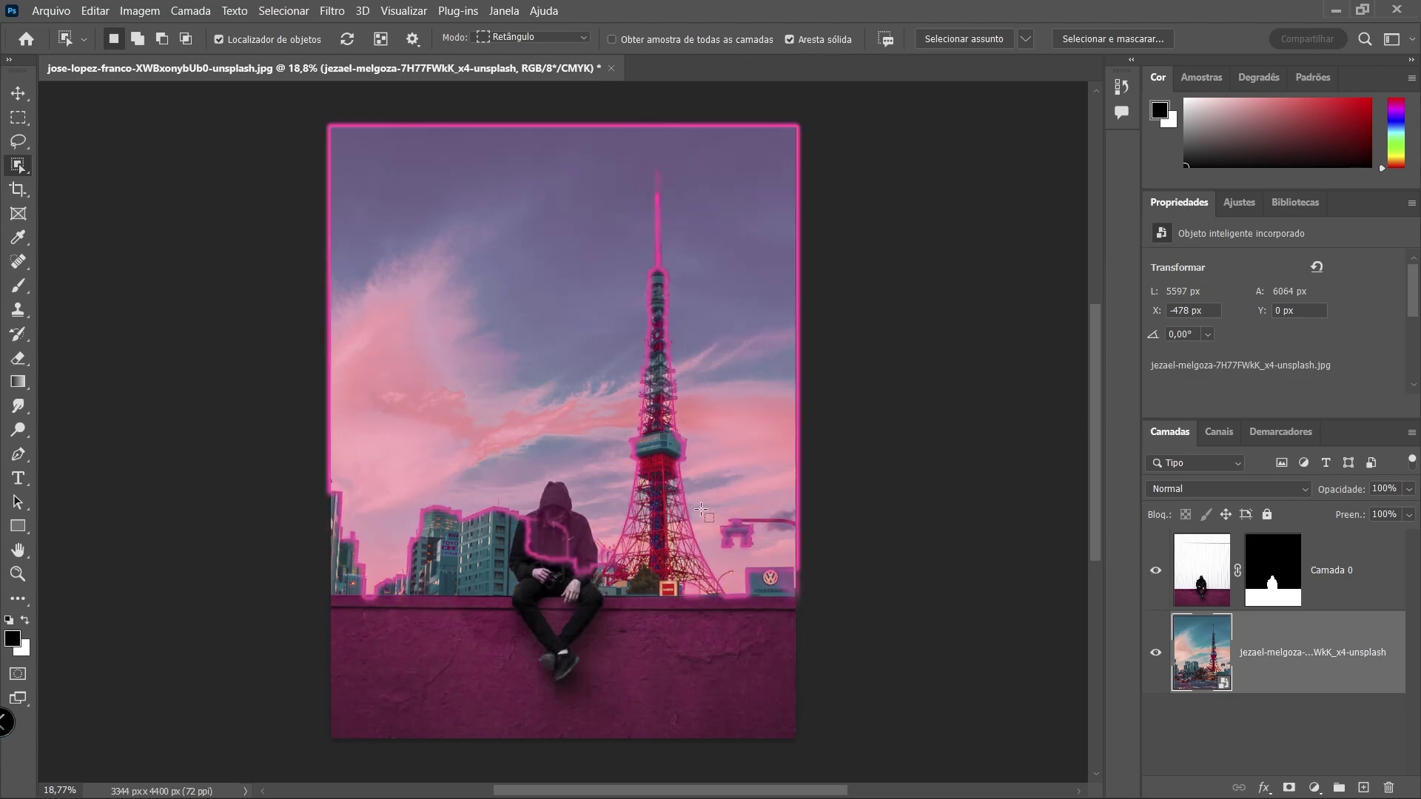
Add an Exposure adjustment clipped to Camada 0 and lower it to -3,07
{"action": "left_click", "coordinate": [22, 100]}
{"action": "left_click", "coordinate": [1203, 570]}
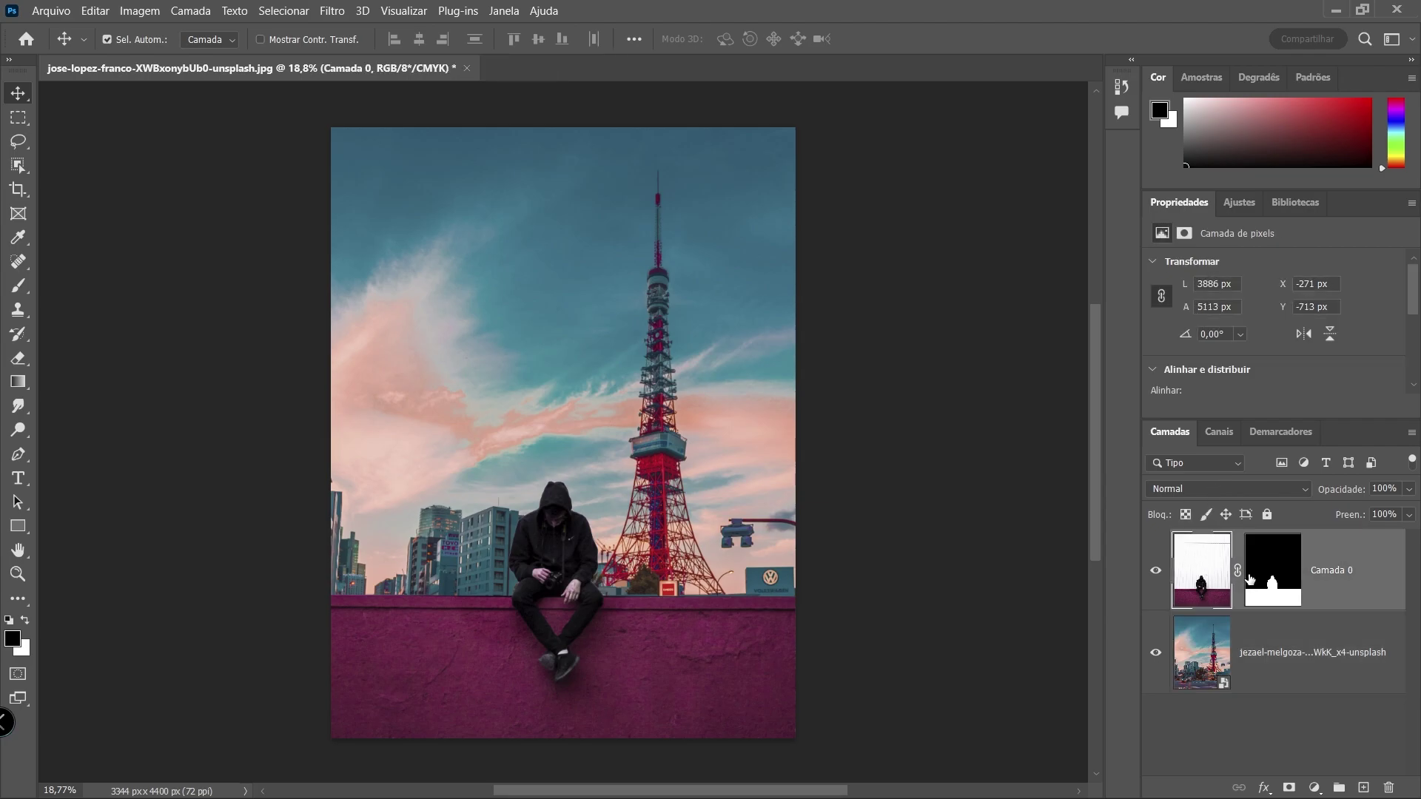
{"action": "left_click", "coordinate": [1314, 787]}
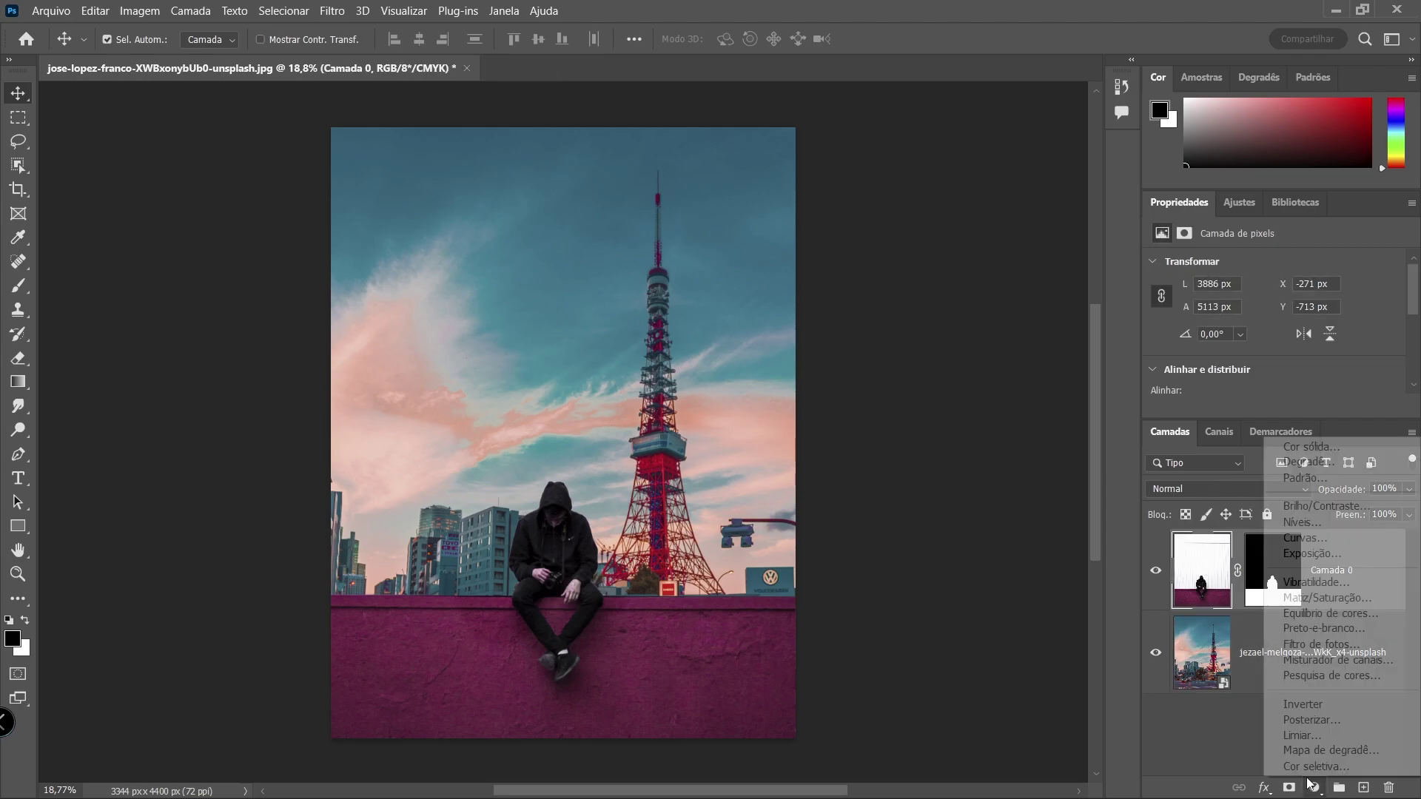
{"action": "left_click", "coordinate": [1352, 561]}
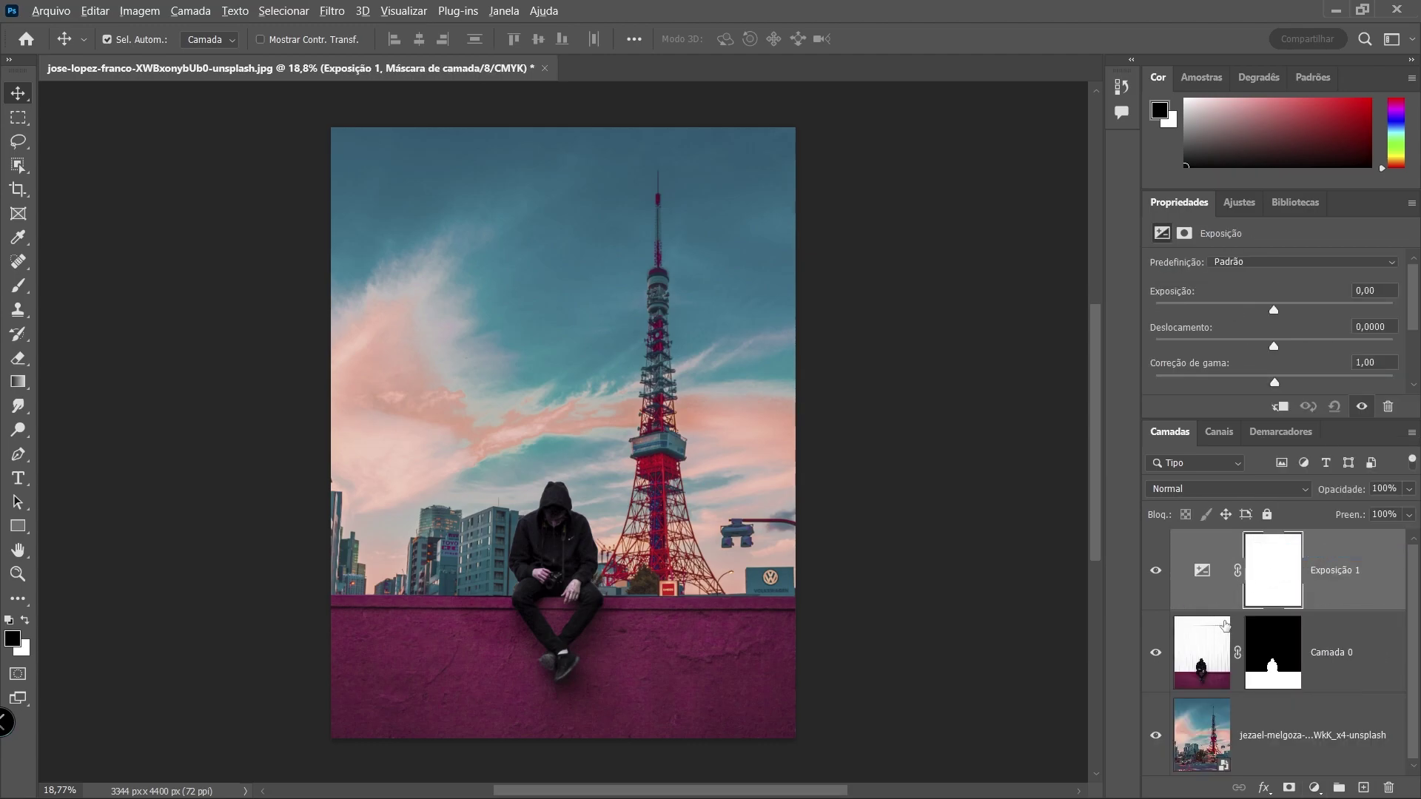
{"action": "key", "text": "alt"}
{"action": "left_click", "coordinate": [1276, 409]}
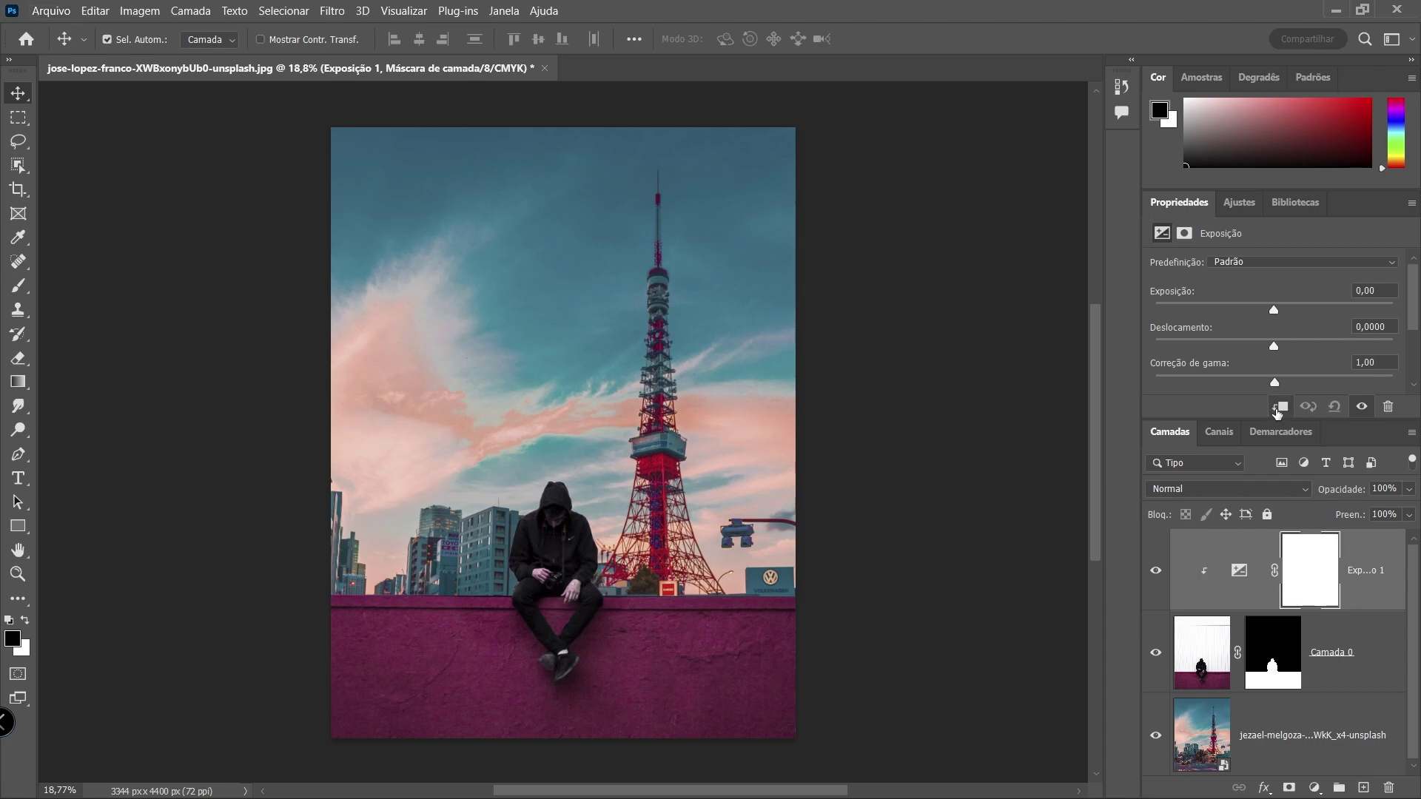
{"action": "left_click_drag", "start_coordinate": [1273, 310], "coordinate": [1219, 310]}
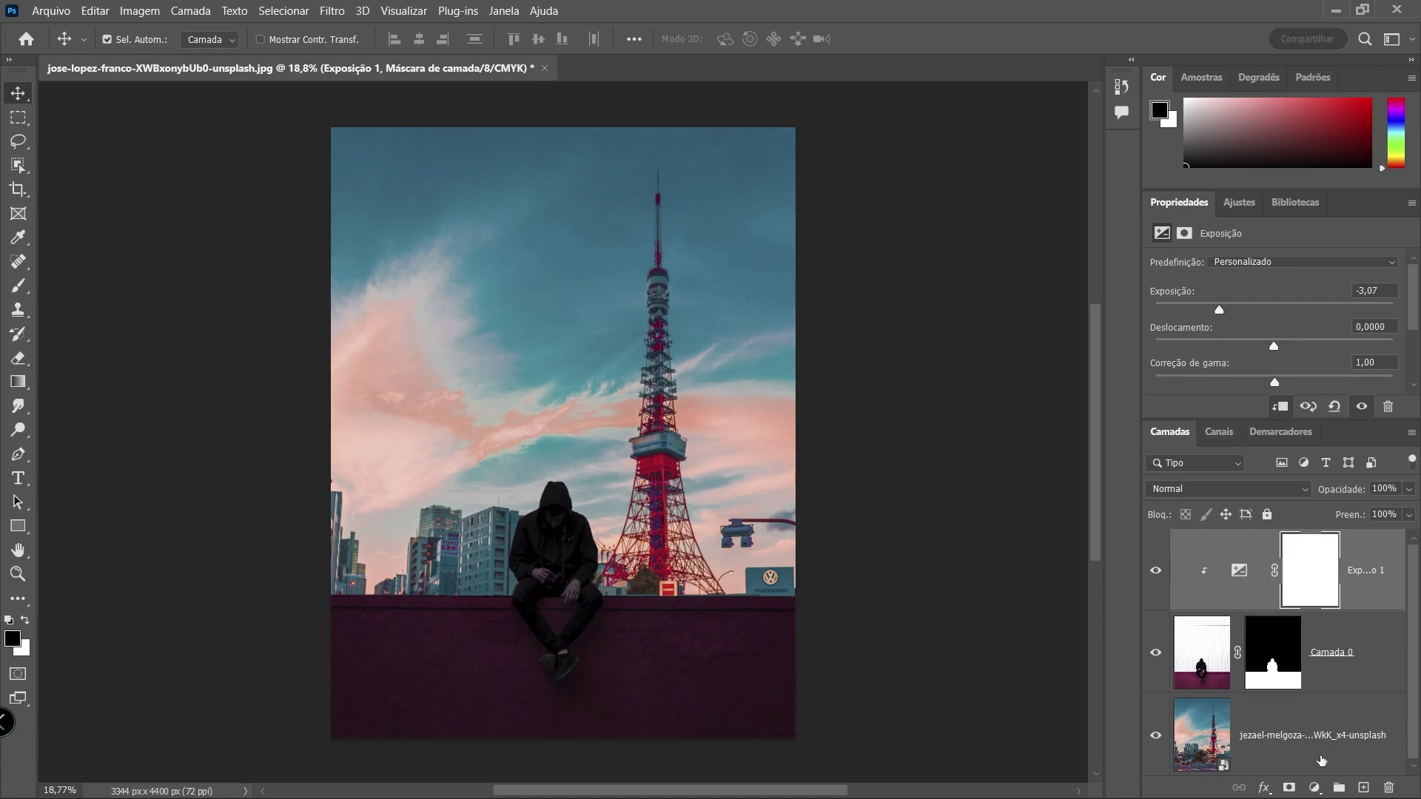
{"action": "left_click", "coordinate": [1315, 787]}
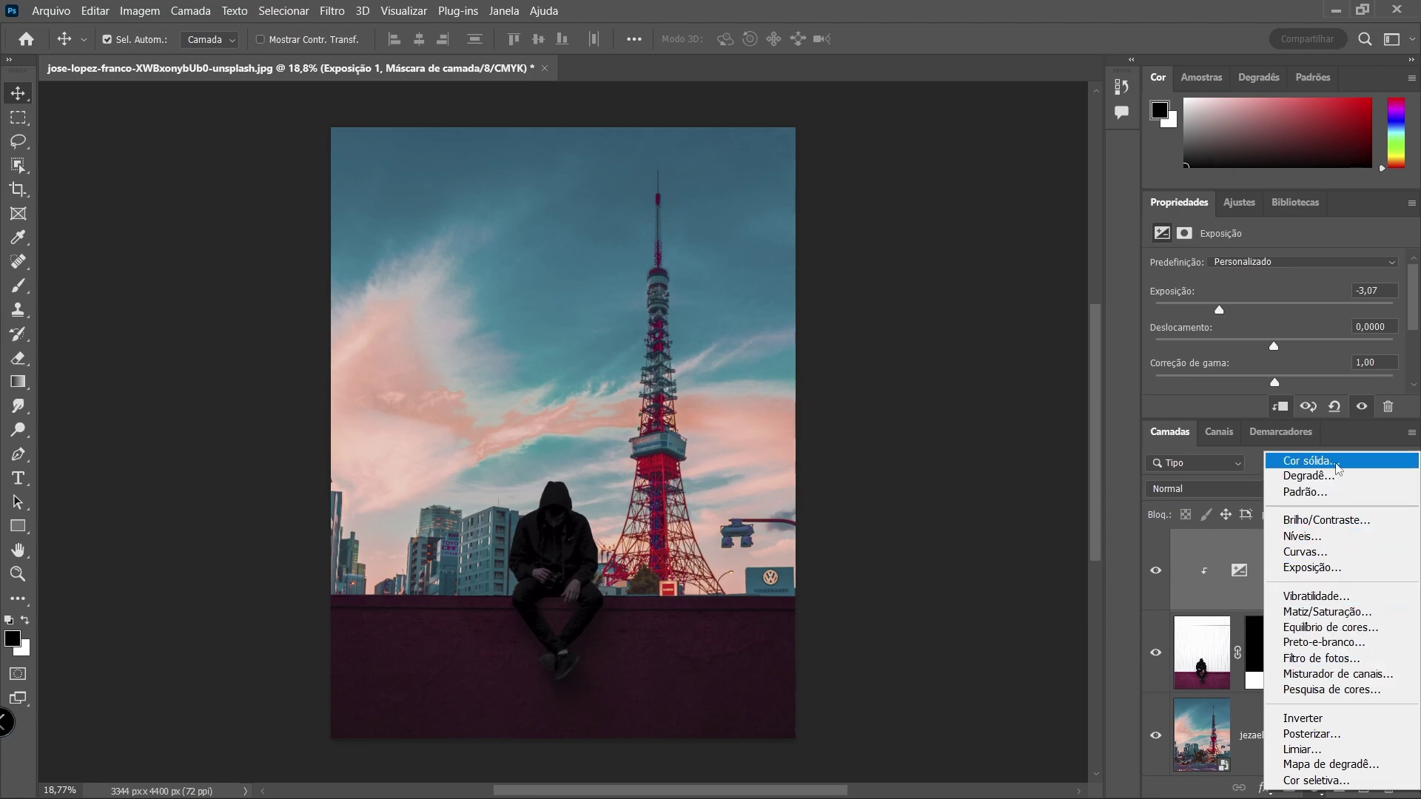
Add a Solid Color fill layer in blue #0284d6
{"action": "left_click", "coordinate": [1337, 461]}
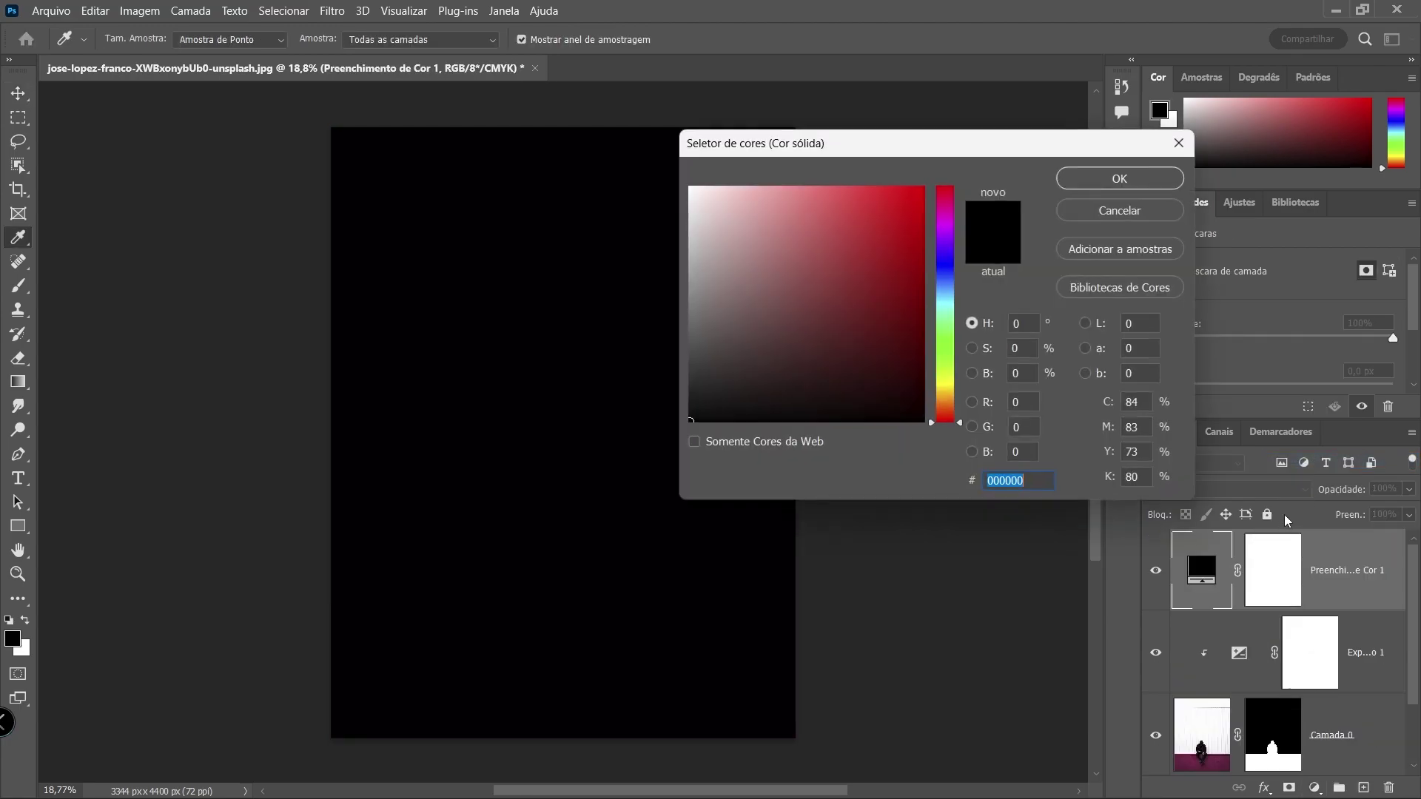
{"action": "left_click", "coordinate": [945, 293]}
{"action": "left_click", "coordinate": [896, 245]}
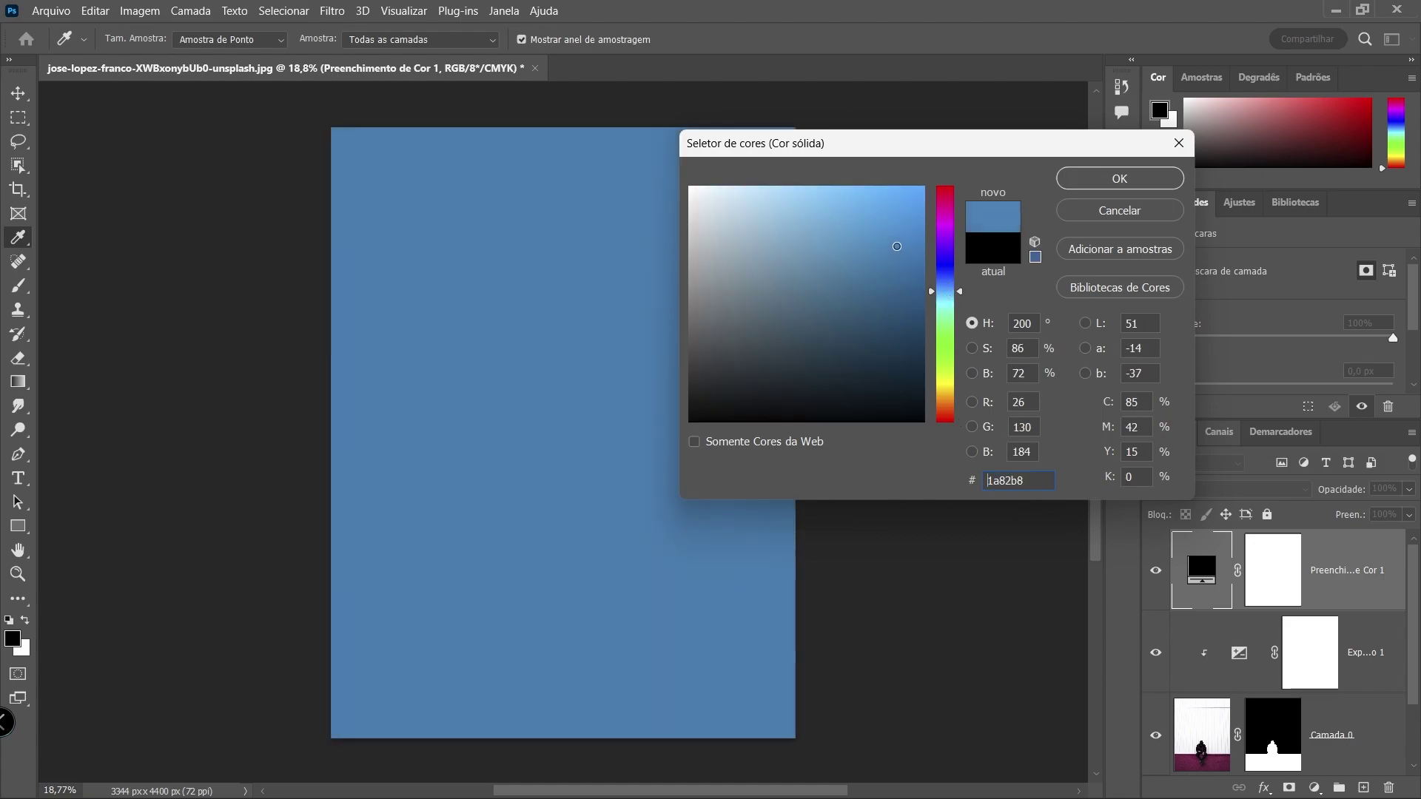
{"action": "left_click", "coordinate": [959, 296]}
{"action": "left_click_drag", "start_coordinate": [959, 296], "coordinate": [959, 293]}
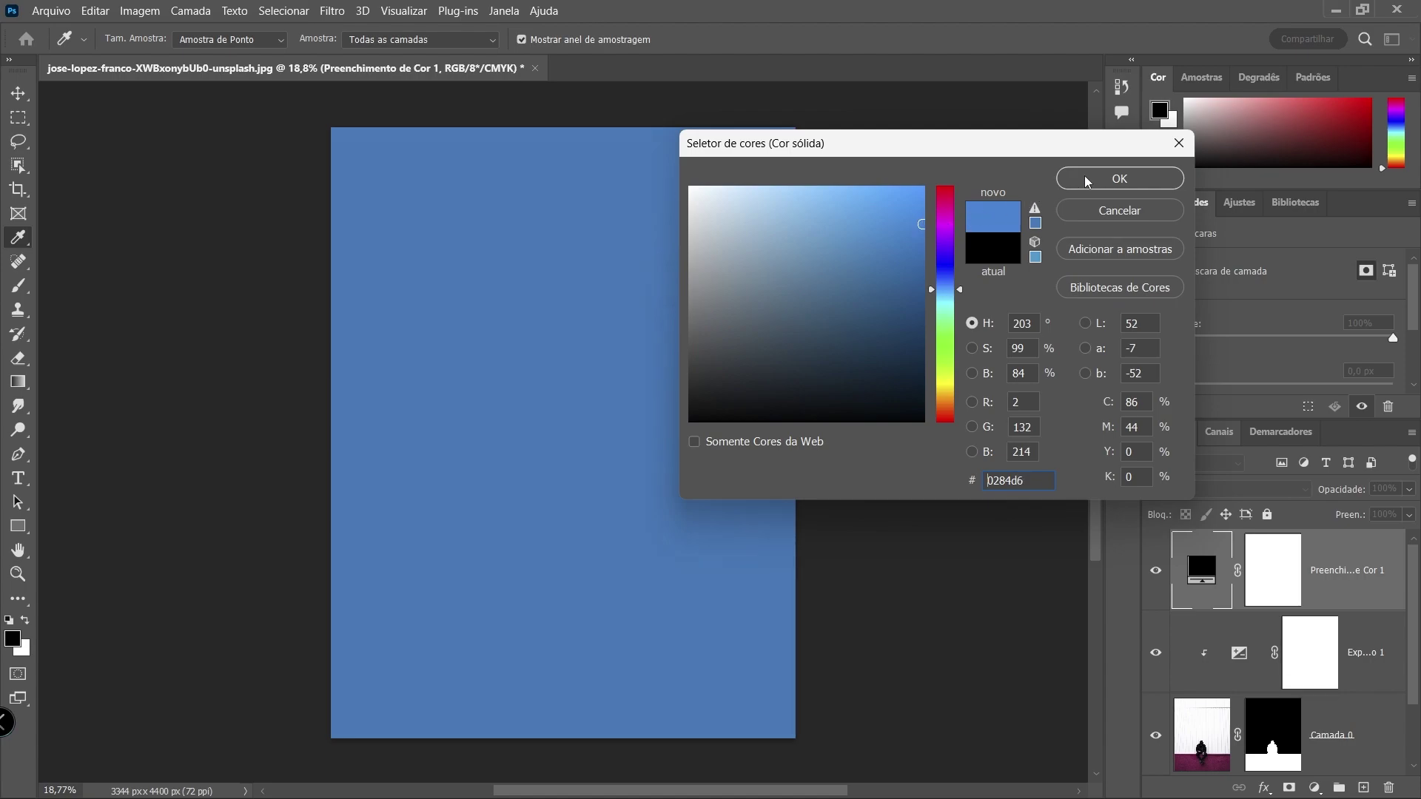
{"action": "left_click", "coordinate": [1118, 178]}
Set the blue fill to Divisão blending with the Underlying Layer black split at 10/37
{"action": "left_click", "coordinate": [1255, 485]}
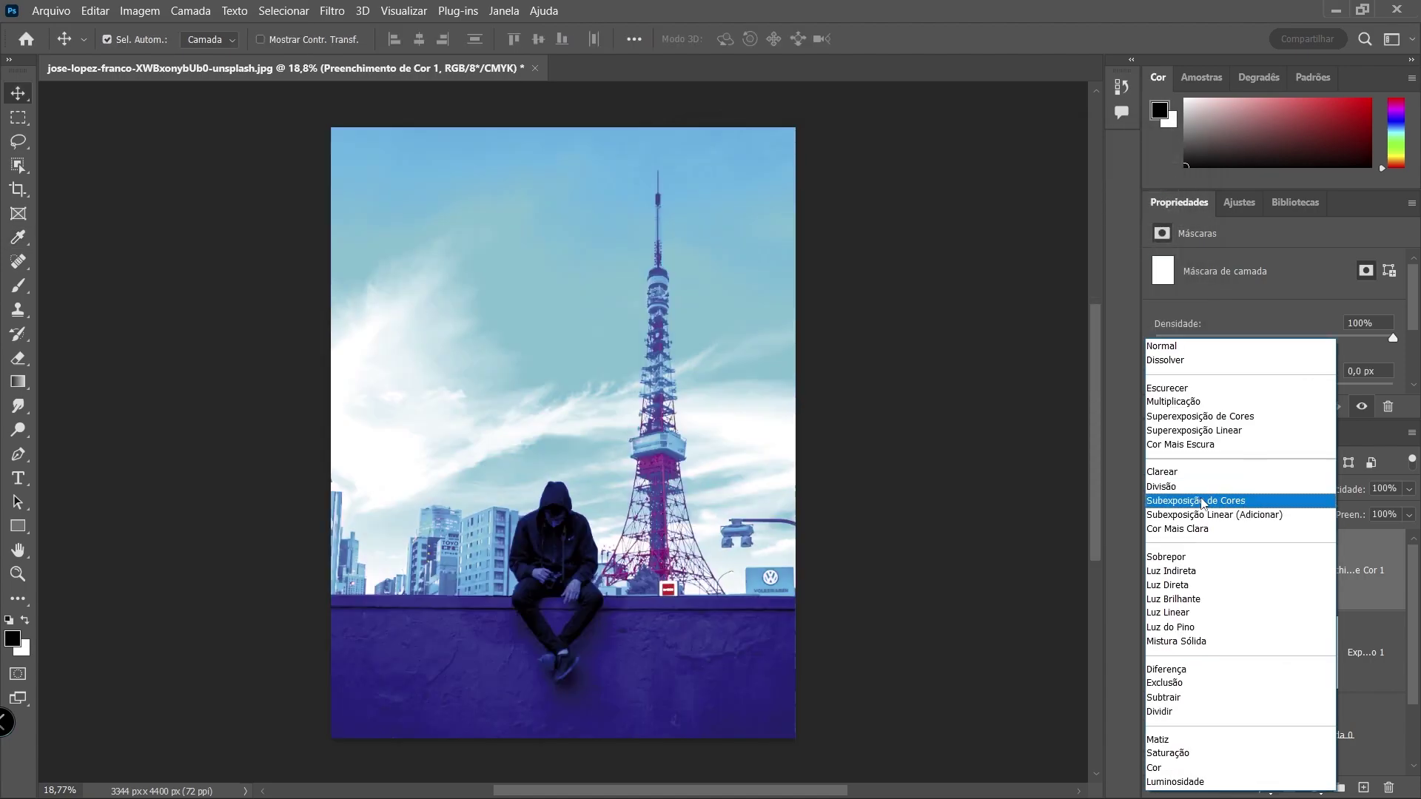
{"action": "left_click", "coordinate": [1193, 489]}
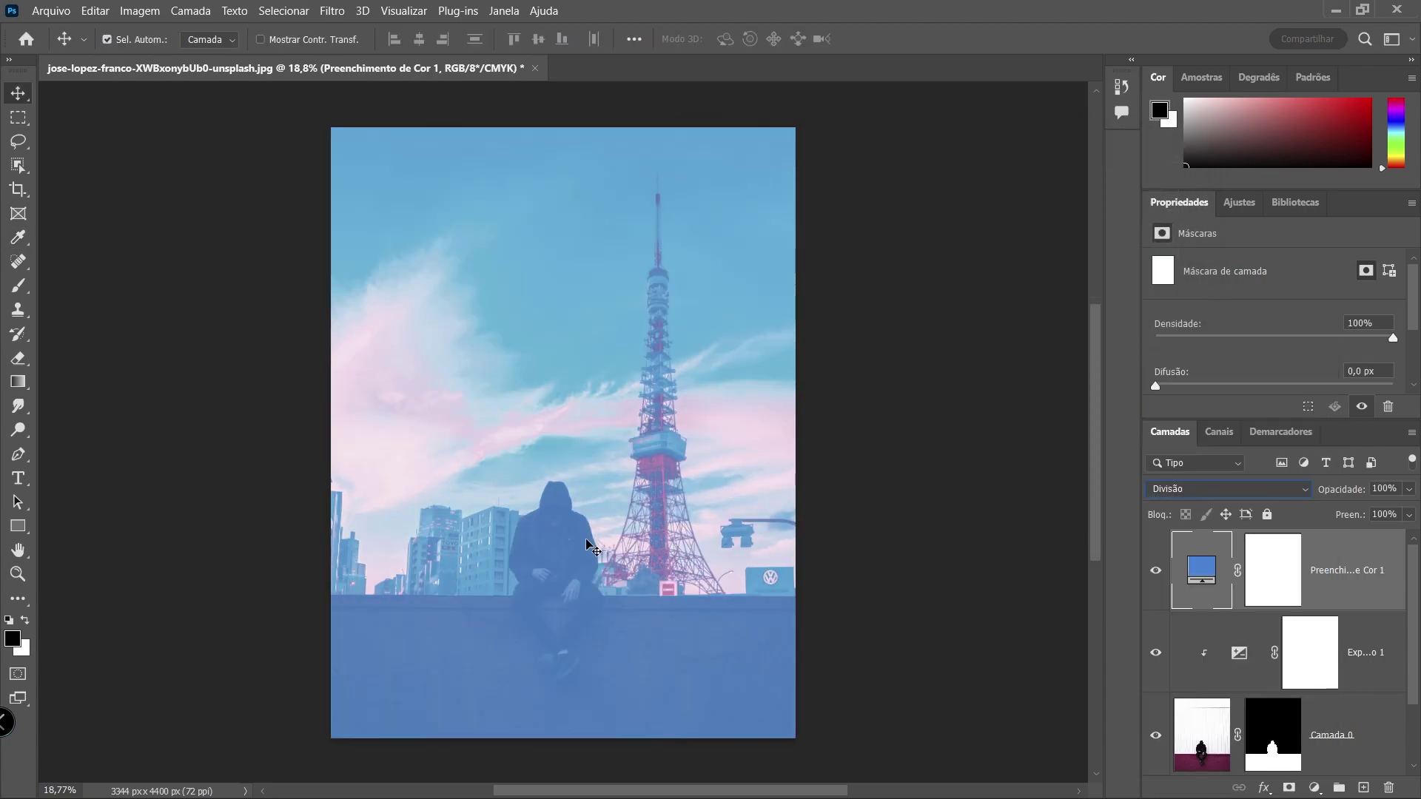
{"action": "right_click", "coordinate": [1368, 567]}
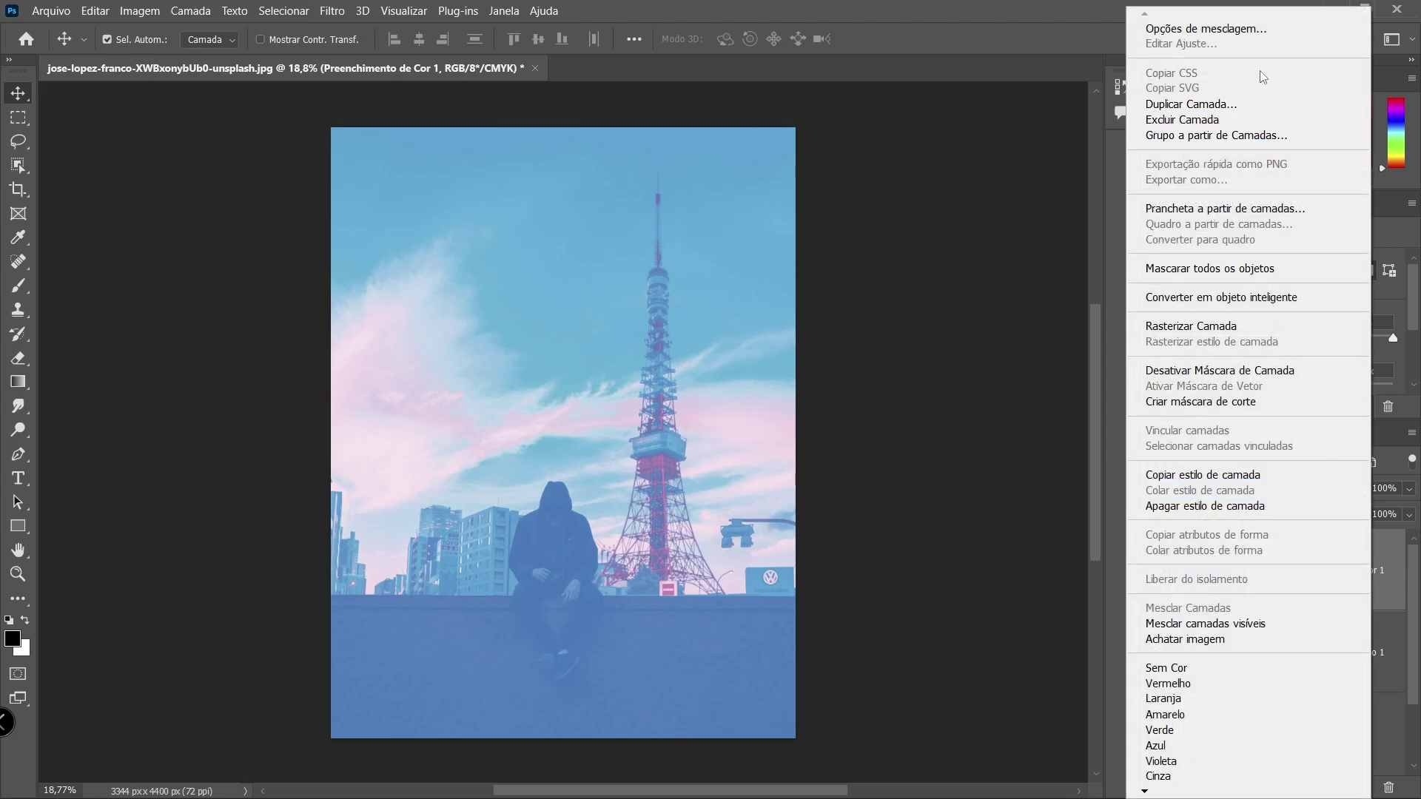
{"action": "left_click", "coordinate": [1252, 30]}
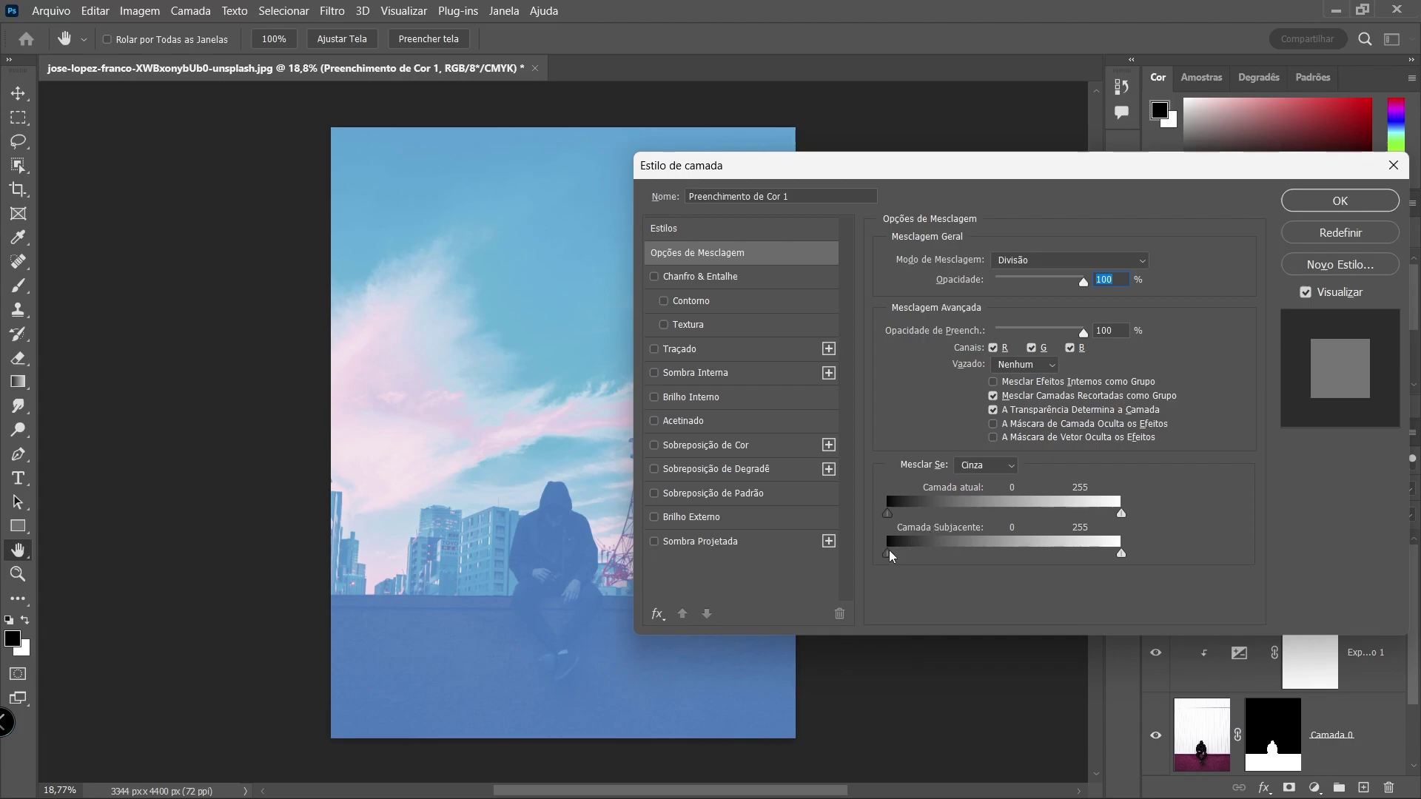
{"action": "left_click_drag", "start_coordinate": [889, 560], "coordinate": [914, 561]}
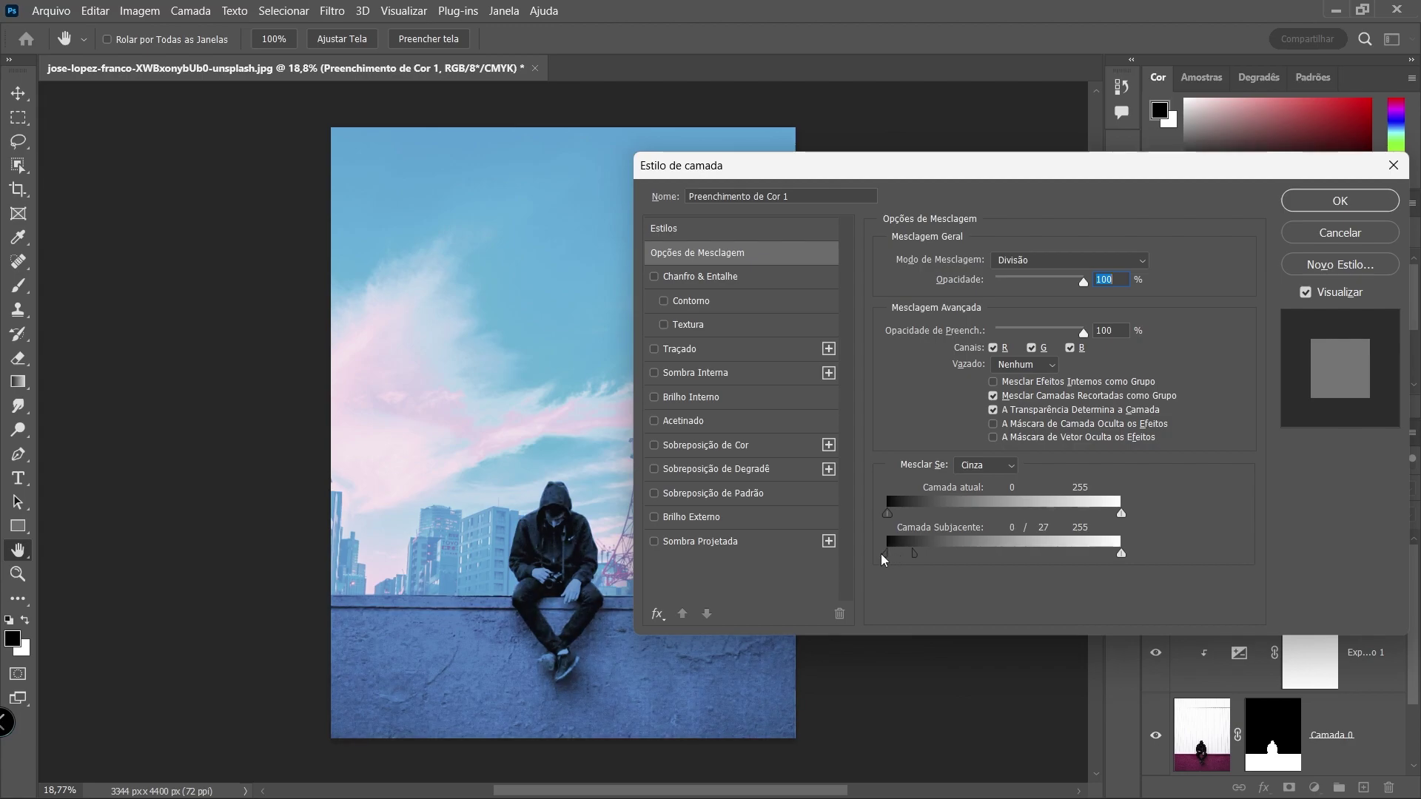
{"action": "mouse_move", "coordinate": [913, 557]}
{"action": "left_mouse_down"}
{"action": "mouse_move", "coordinate": [932, 558]}
{"action": "mouse_move", "coordinate": [885, 559]}
{"action": "mouse_move", "coordinate": [909, 560]}
{"action": "left_mouse_up"}
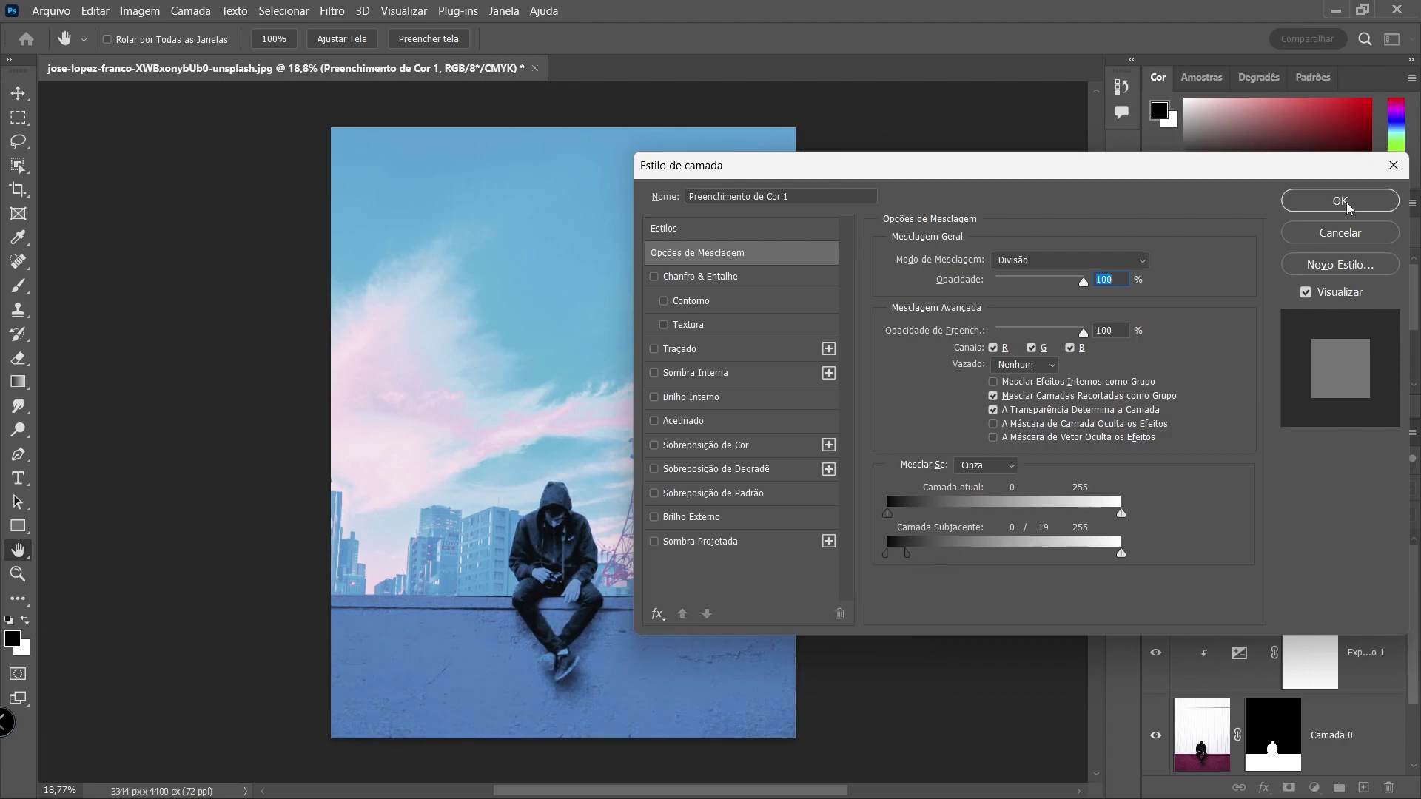
{"action": "mouse_move", "coordinate": [911, 556]}
{"action": "left_mouse_down"}
{"action": "mouse_move", "coordinate": [901, 562]}
{"action": "mouse_move", "coordinate": [924, 562]}
{"action": "left_mouse_up"}
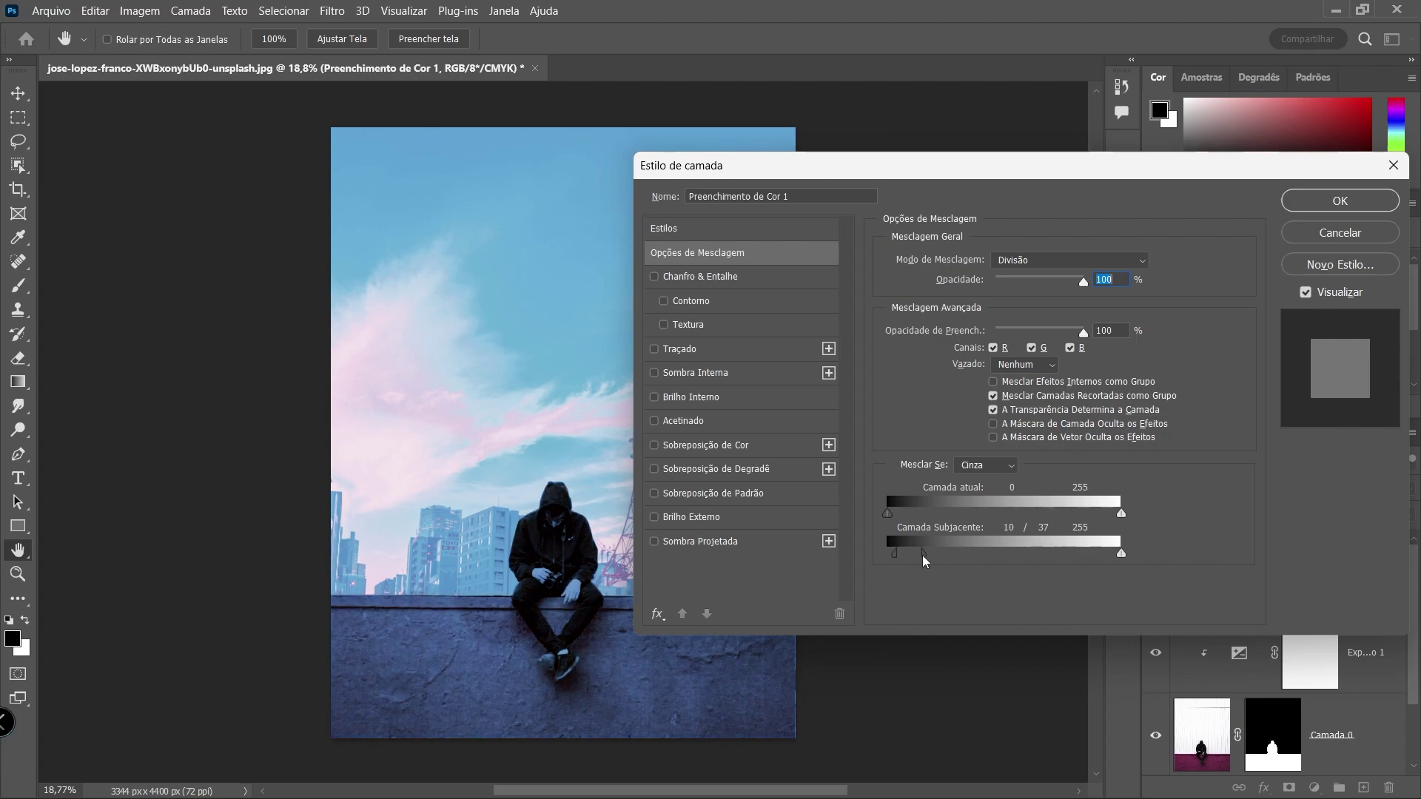
{"action": "left_click", "coordinate": [1316, 198]}
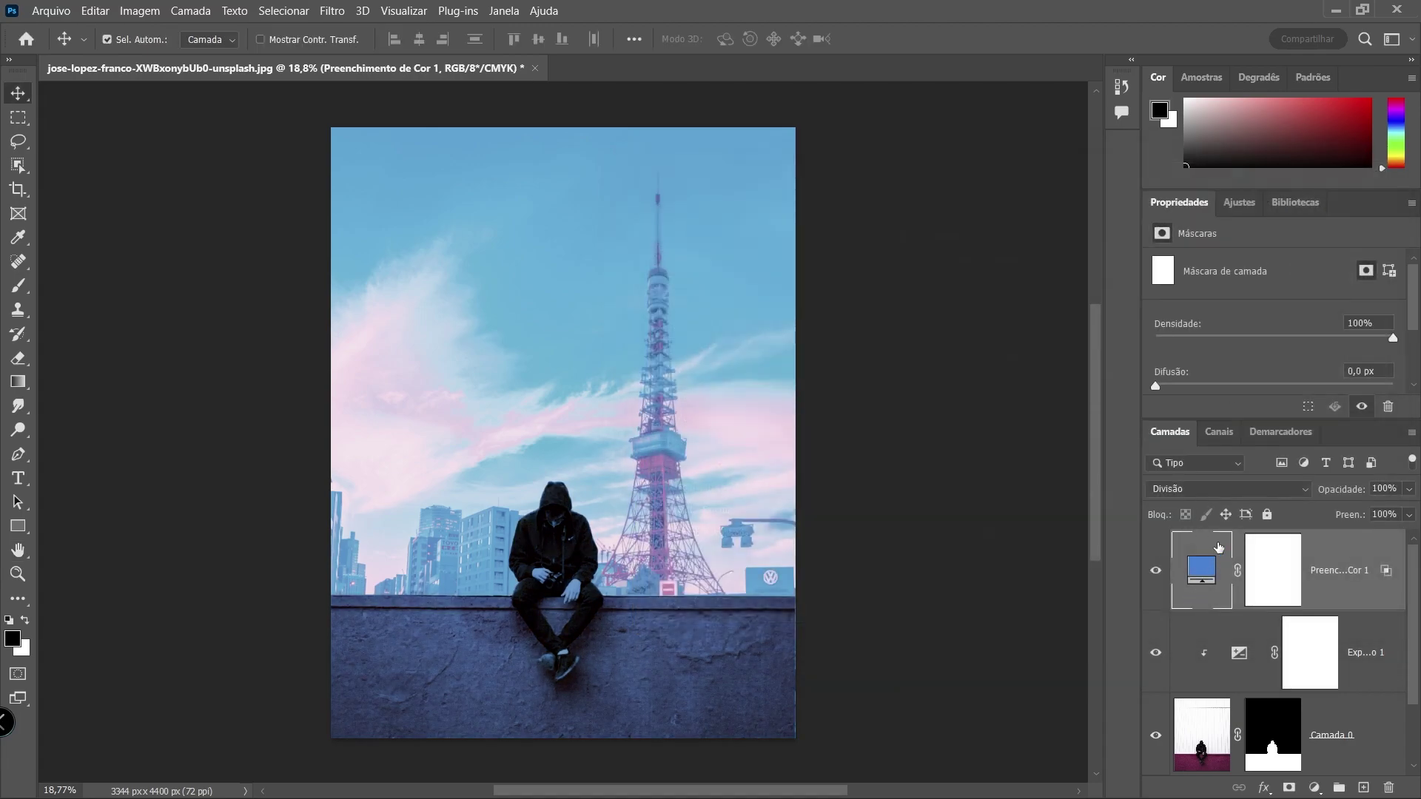
Return the blue fill to Normal blending and nudge its Underlying Layer black slider
{"action": "left_click", "coordinate": [1265, 487]}
{"action": "left_click", "coordinate": [1198, 344]}
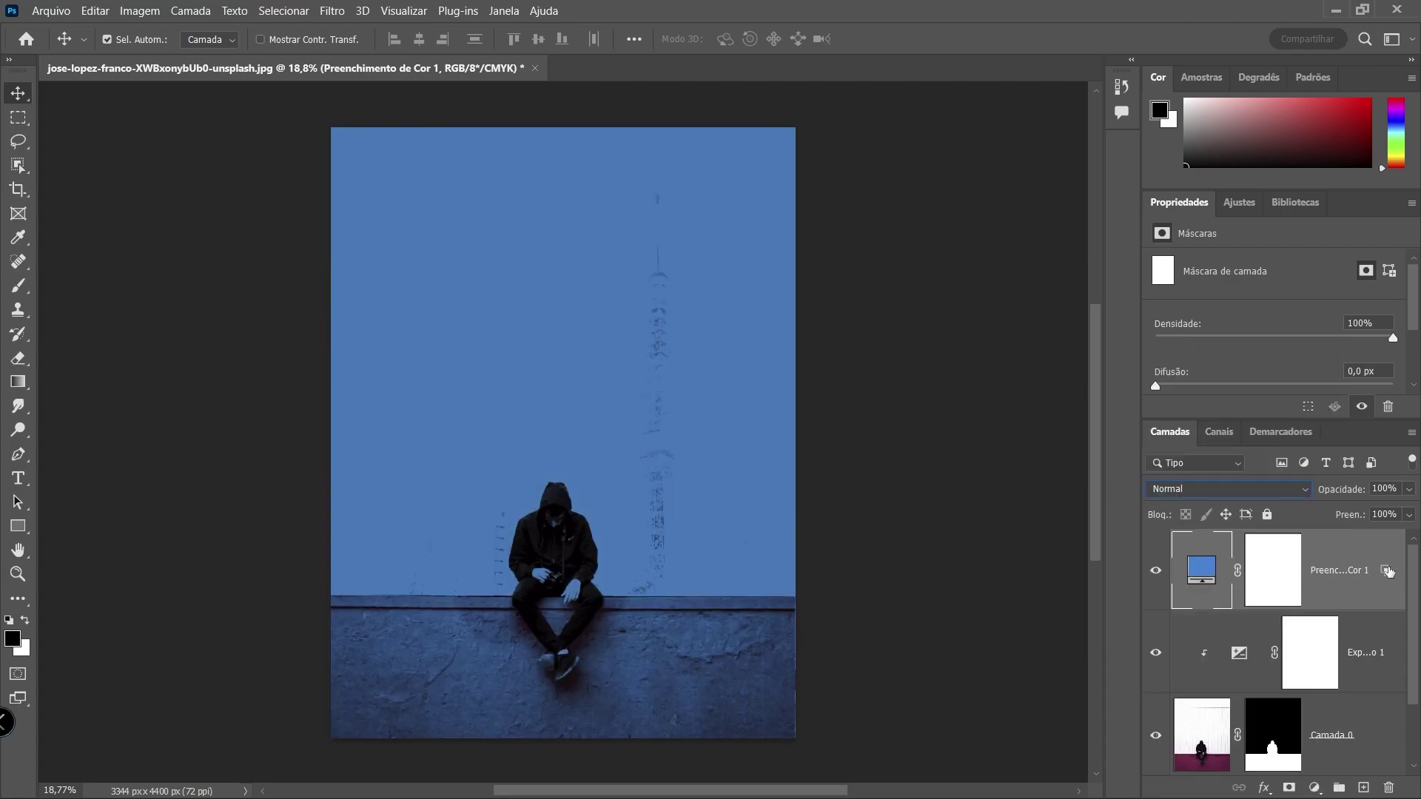
{"action": "double_click", "coordinate": [1332, 592]}
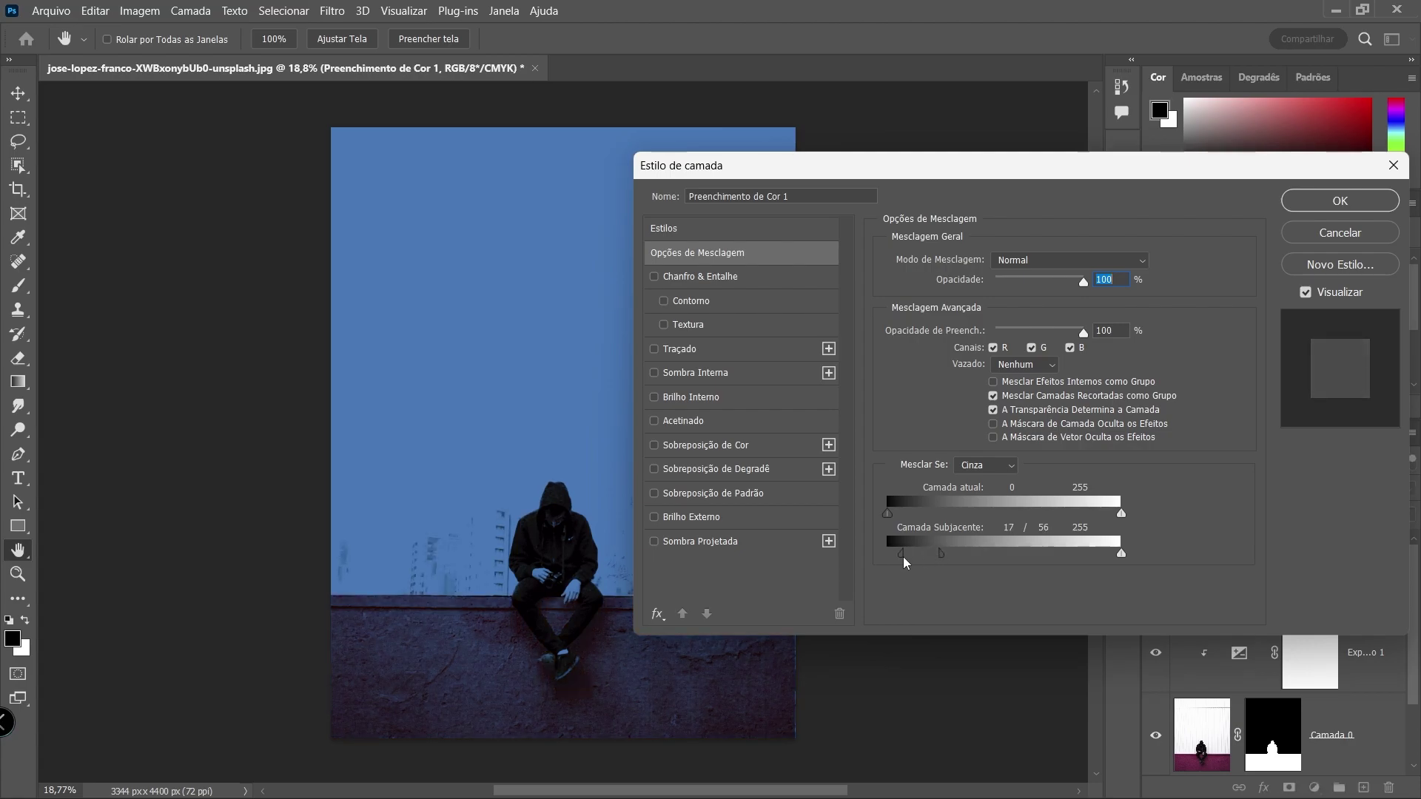
{"action": "left_click_drag", "start_coordinate": [897, 562], "coordinate": [902, 563]}
Invert the fill layer's mask with Ctrl+I to hide the blue fill
{"action": "left_click", "coordinate": [1323, 209]}
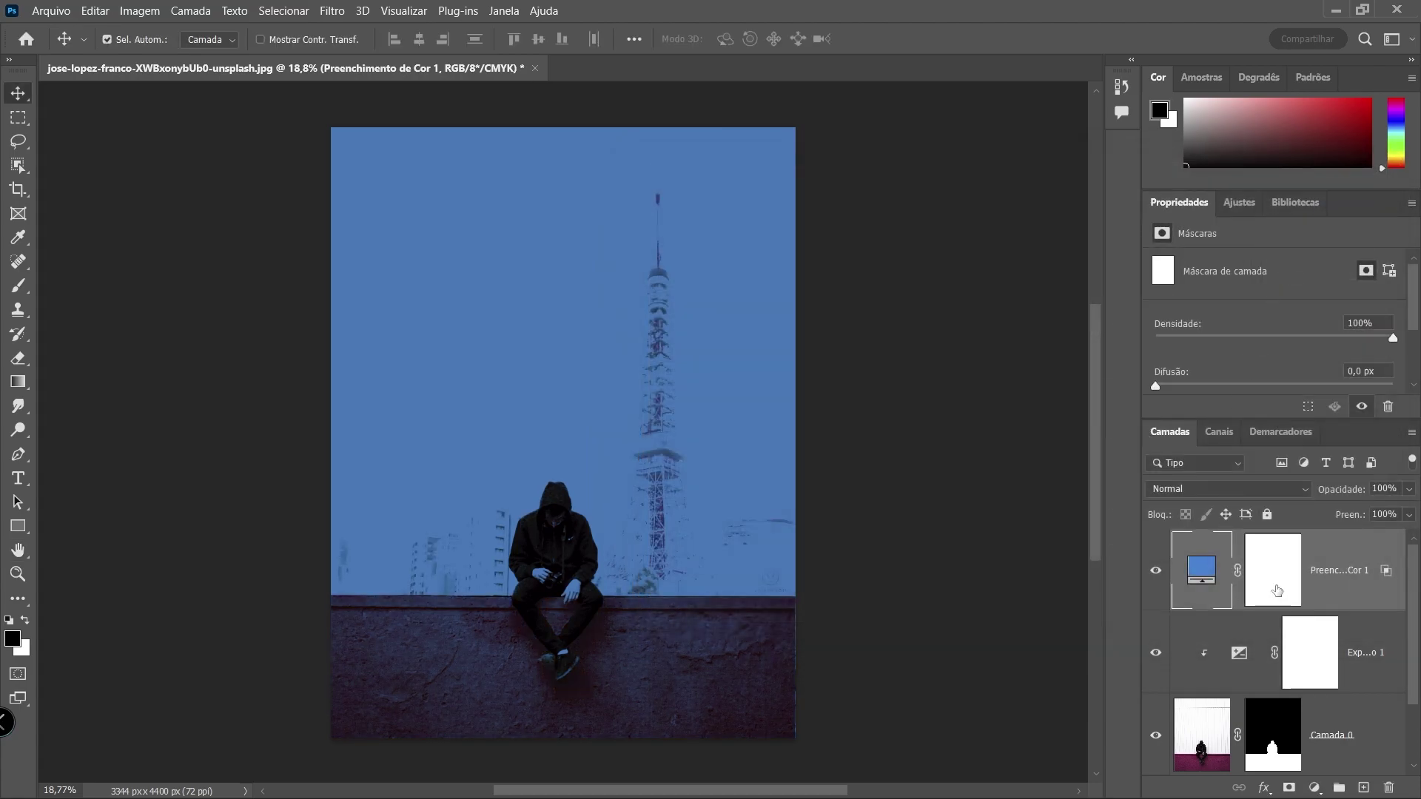
{"action": "left_click", "coordinate": [1272, 586]}
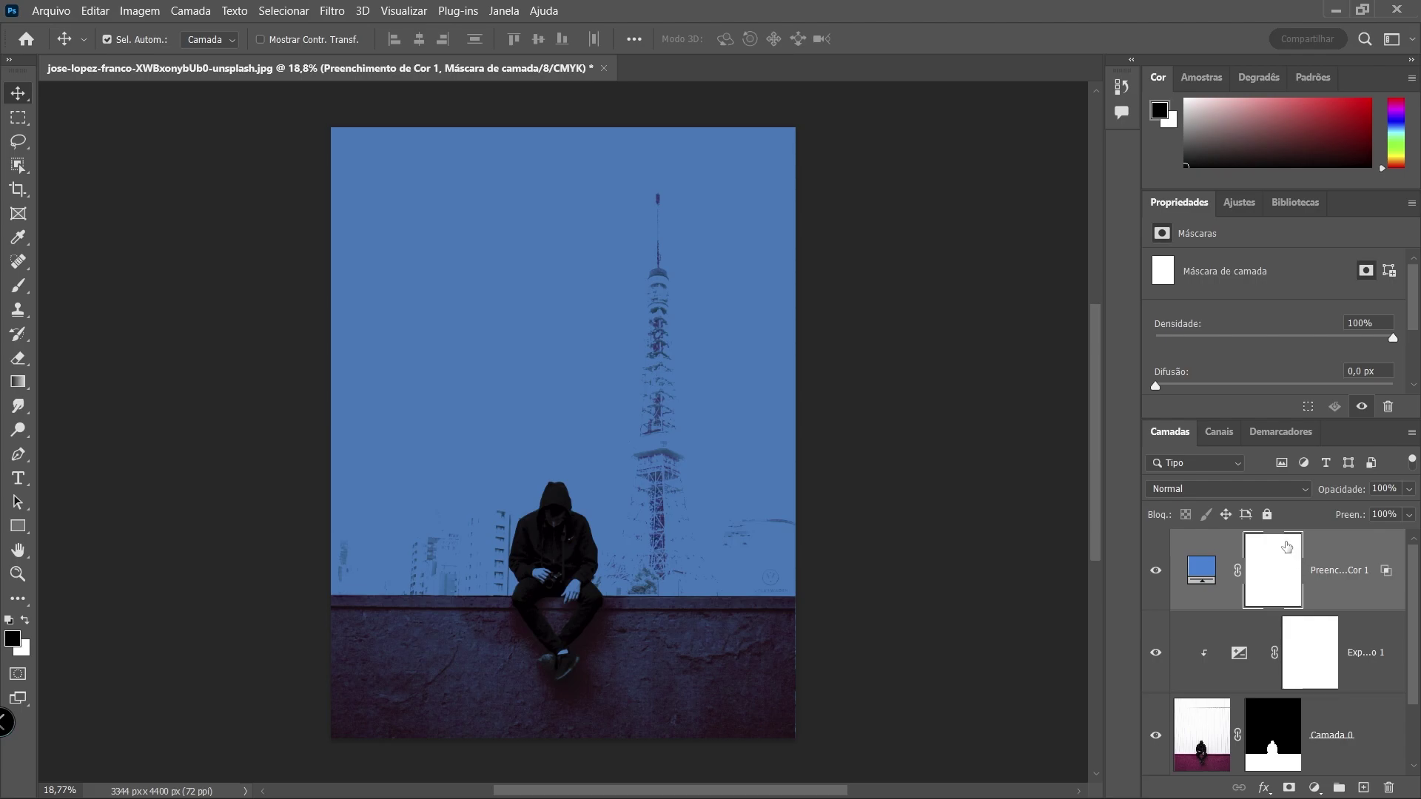
{"action": "key", "text": "ctrl"}
{"action": "key", "text": "ctrl+i"}
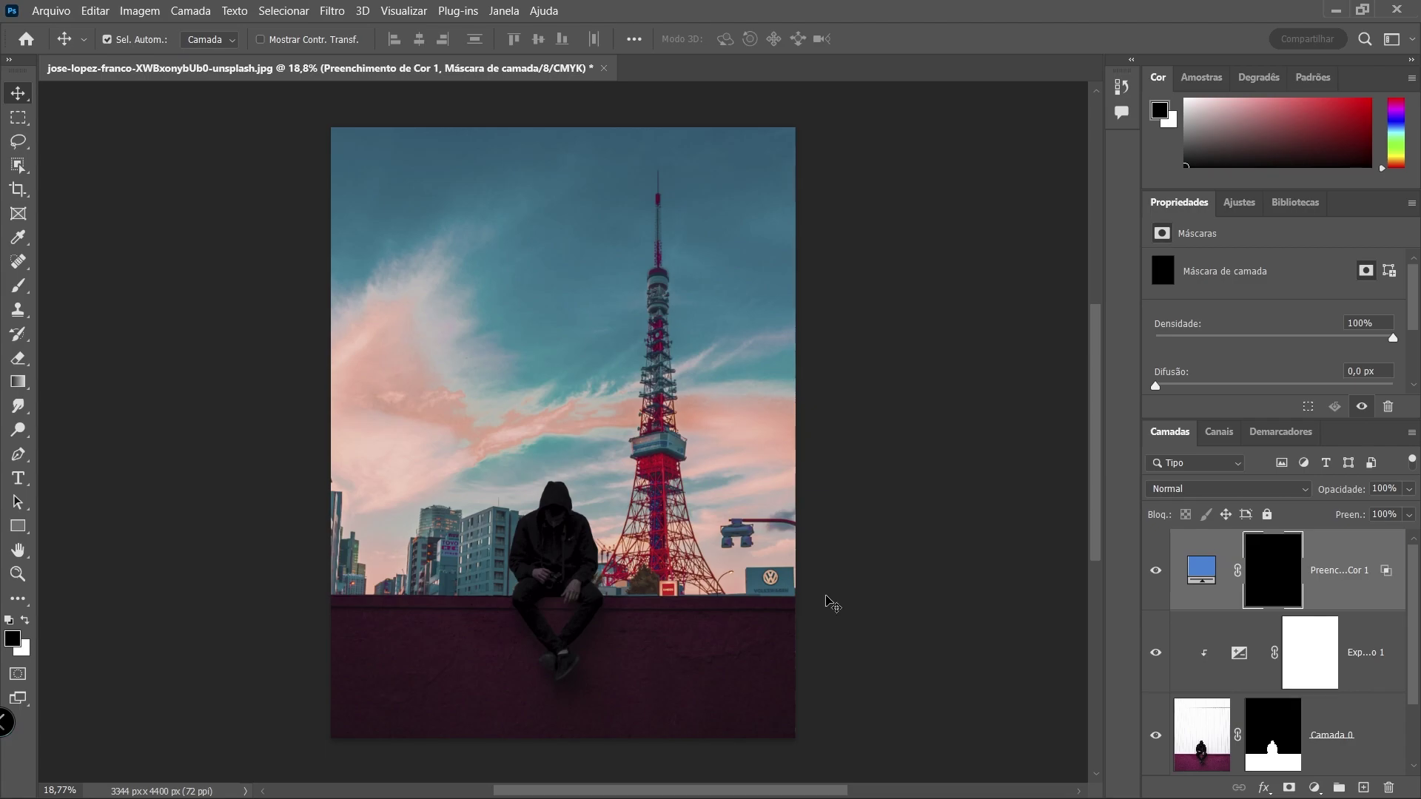
Switch to a white Brush and clip the blue fill layer to the man
{"action": "scroll", "coordinate": [556, 541], "scroll_direction": "up", "scroll_amount": 2}
{"action": "scroll", "coordinate": [557, 541], "scroll_direction": "up", "scroll_amount": 3}
{"action": "scroll", "coordinate": [557, 541], "scroll_direction": "up", "scroll_amount": 2}
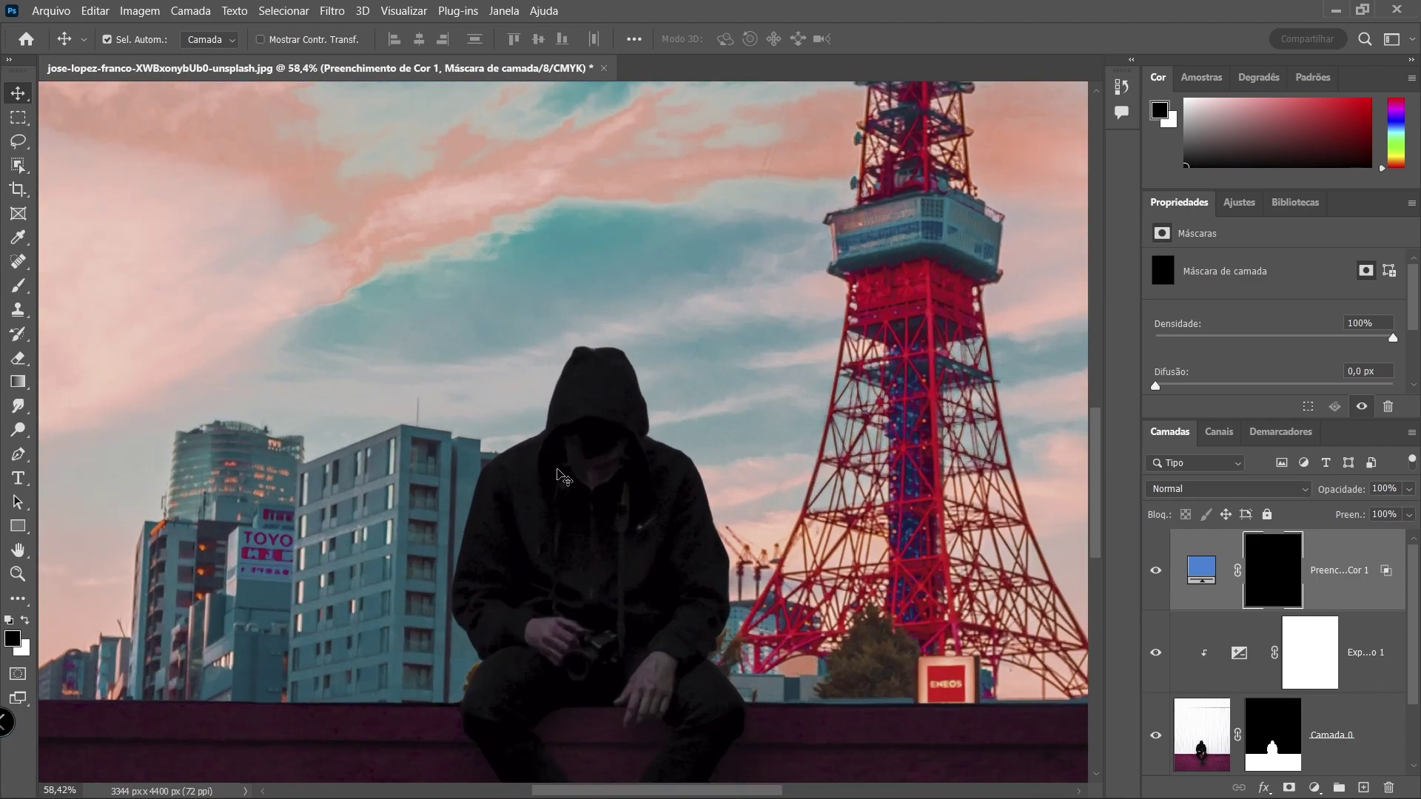
{"action": "key", "text": "b"}
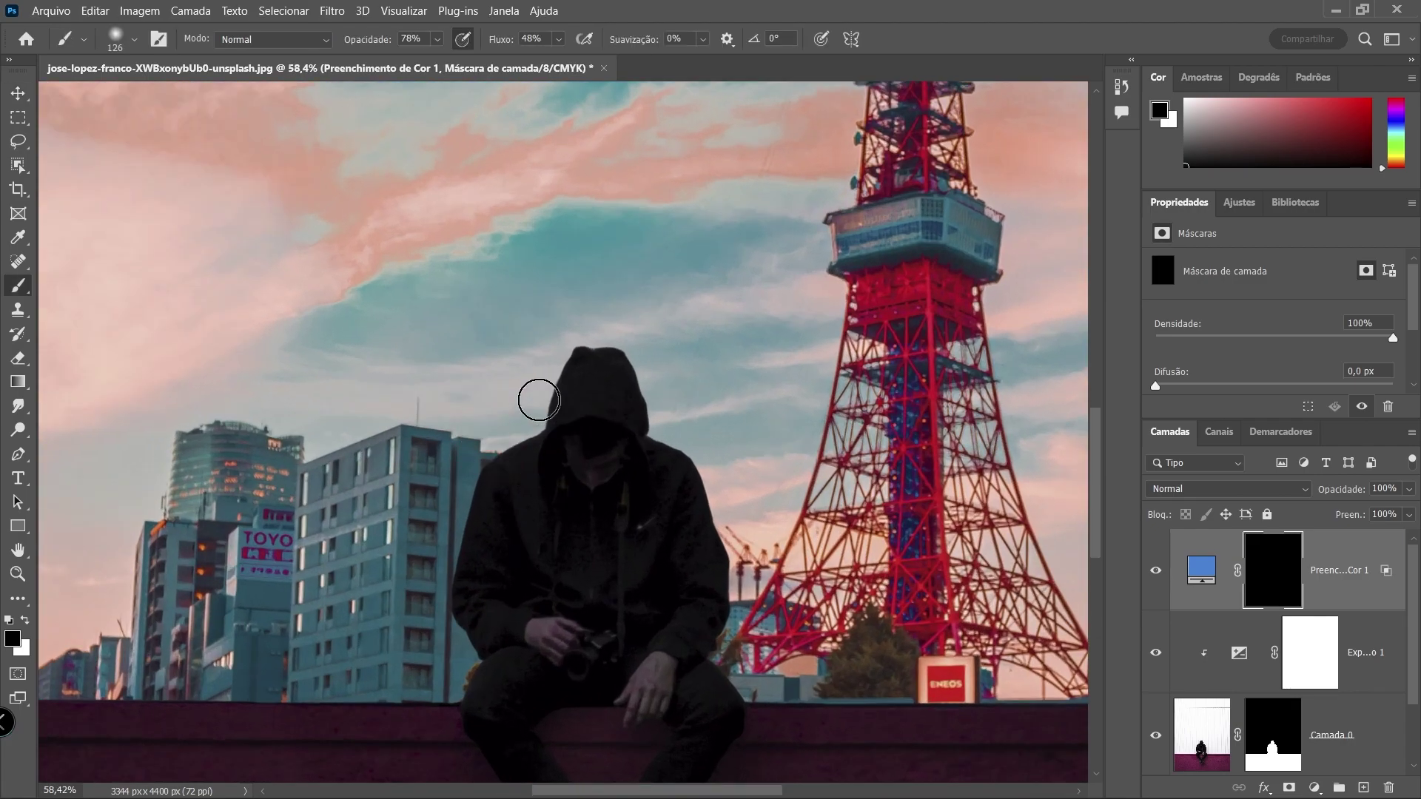
{"action": "key", "text": "x"}
{"action": "left_click_drag", "start_coordinate": [522, 408], "coordinate": [501, 433]}
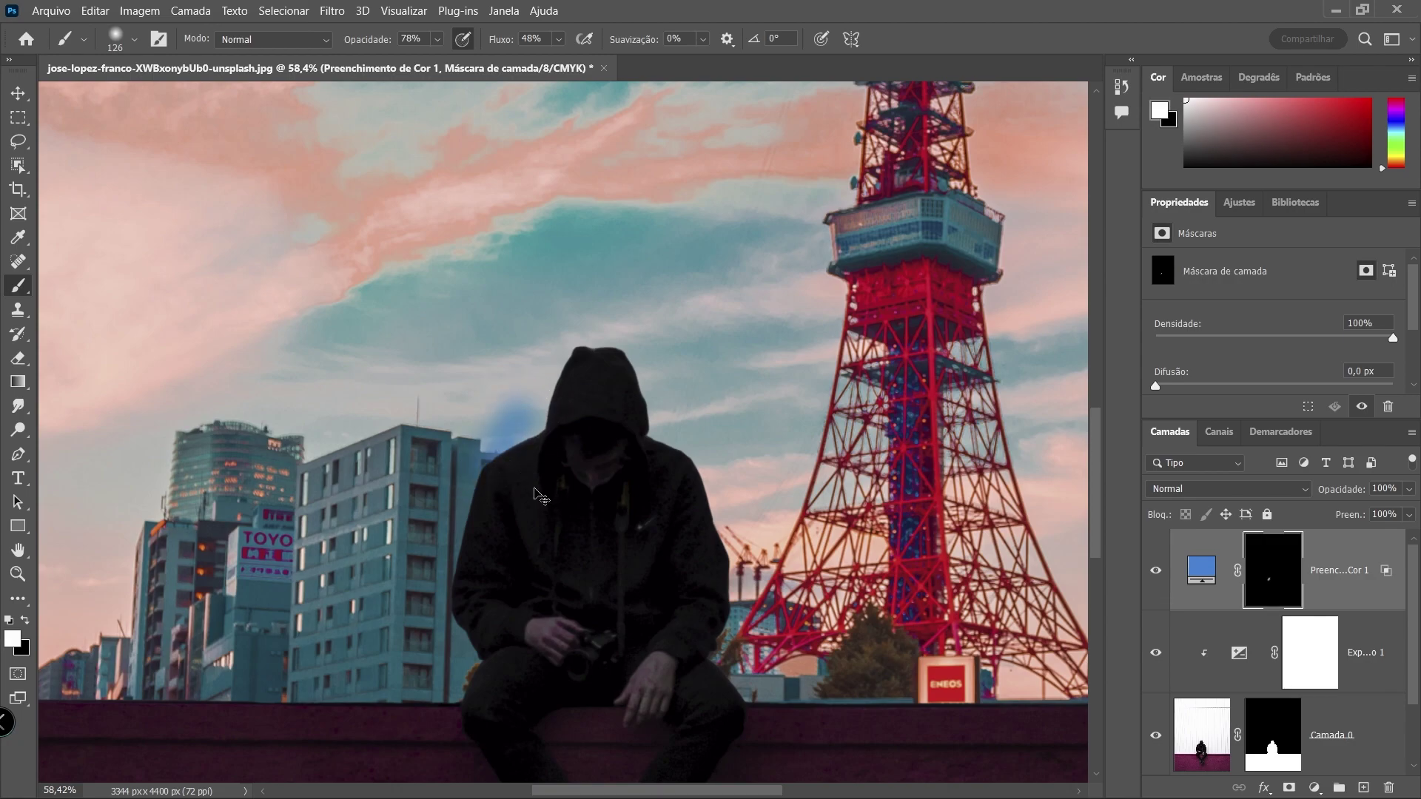
{"action": "key", "text": "ctrl+z"}
{"action": "left_click_drag", "start_coordinate": [600, 495], "coordinate": [533, 488]}
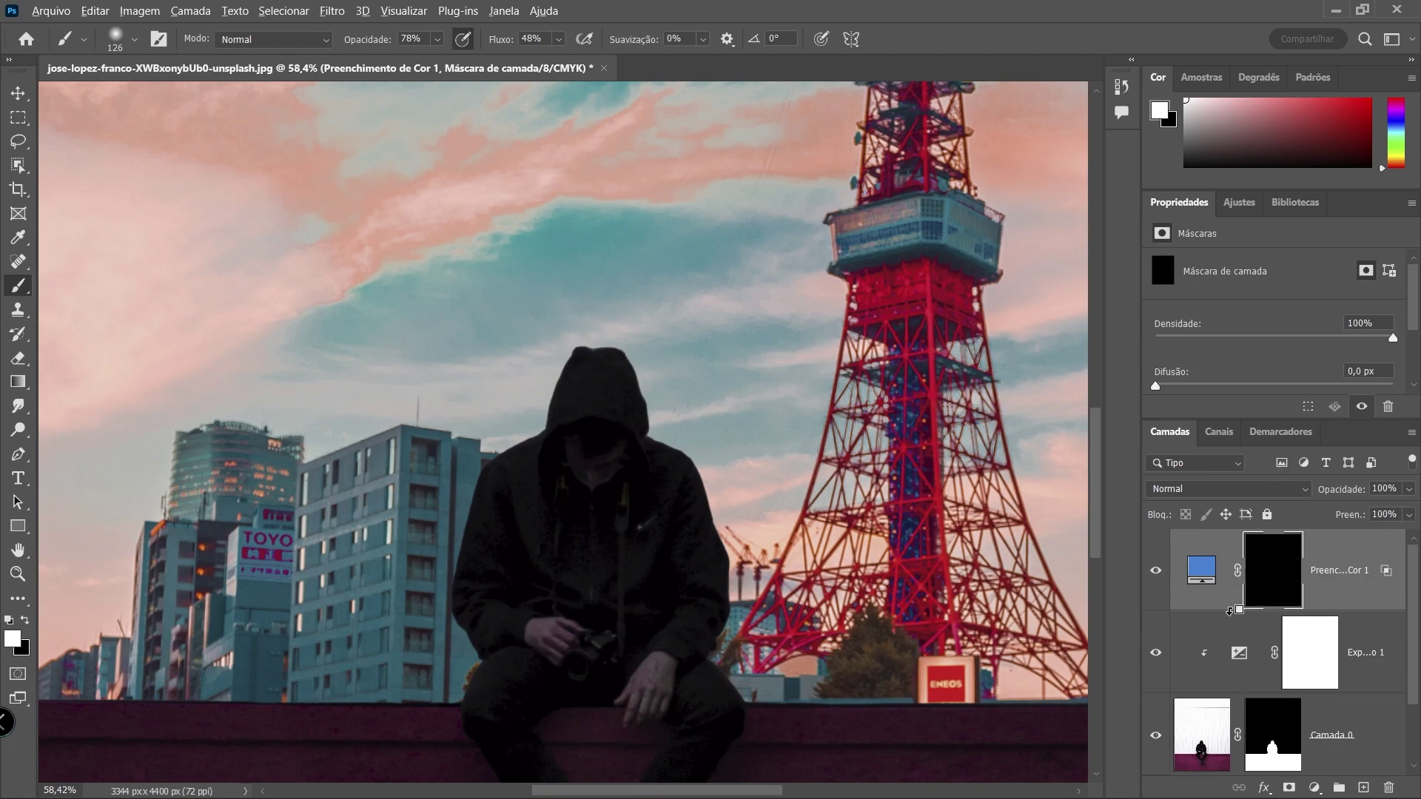
{"action": "left_click", "coordinate": [1229, 611], "text": "alt"}
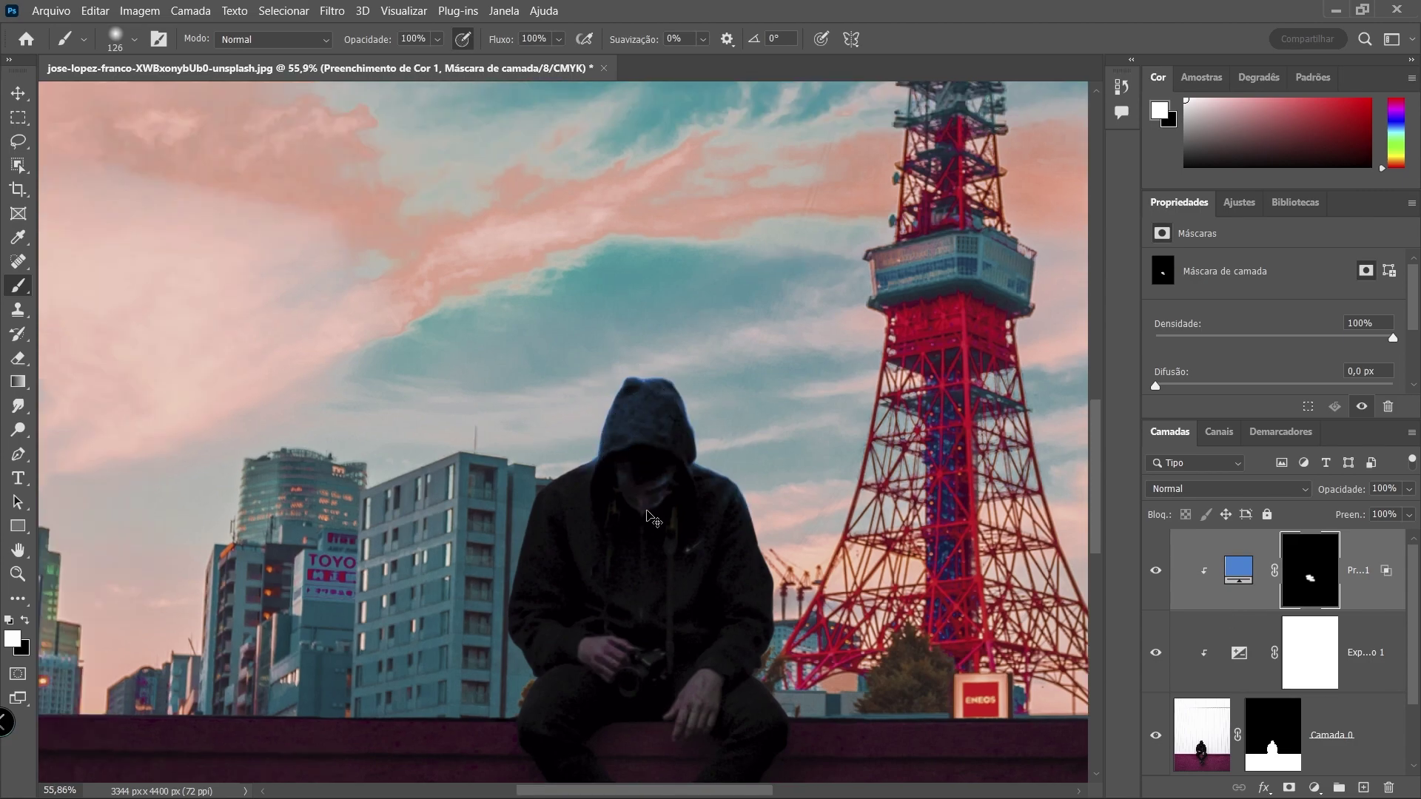
Paint blue rim light along the hoodie shoulder and the hood's right edge and top
{"action": "scroll", "coordinate": [611, 547], "scroll_direction": "up", "scroll_amount": 2}
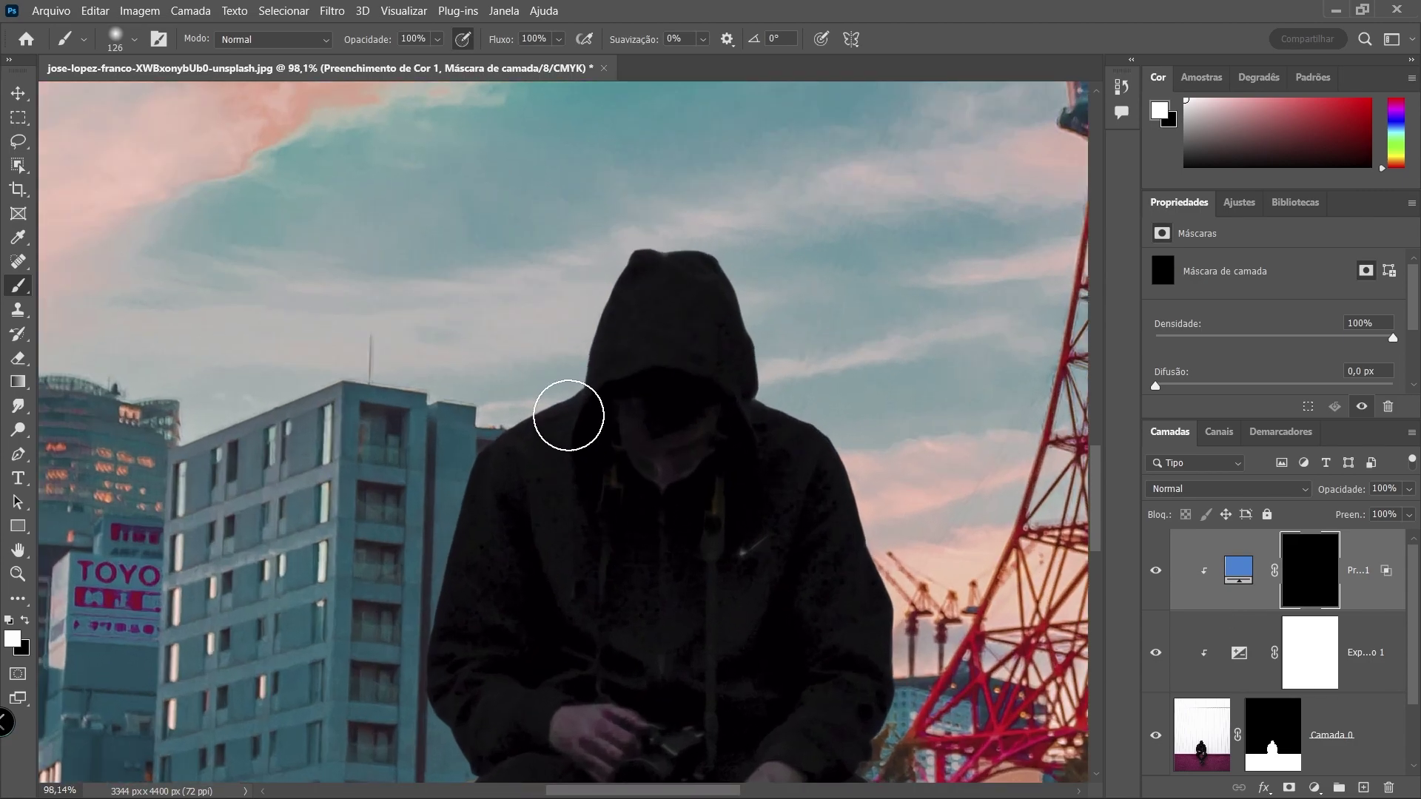
{"action": "mouse_move", "coordinate": [568, 412]}
{"action": "left_mouse_down"}
{"action": "mouse_move", "coordinate": [485, 470]}
{"action": "mouse_move", "coordinate": [454, 453]}
{"action": "mouse_move", "coordinate": [425, 589]}
{"action": "mouse_move", "coordinate": [530, 359]}
{"action": "mouse_move", "coordinate": [631, 241]}
{"action": "mouse_move", "coordinate": [530, 407]}
{"action": "mouse_move", "coordinate": [591, 314]}
{"action": "mouse_move", "coordinate": [752, 285]}
{"action": "mouse_move", "coordinate": [799, 342]}
{"action": "left_mouse_up"}
{"action": "mouse_move", "coordinate": [817, 396]}
{"action": "left_mouse_down"}
{"action": "mouse_move", "coordinate": [841, 415]}
{"action": "mouse_move", "coordinate": [703, 247]}
{"action": "left_mouse_up"}
{"action": "scroll", "coordinate": [478, 498], "scroll_direction": "down", "scroll_amount": 1}
{"action": "scroll", "coordinate": [459, 563], "scroll_direction": "down", "scroll_amount": 4}
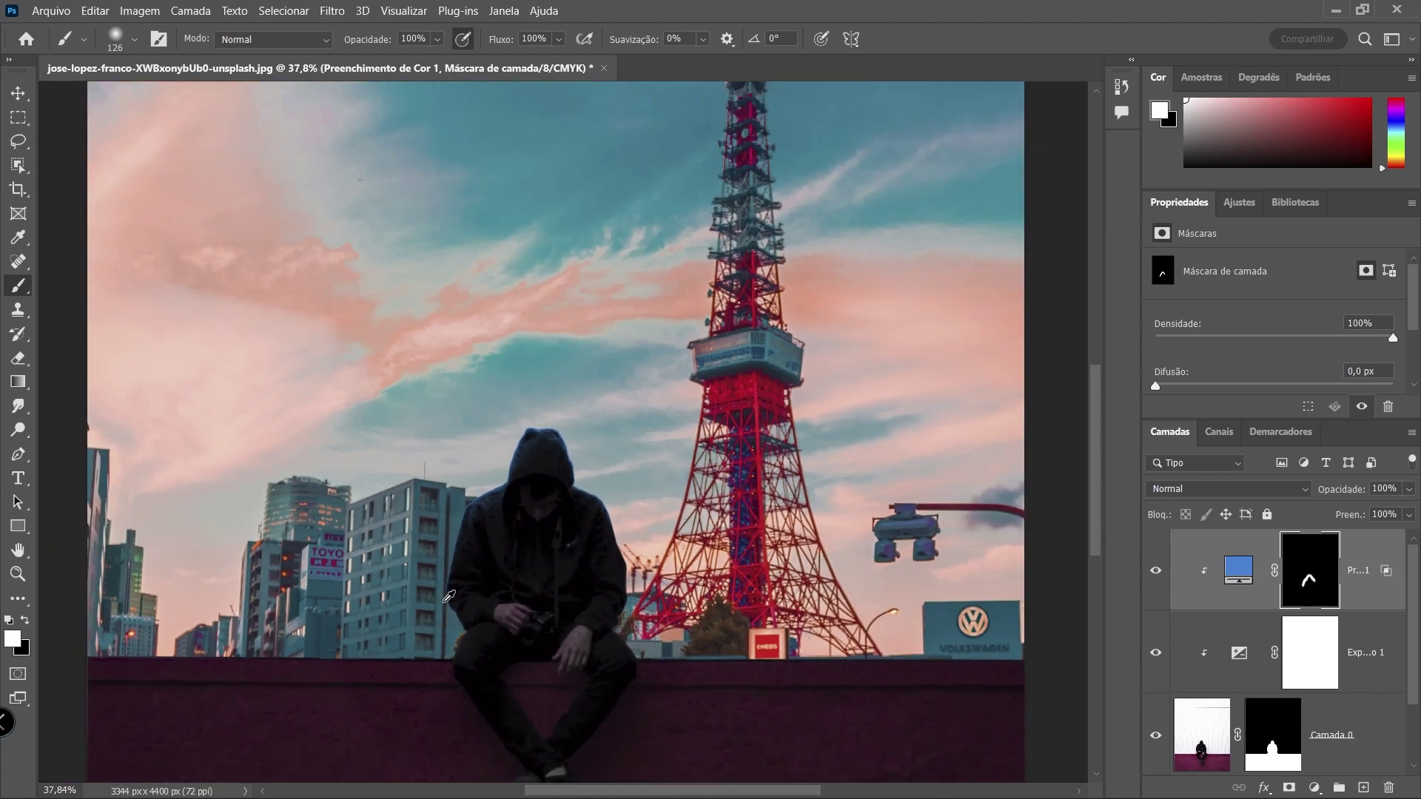
{"action": "scroll", "coordinate": [437, 621], "scroll_direction": "up", "scroll_amount": 1}
{"action": "scroll", "coordinate": [451, 584], "scroll_direction": "up", "scroll_amount": 3}
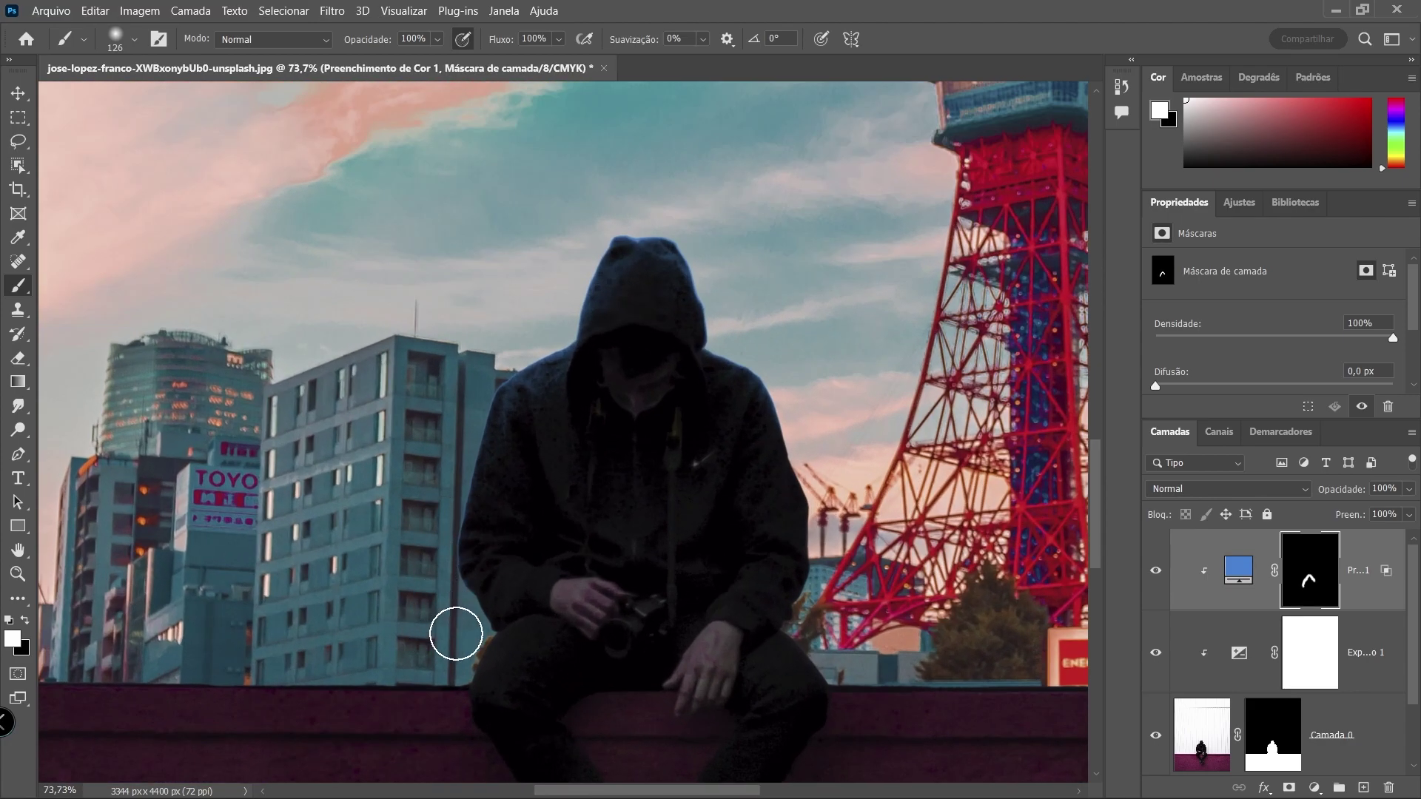
{"action": "scroll", "coordinate": [453, 631], "scroll_direction": "up", "scroll_amount": 2}
{"action": "scroll", "coordinate": [466, 669], "scroll_direction": "up", "scroll_amount": 3}
Shrink the brush to 37 then 4 px and paint a fine rim on the hood's lower-left edge
{"action": "left_click_drag", "start_coordinate": [430, 665], "coordinate": [422, 664]}
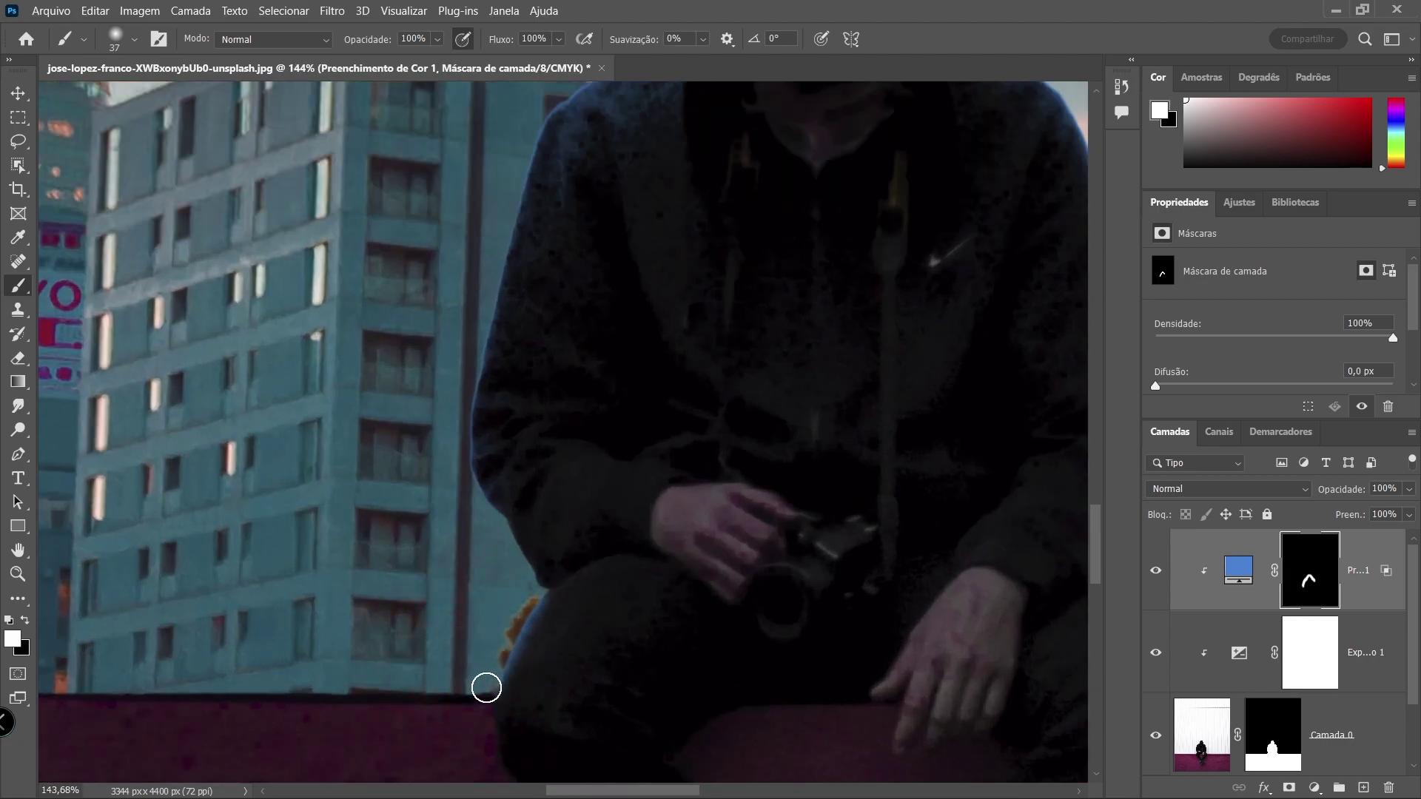
{"action": "scroll", "coordinate": [518, 629], "scroll_direction": "right", "scroll_amount": 5}
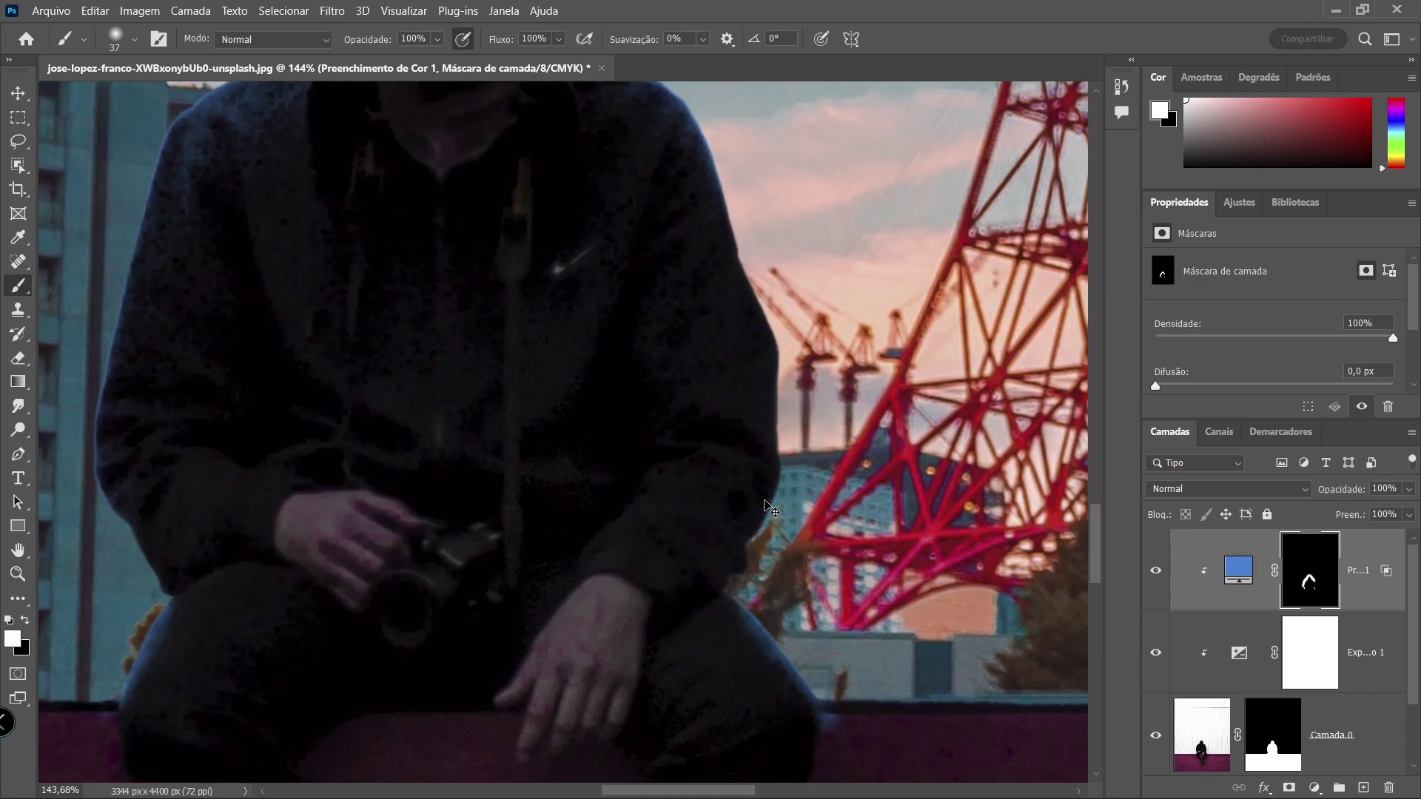
{"action": "left_click_drag", "start_coordinate": [767, 281], "coordinate": [786, 448]}
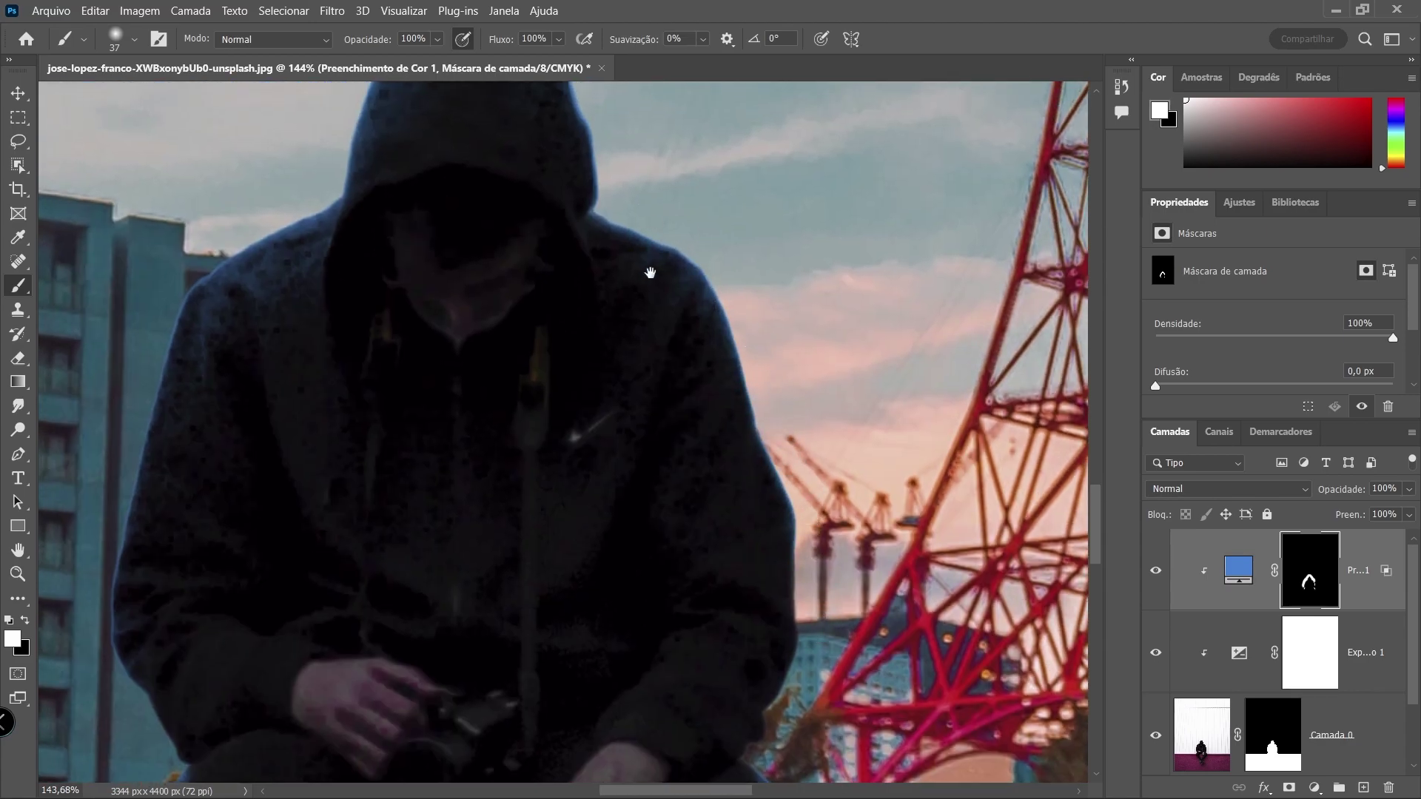
{"action": "scroll", "coordinate": [652, 279], "scroll_direction": "up", "scroll_amount": 5}
{"action": "left_click_drag", "start_coordinate": [616, 342], "coordinate": [603, 344]}
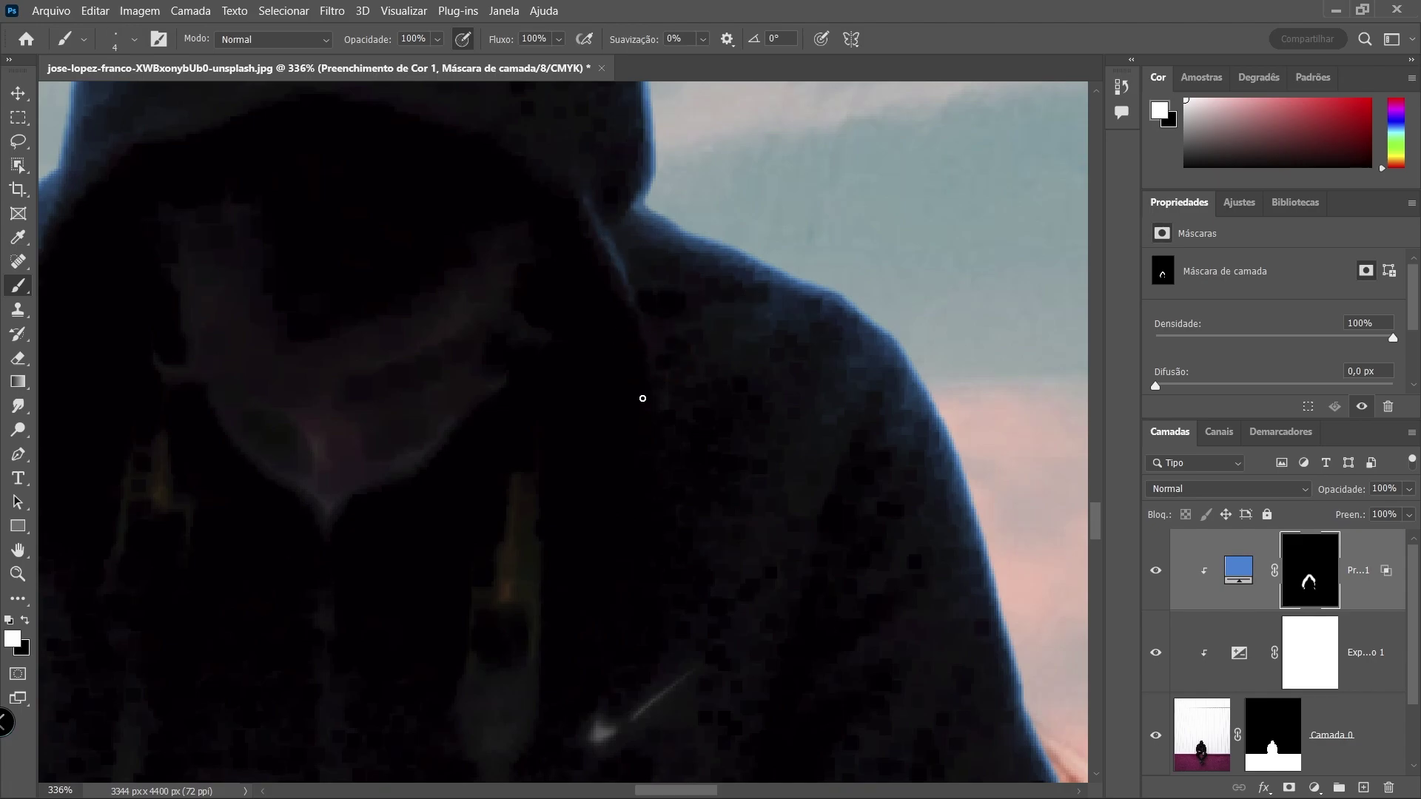
{"action": "left_click_drag", "start_coordinate": [631, 170], "coordinate": [888, 380]}
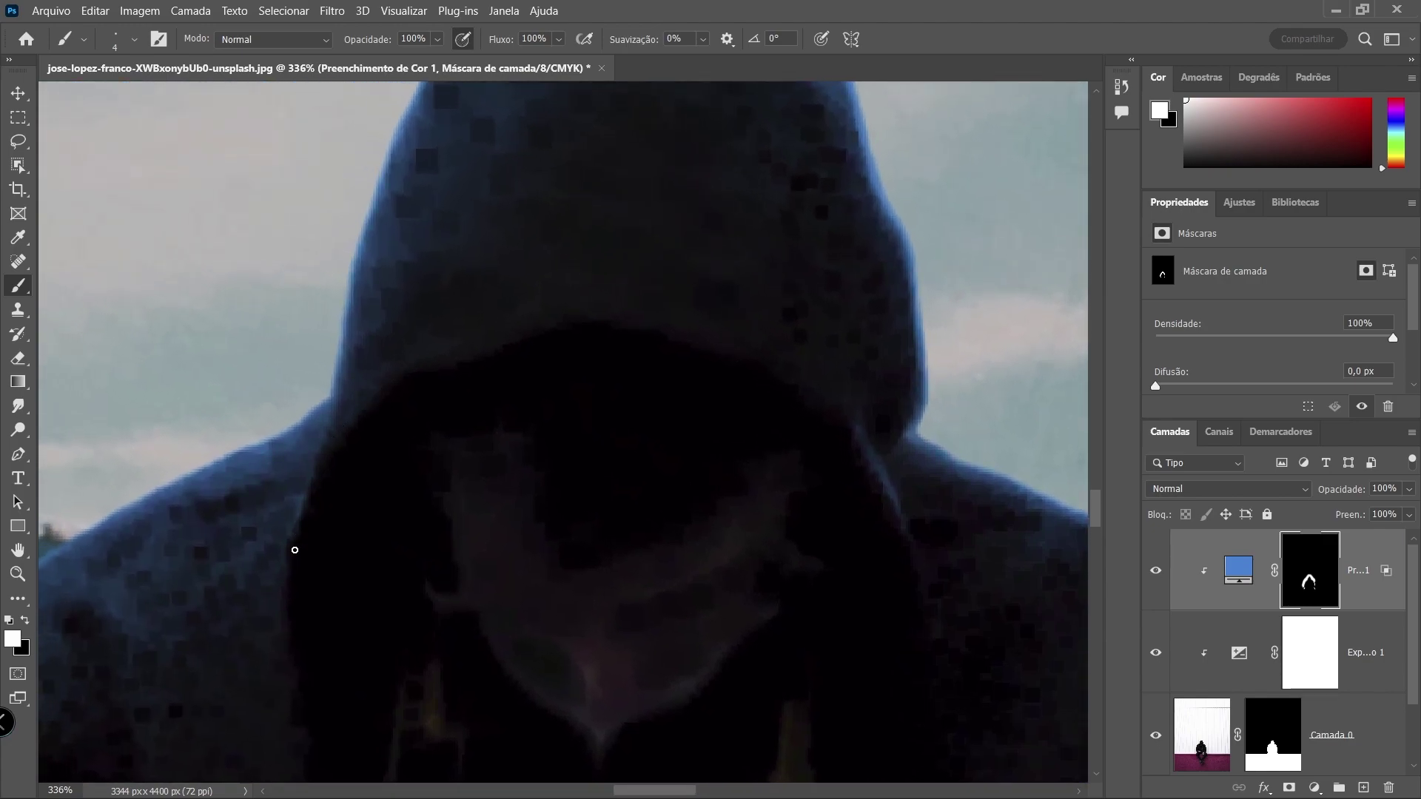
{"action": "mouse_move", "coordinate": [294, 549]}
{"action": "left_mouse_down"}
{"action": "mouse_move", "coordinate": [602, 254]}
{"action": "mouse_move", "coordinate": [761, 291]}
{"action": "mouse_move", "coordinate": [783, 264]}
{"action": "left_mouse_up"}
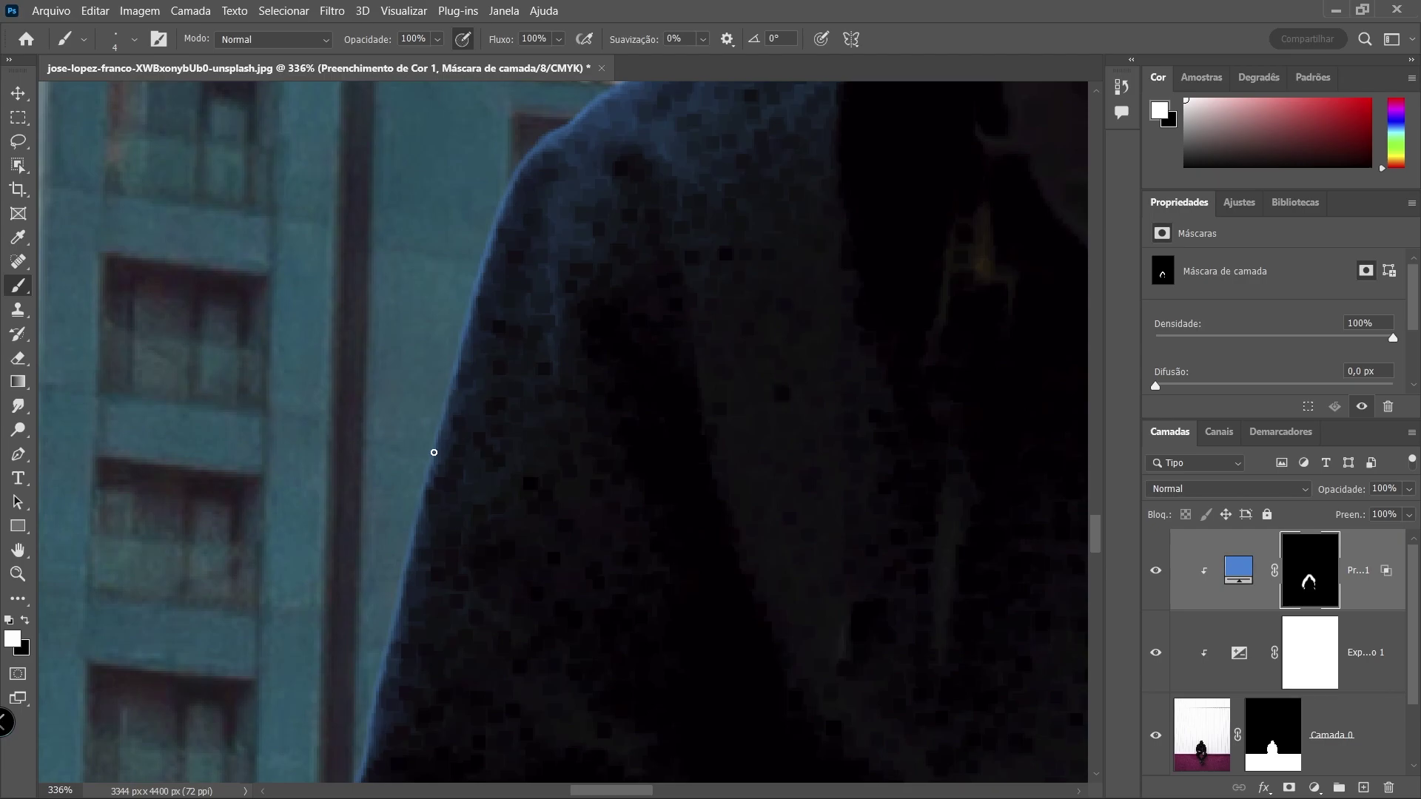
{"action": "mouse_move", "coordinate": [433, 452]}
{"action": "left_mouse_down"}
{"action": "mouse_move", "coordinate": [580, 361]}
{"action": "mouse_move", "coordinate": [641, 276]}
{"action": "left_mouse_up"}
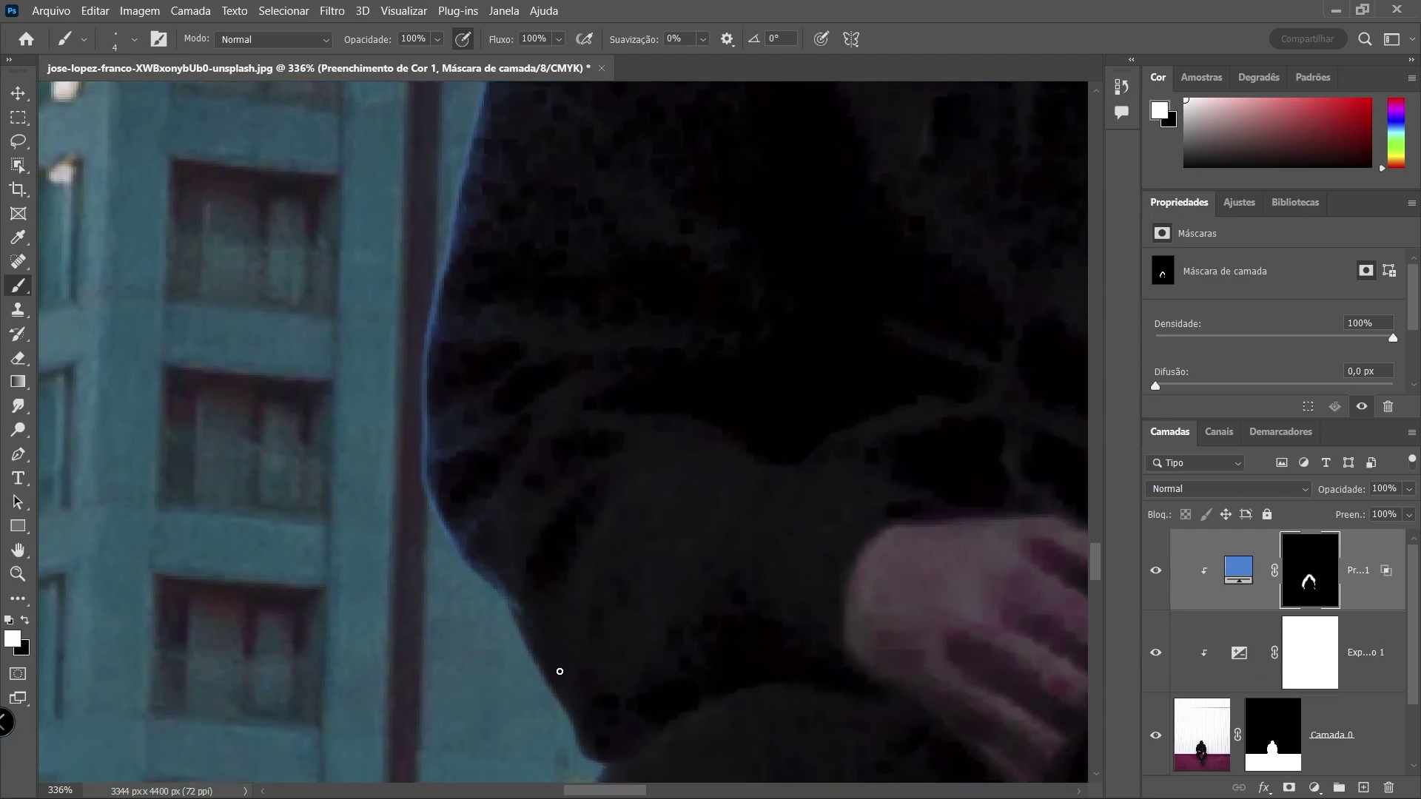
{"action": "left_click_drag", "start_coordinate": [493, 575], "coordinate": [581, 742]}
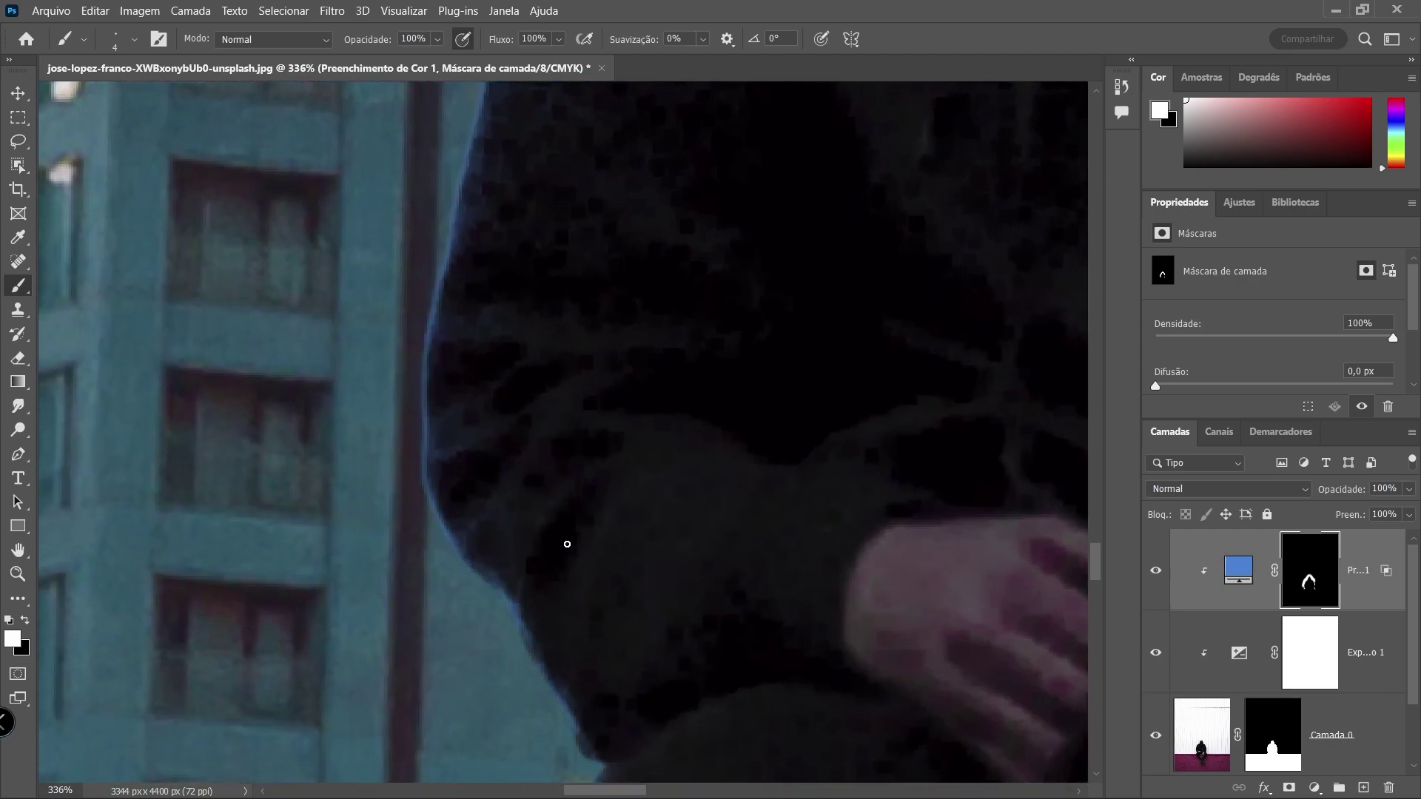
{"action": "scroll", "coordinate": [567, 544], "scroll_direction": "down", "scroll_amount": 3}
{"action": "scroll", "coordinate": [592, 453], "scroll_direction": "down", "scroll_amount": 2}
{"action": "key", "text": "ctrl+0"}
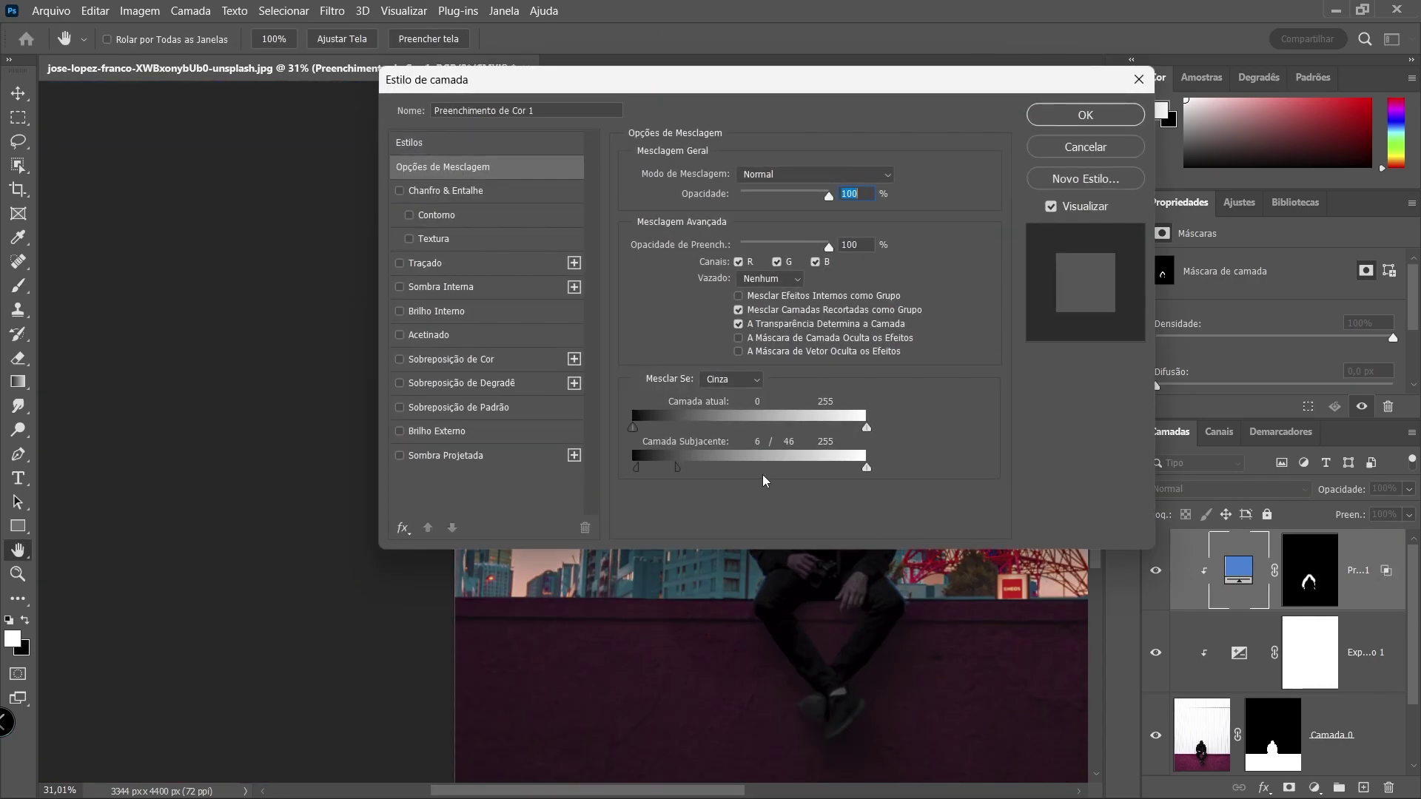
Narrow the blue fill's Underlying Layer black split to 6/23 while previewing the canvas, then confirm
{"action": "left_click_drag", "start_coordinate": [634, 102], "coordinate": [1123, 65]}
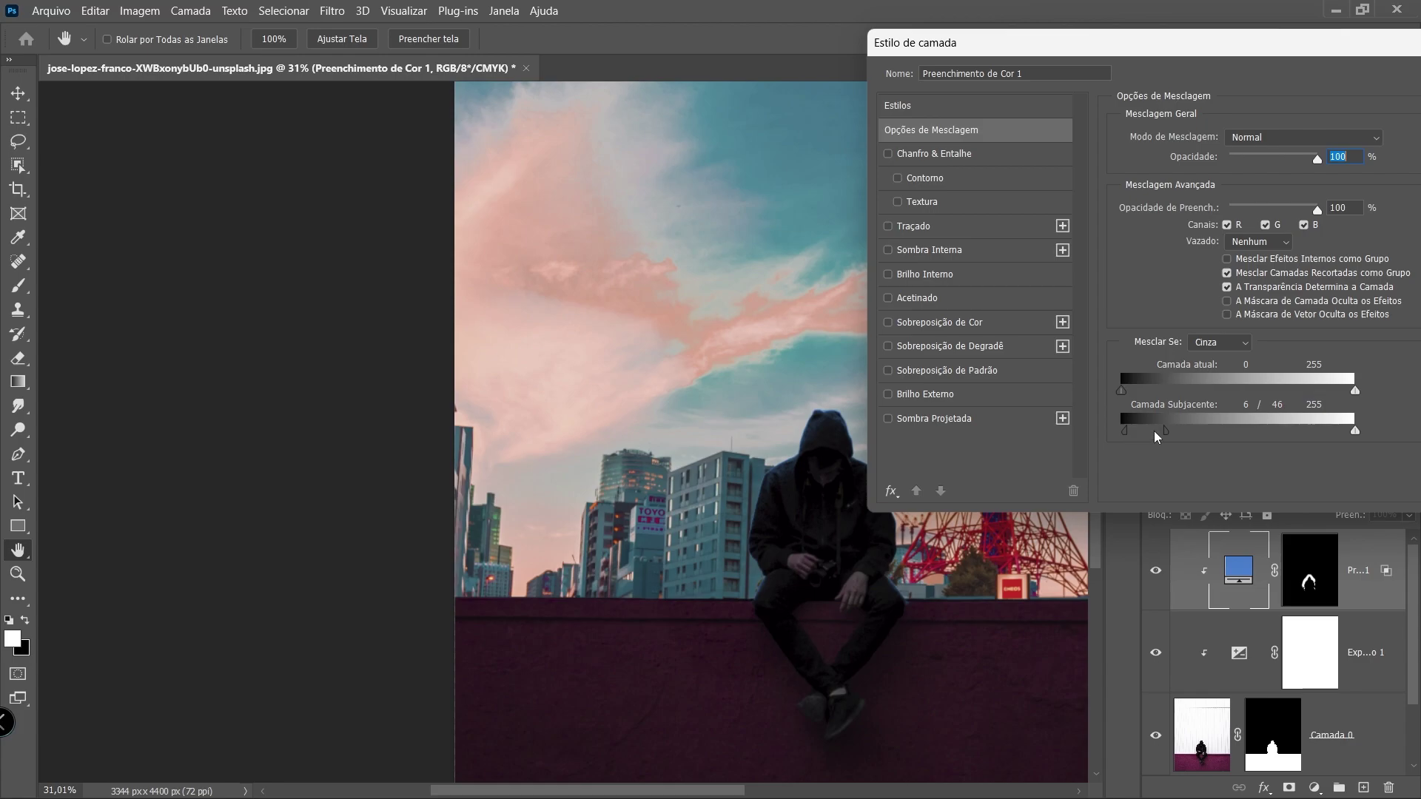
{"action": "left_click_drag", "start_coordinate": [1166, 433], "coordinate": [1159, 428]}
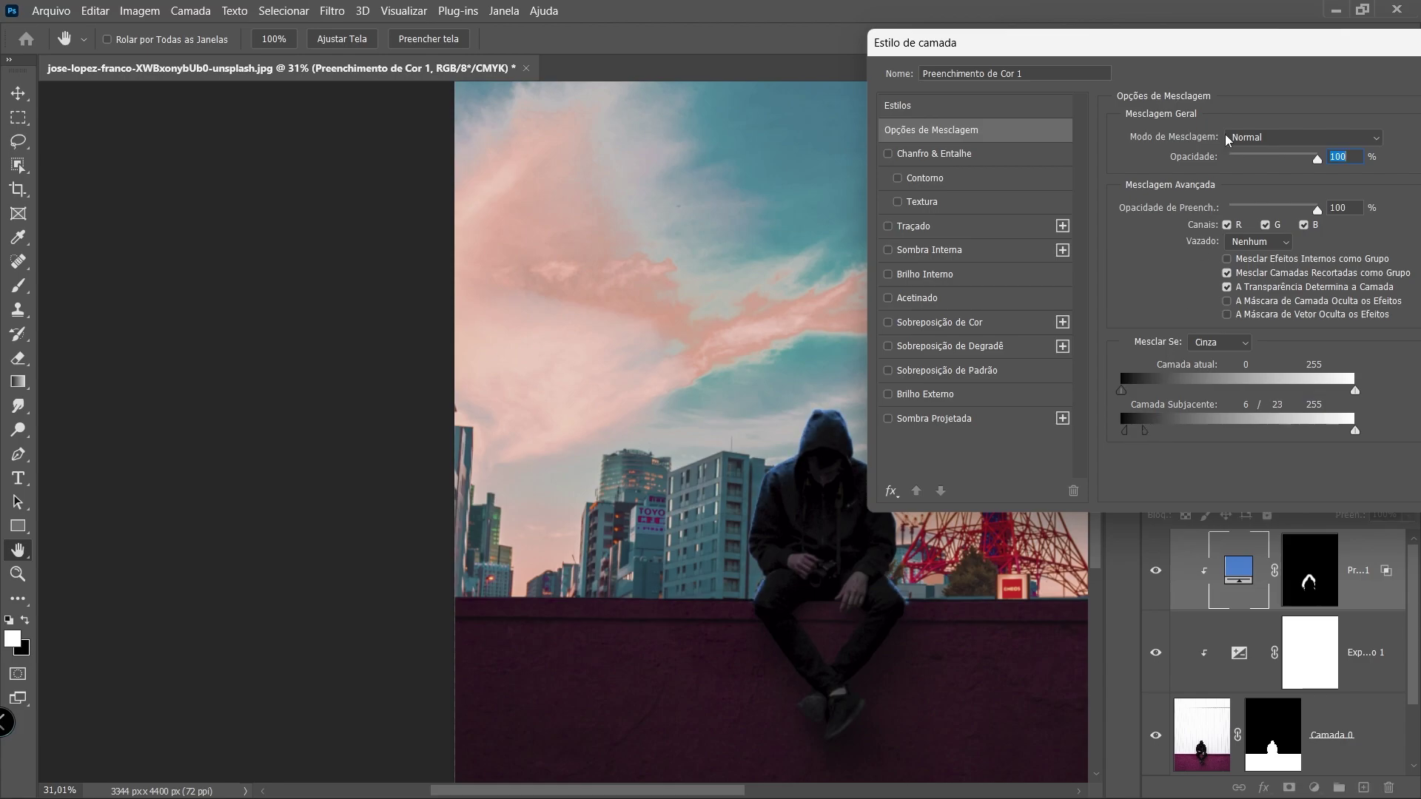
{"action": "left_click_drag", "start_coordinate": [1160, 46], "coordinate": [455, 154]}
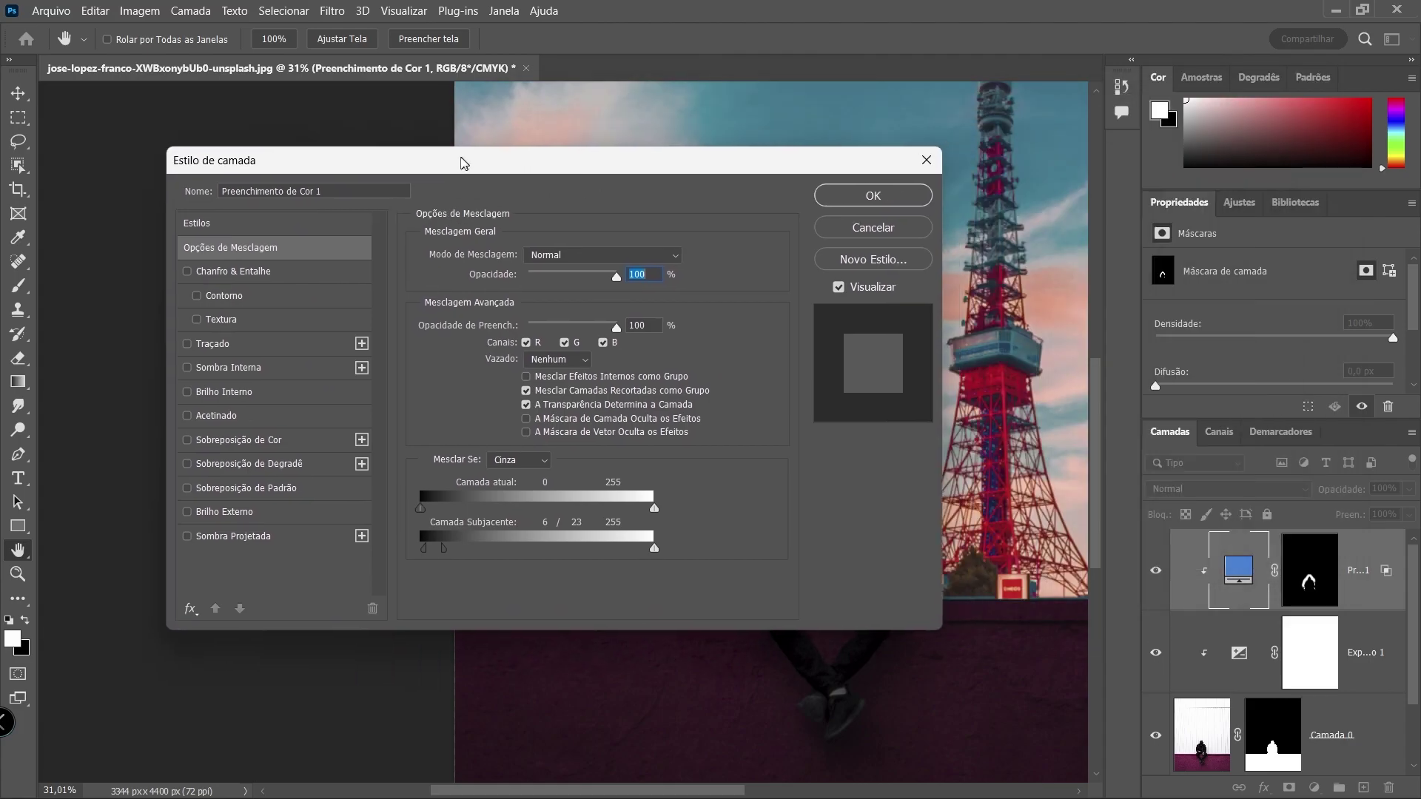
{"action": "left_click", "coordinate": [900, 202]}
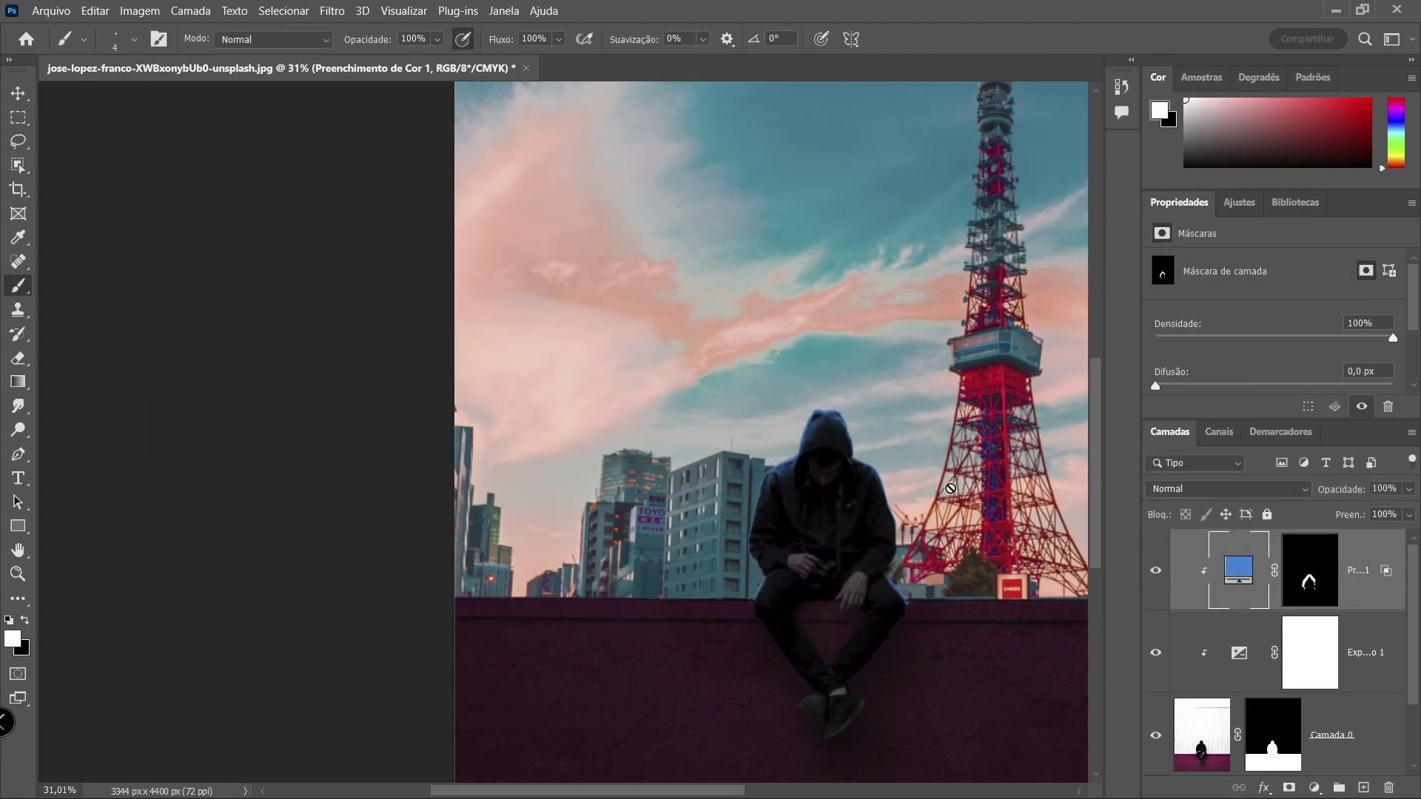
{"action": "scroll", "coordinate": [902, 499], "scroll_direction": "down", "scroll_amount": 2}
{"action": "scroll", "coordinate": [924, 518], "scroll_direction": "up", "scroll_amount": 3}
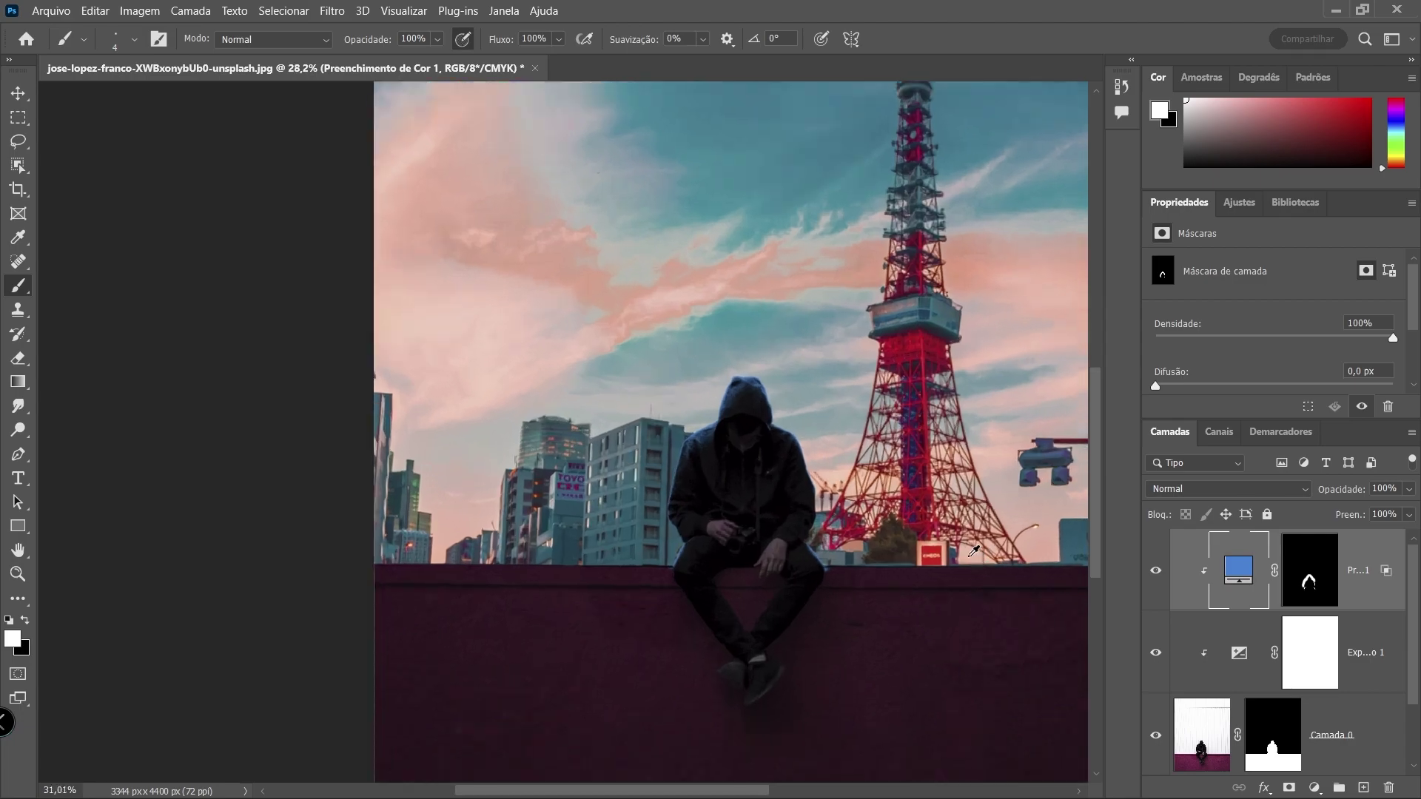
{"action": "scroll", "coordinate": [949, 541], "scroll_direction": "up", "scroll_amount": 2}
{"action": "scroll", "coordinate": [633, 483], "scroll_direction": "down", "scroll_amount": 2}
{"action": "scroll", "coordinate": [629, 479], "scroll_direction": "down", "scroll_amount": 1}
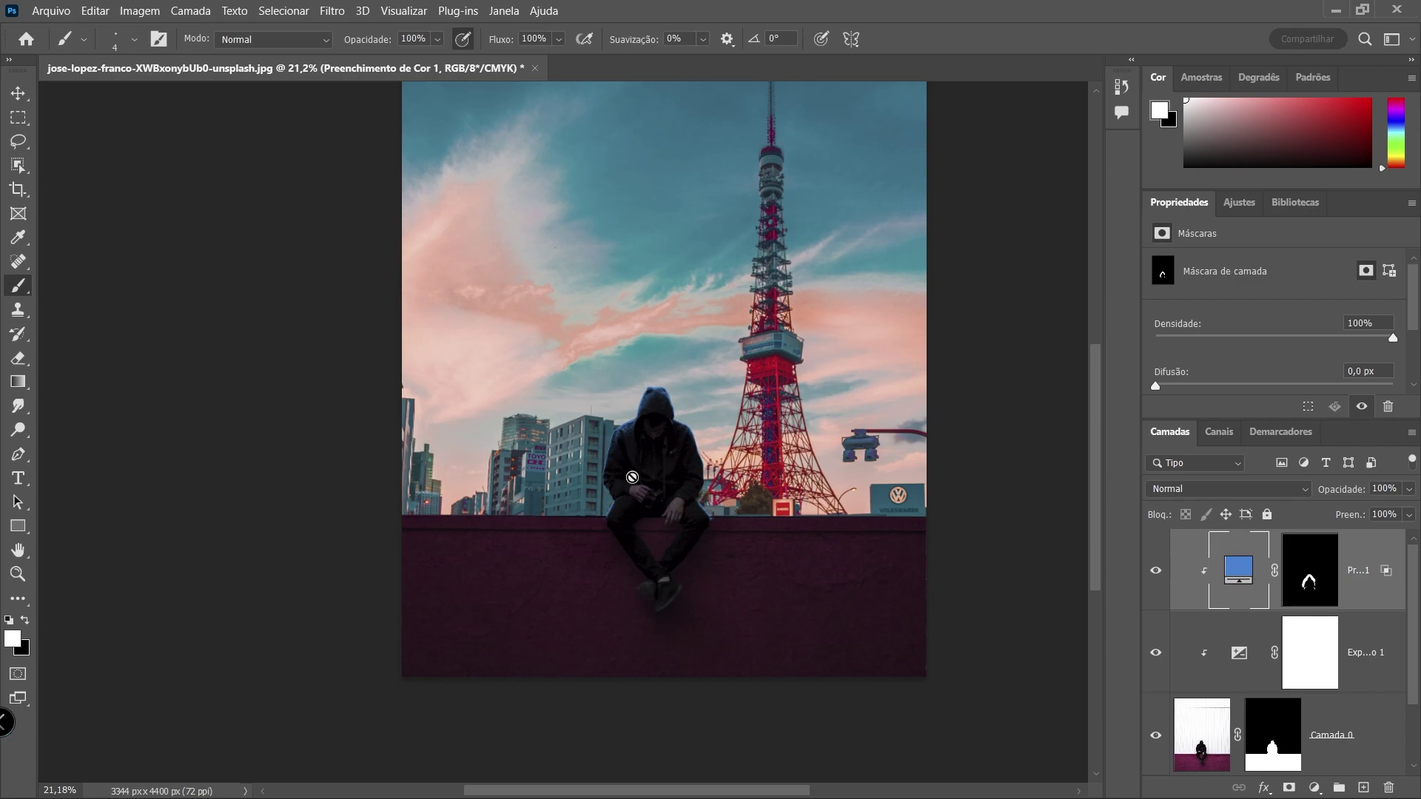
{"action": "scroll", "coordinate": [658, 500], "scroll_direction": "up", "scroll_amount": 1}
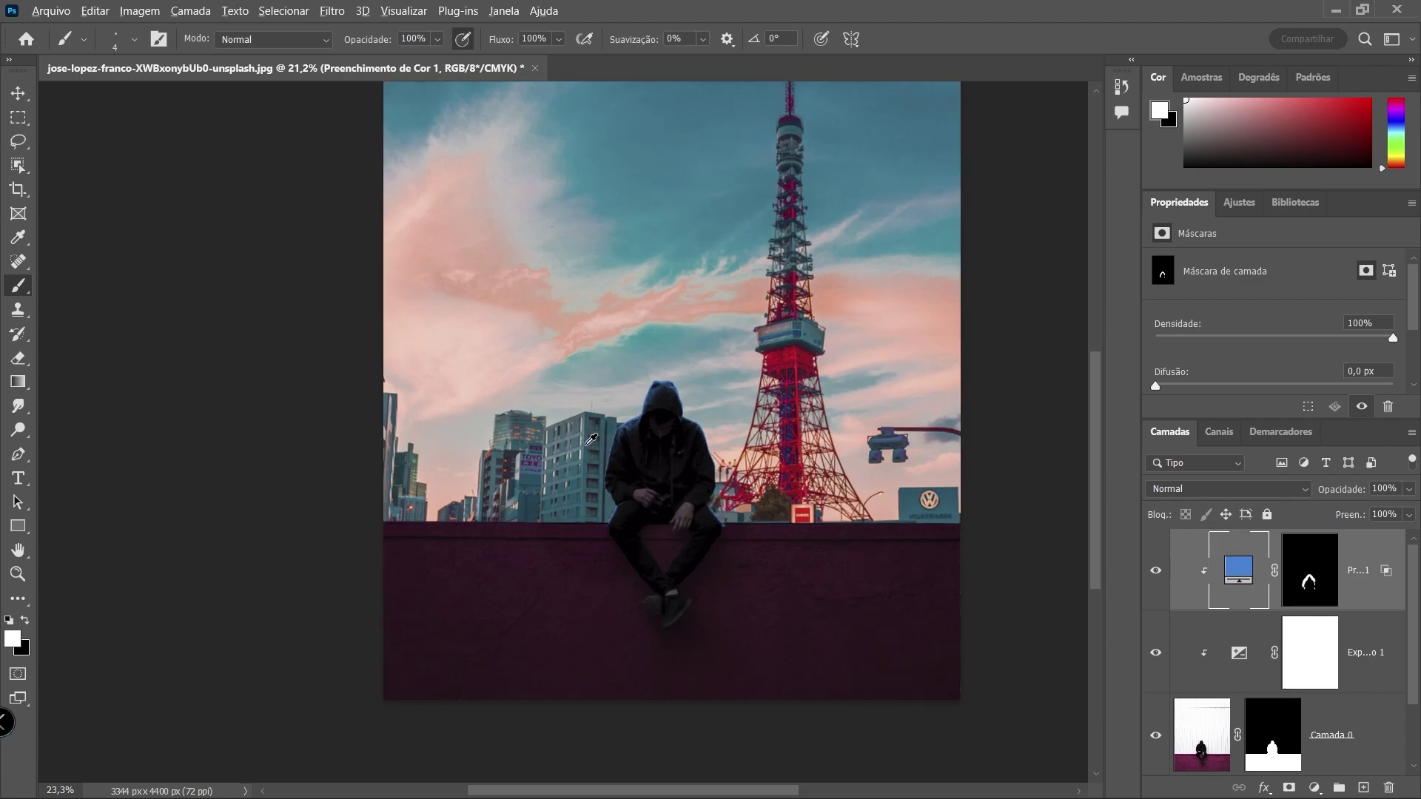
{"action": "scroll", "coordinate": [649, 428], "scroll_direction": "up", "scroll_amount": 2}
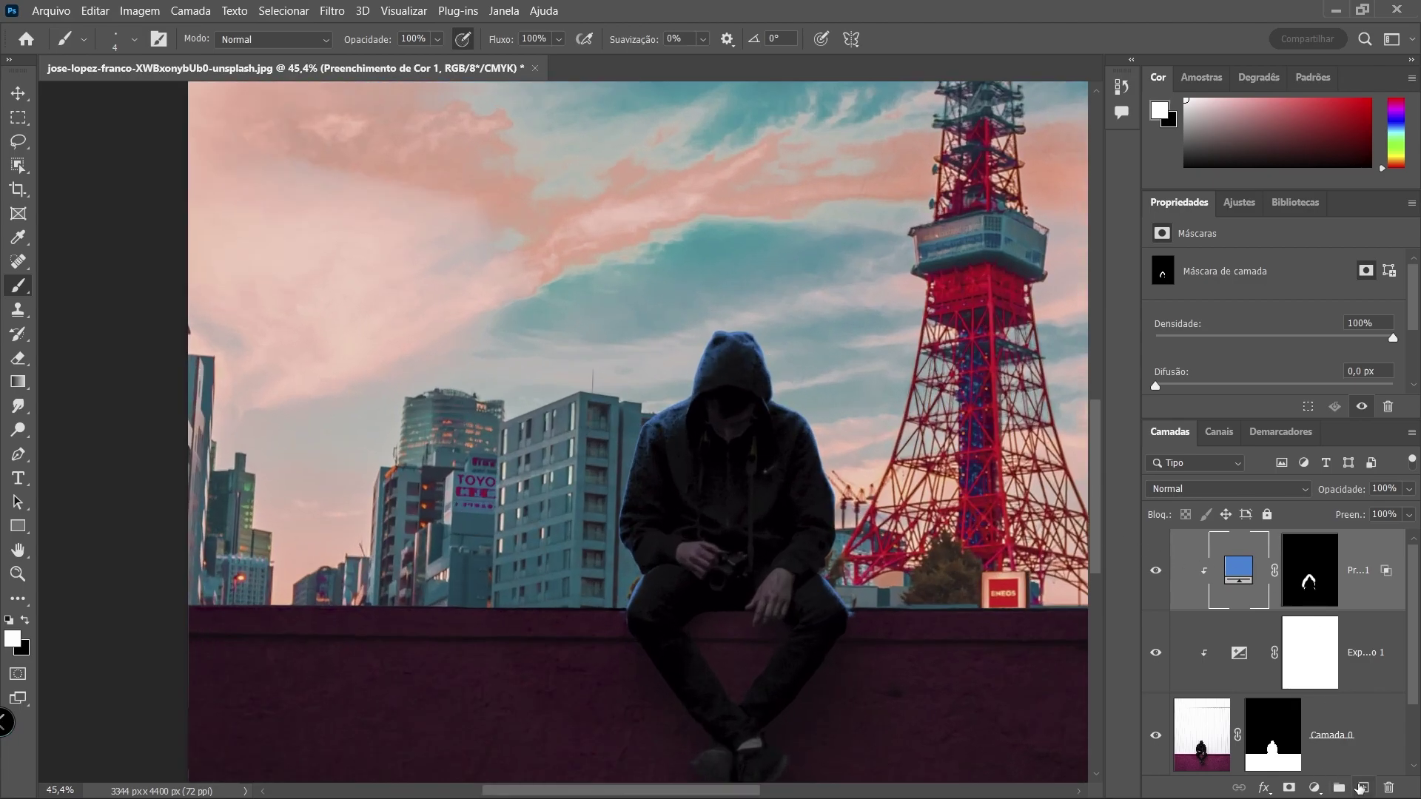
Add a new layer, Camada 1, and fill it with black
{"action": "left_click", "coordinate": [1361, 788]}
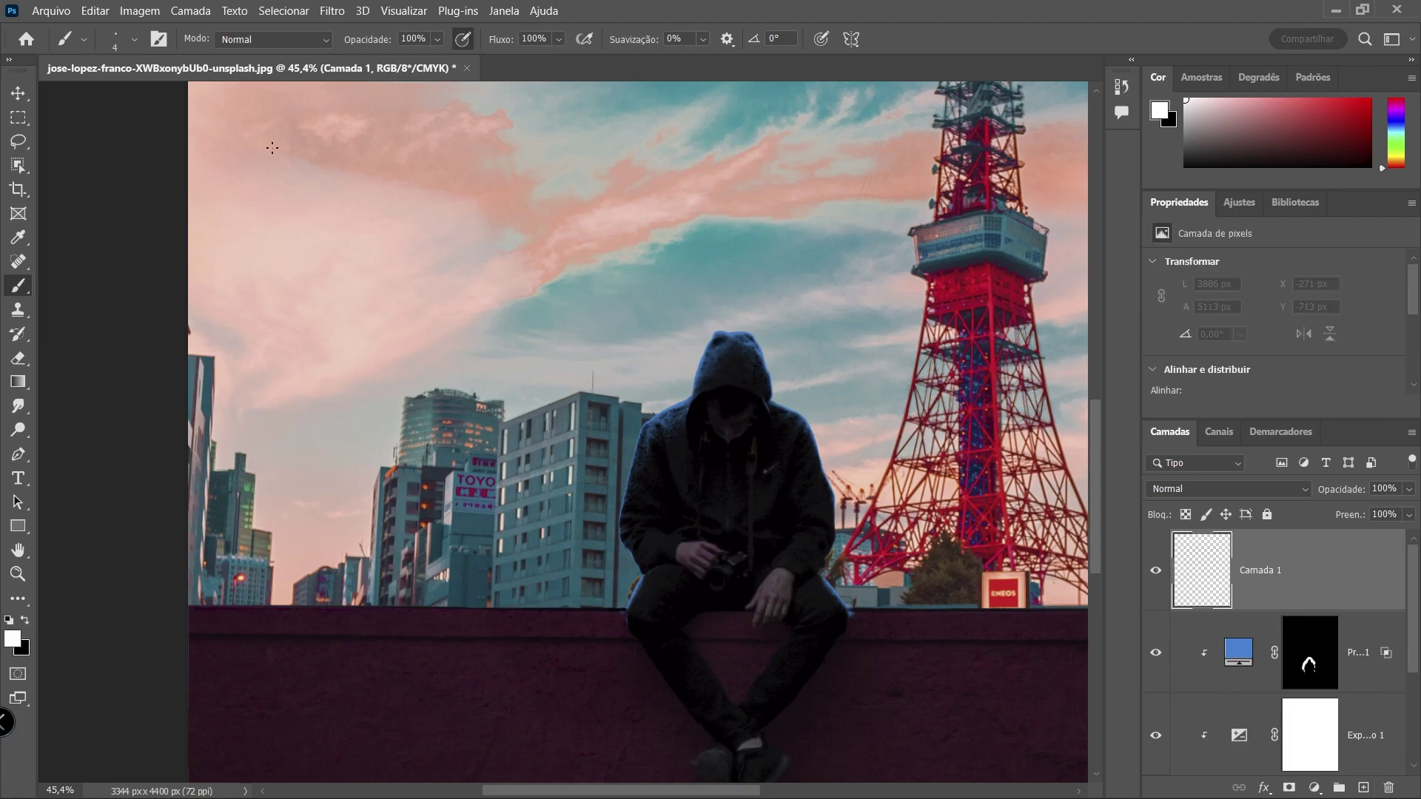
{"action": "left_click", "coordinate": [95, 10]}
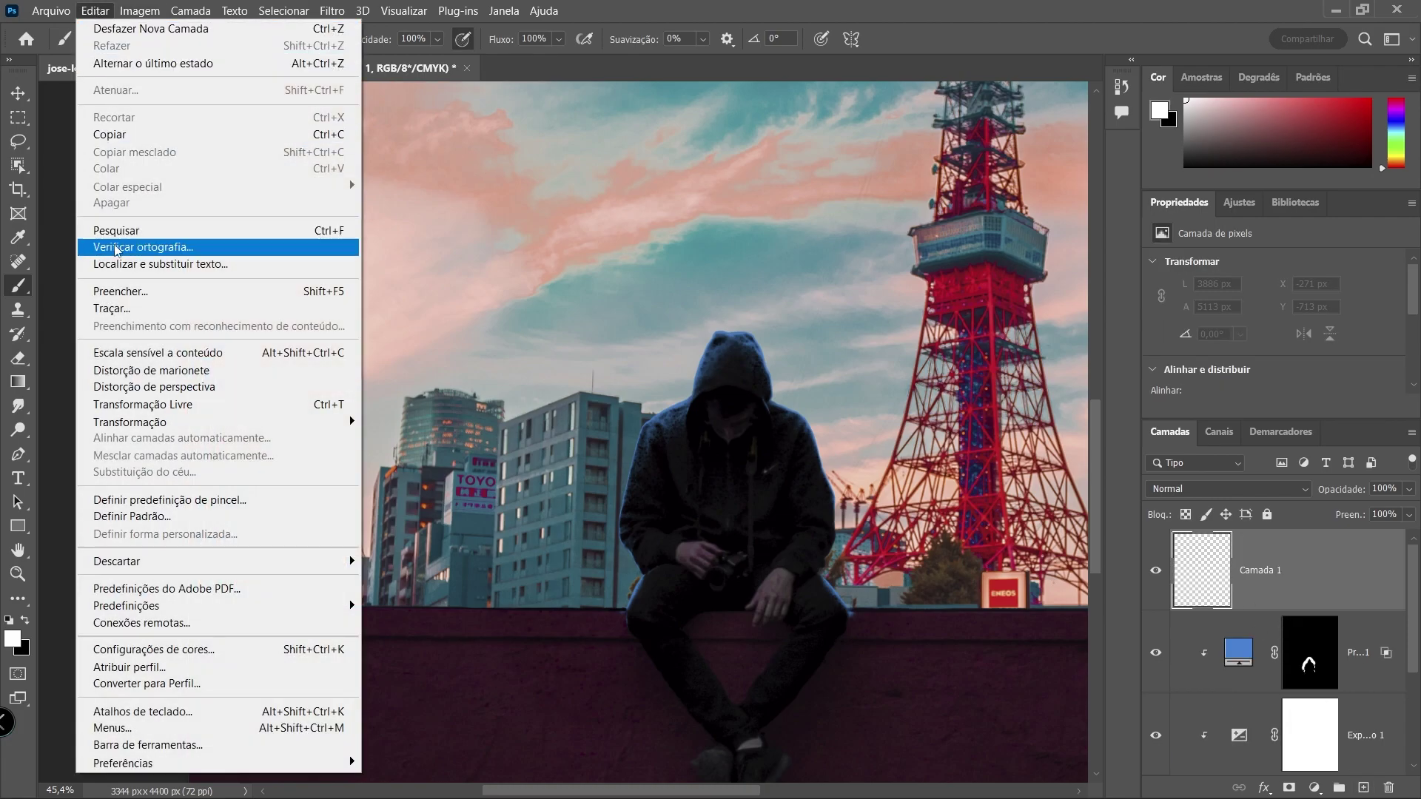
{"action": "left_click", "coordinate": [123, 291]}
{"action": "left_click", "coordinate": [434, 306]}
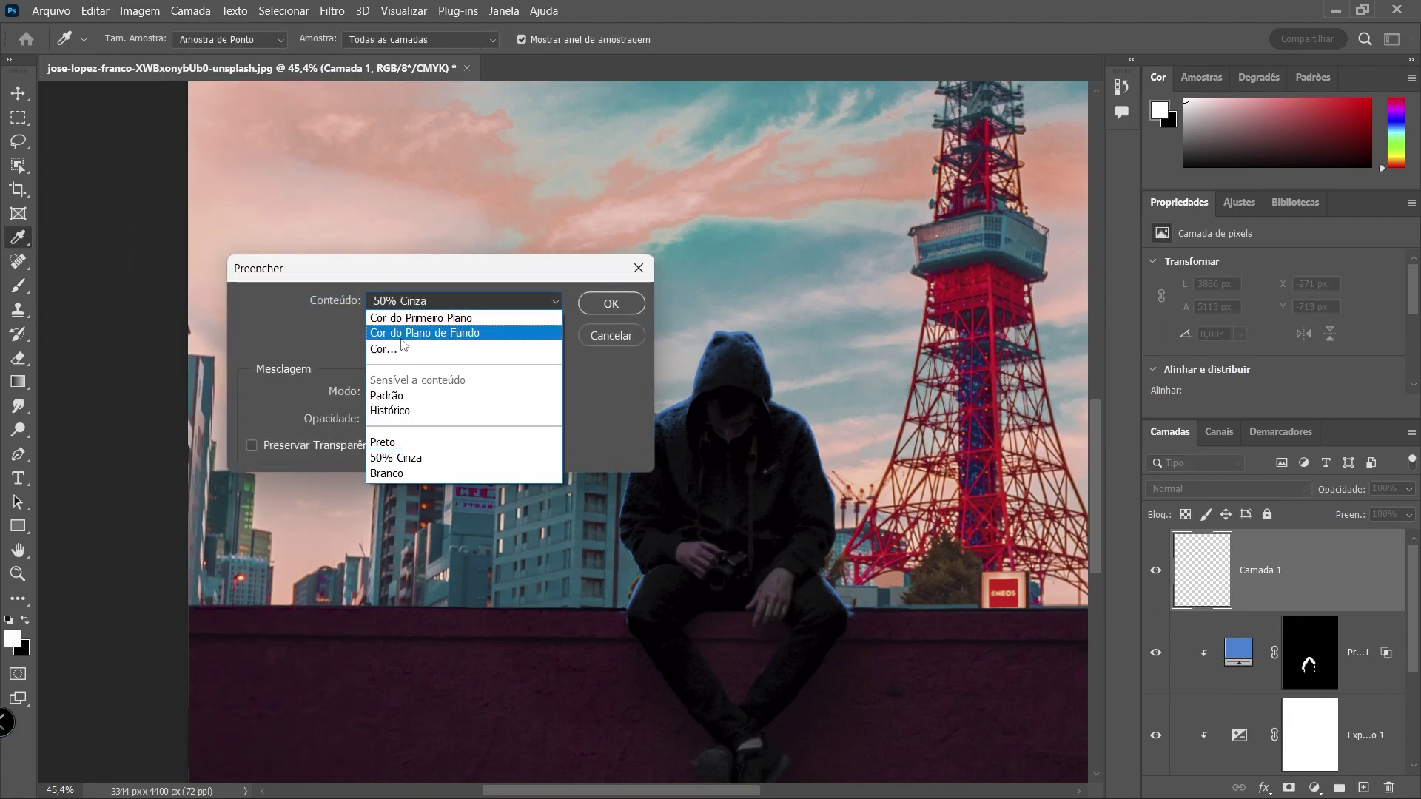
{"action": "left_click", "coordinate": [392, 441]}
{"action": "left_click", "coordinate": [611, 303]}
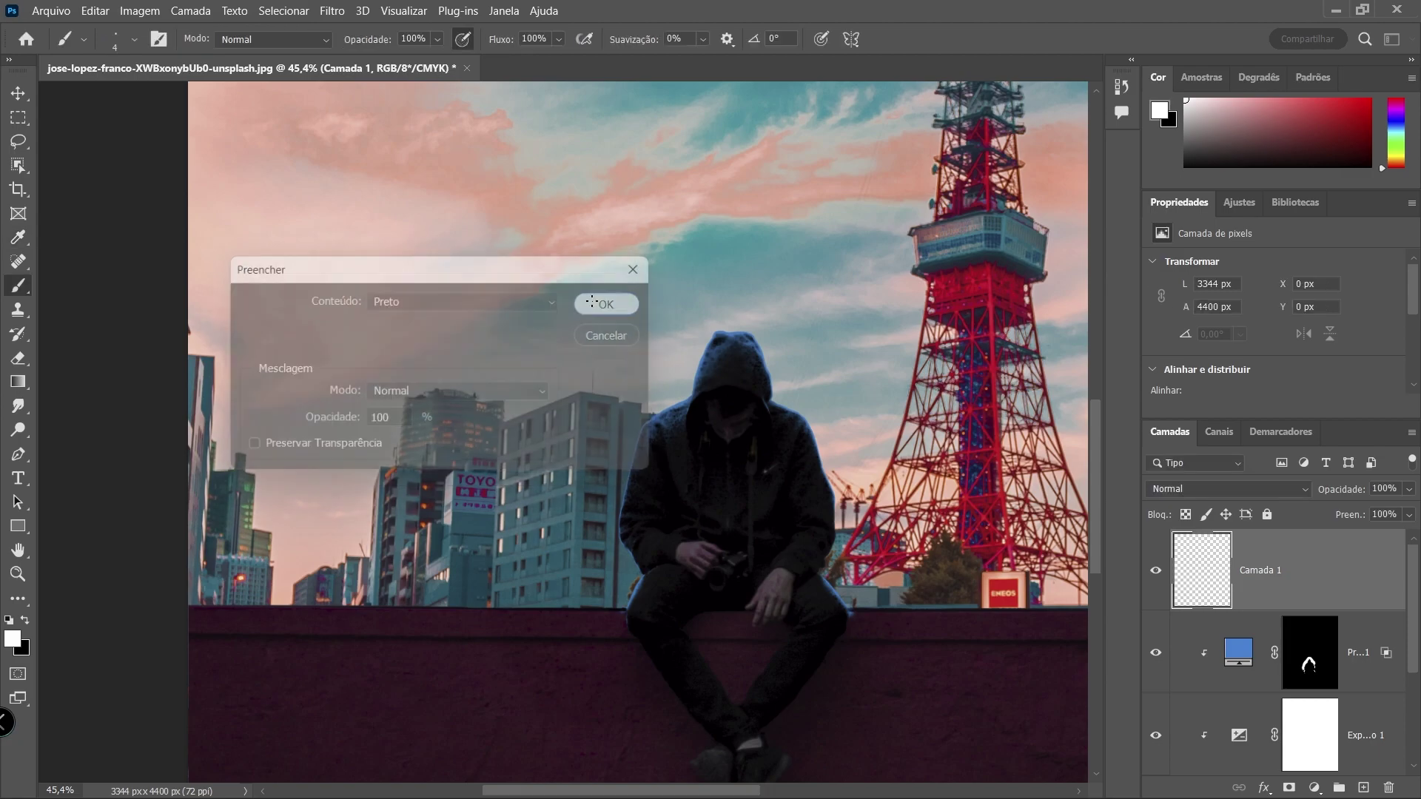
Set Camada 1's blend mode to Subexposição de Cores (Color Dodge)
{"action": "left_click", "coordinate": [1301, 488]}
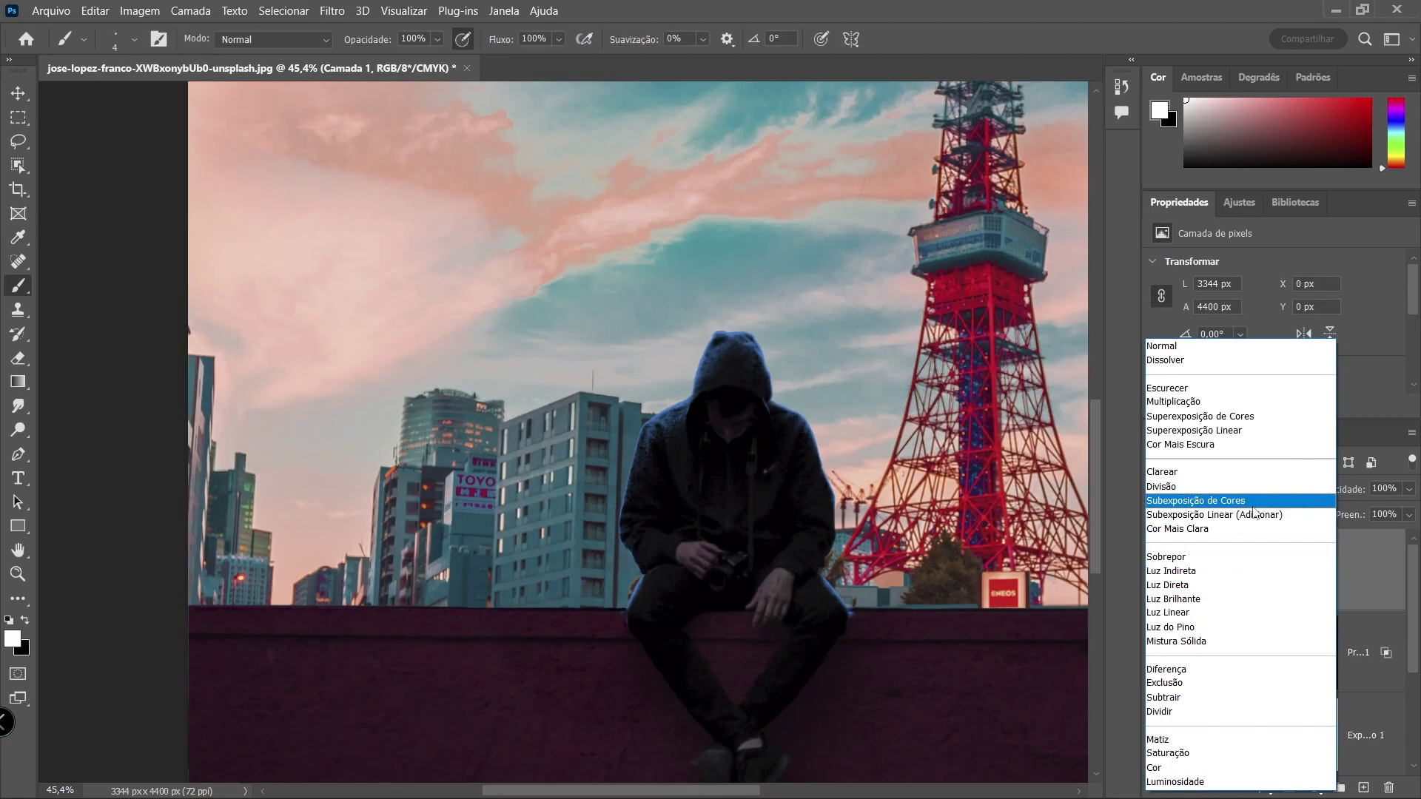
{"action": "left_click", "coordinate": [1250, 502]}
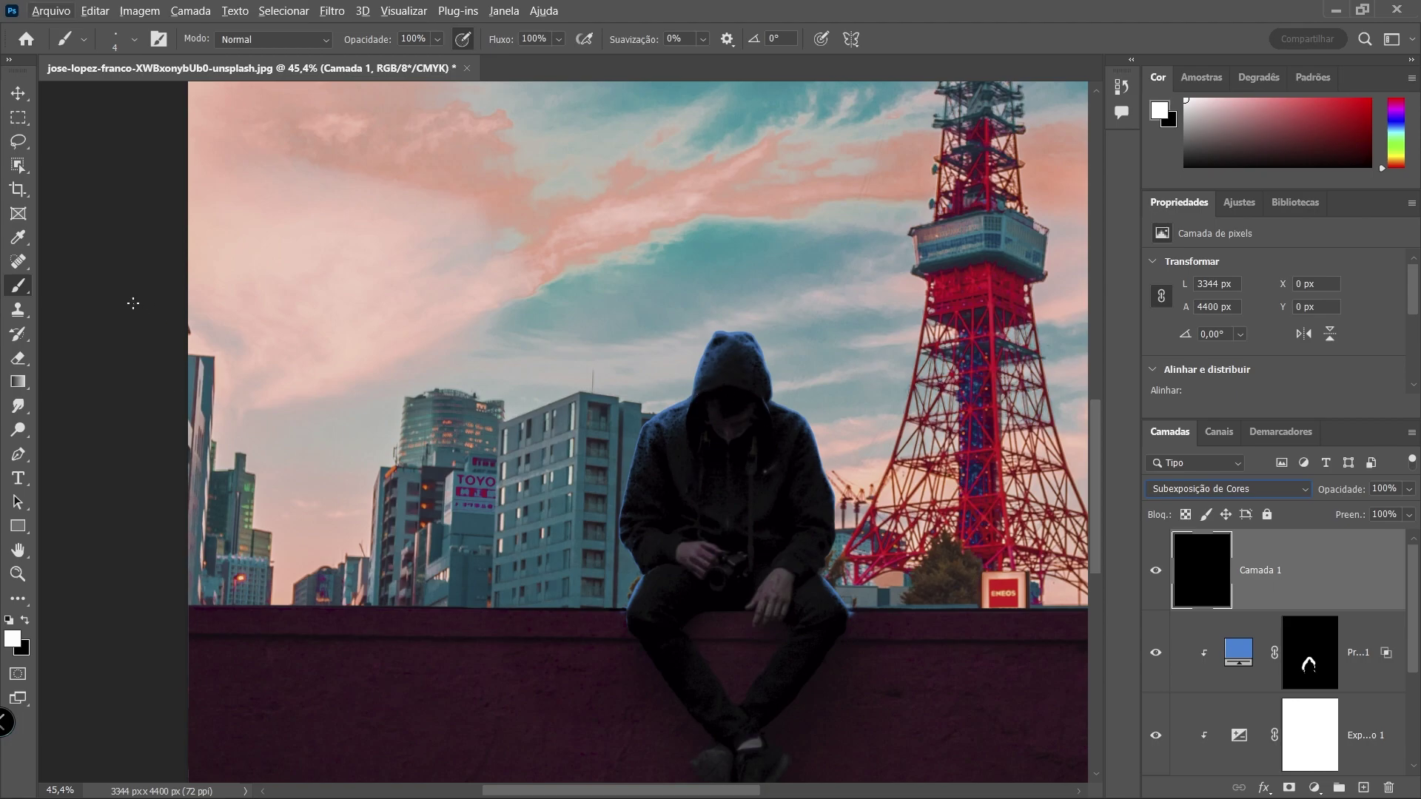
{"action": "left_click", "coordinate": [16, 576]}
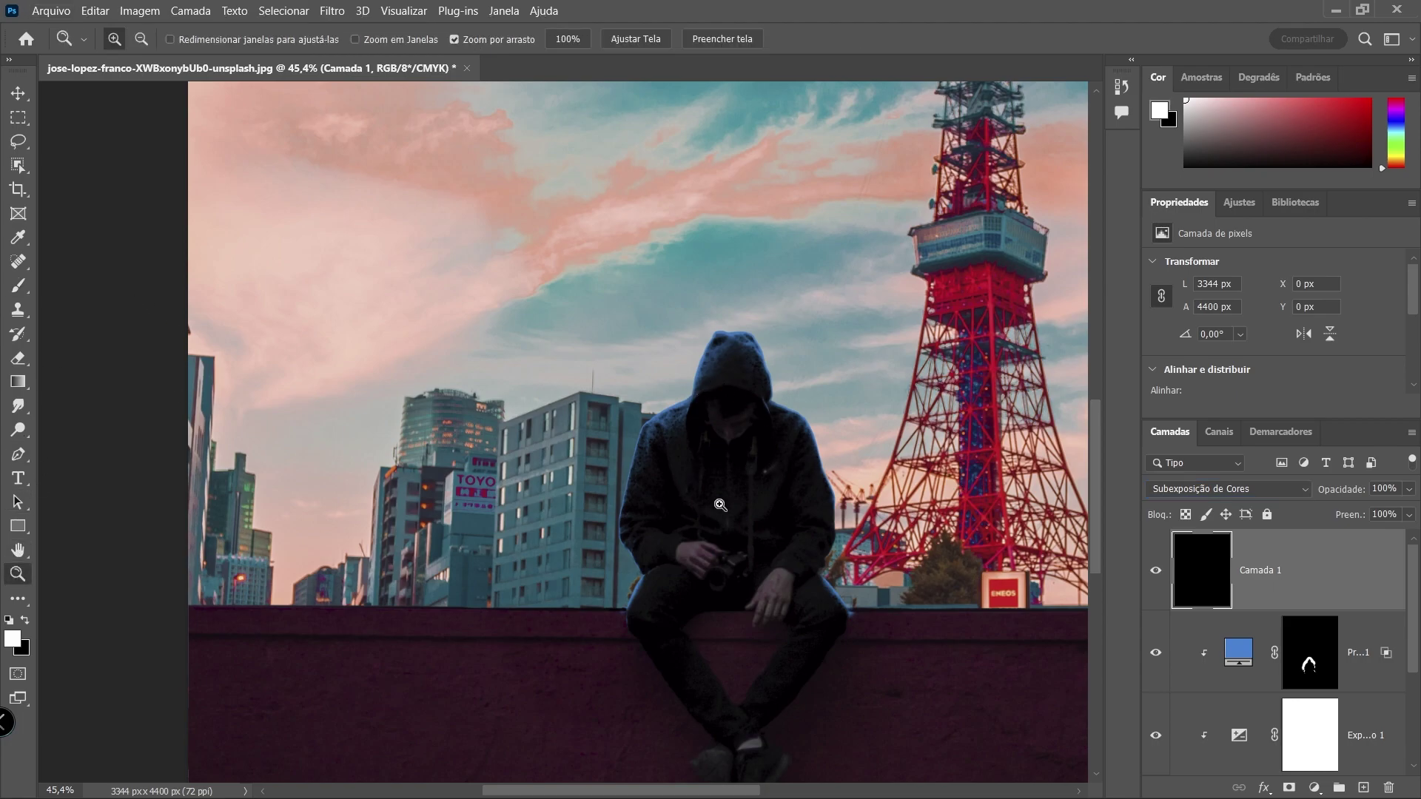
Zoom into the hood and set the brush to 68% opacity and 68% flow
{"action": "left_click_drag", "start_coordinate": [729, 462], "coordinate": [851, 462]}
{"action": "key", "text": "b"}
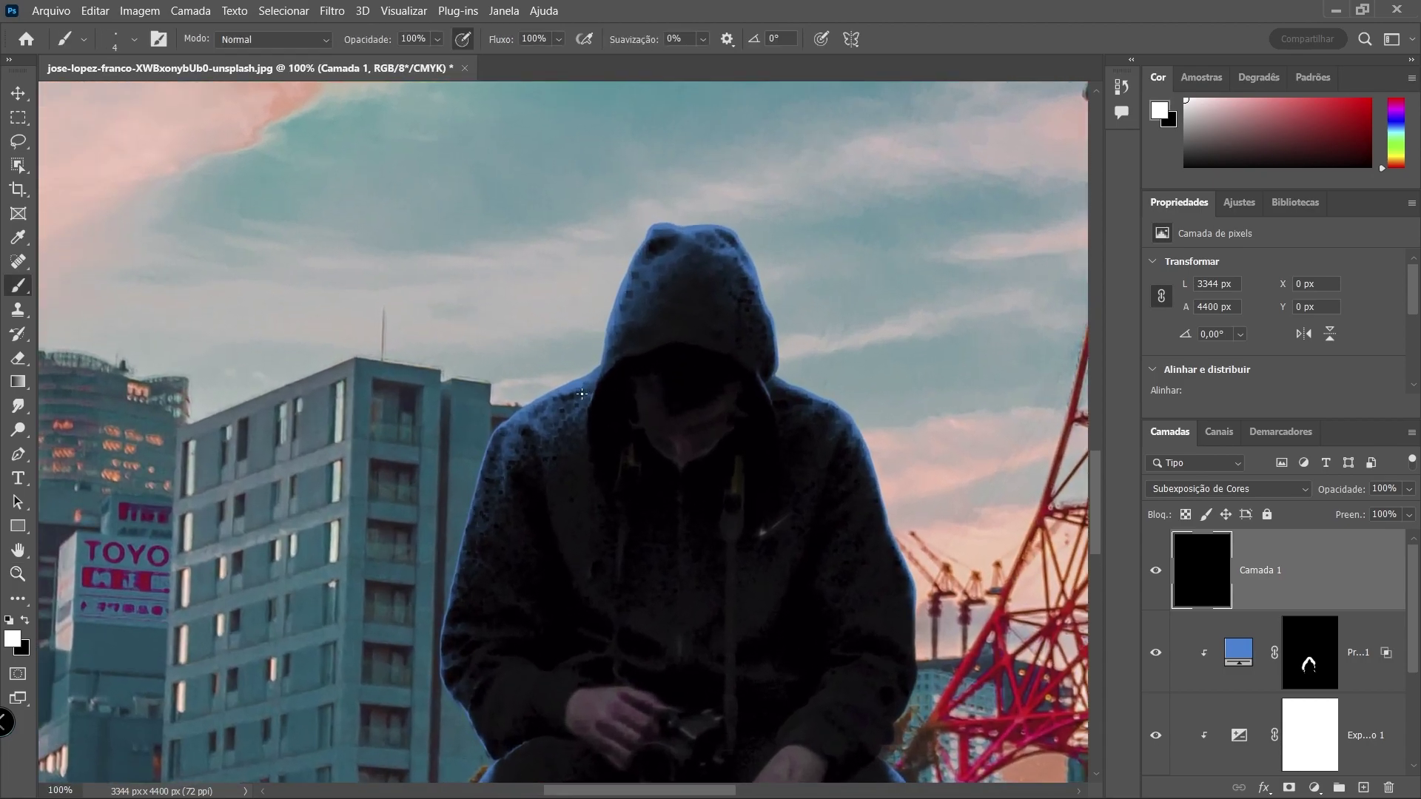
{"action": "key", "text": "ctrl+z"}
{"action": "scroll", "coordinate": [561, 377], "scroll_direction": "up", "scroll_amount": 3}
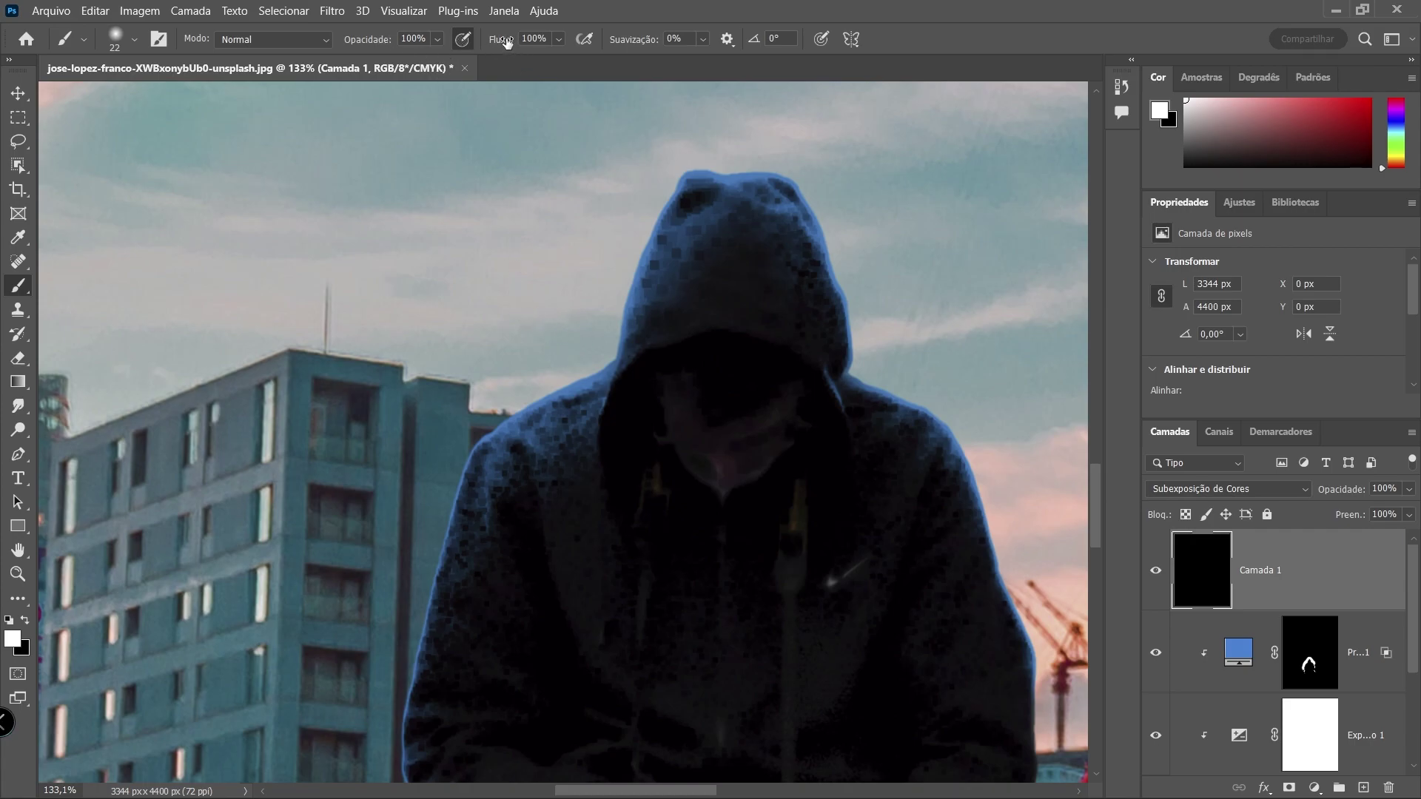
{"action": "left_click_drag", "start_coordinate": [507, 42], "coordinate": [487, 42]}
{"action": "left_click_drag", "start_coordinate": [388, 44], "coordinate": [372, 46]}
{"action": "left_click_drag", "start_coordinate": [503, 43], "coordinate": [489, 43]}
{"action": "scroll", "coordinate": [532, 464], "scroll_direction": "up", "scroll_amount": 2}
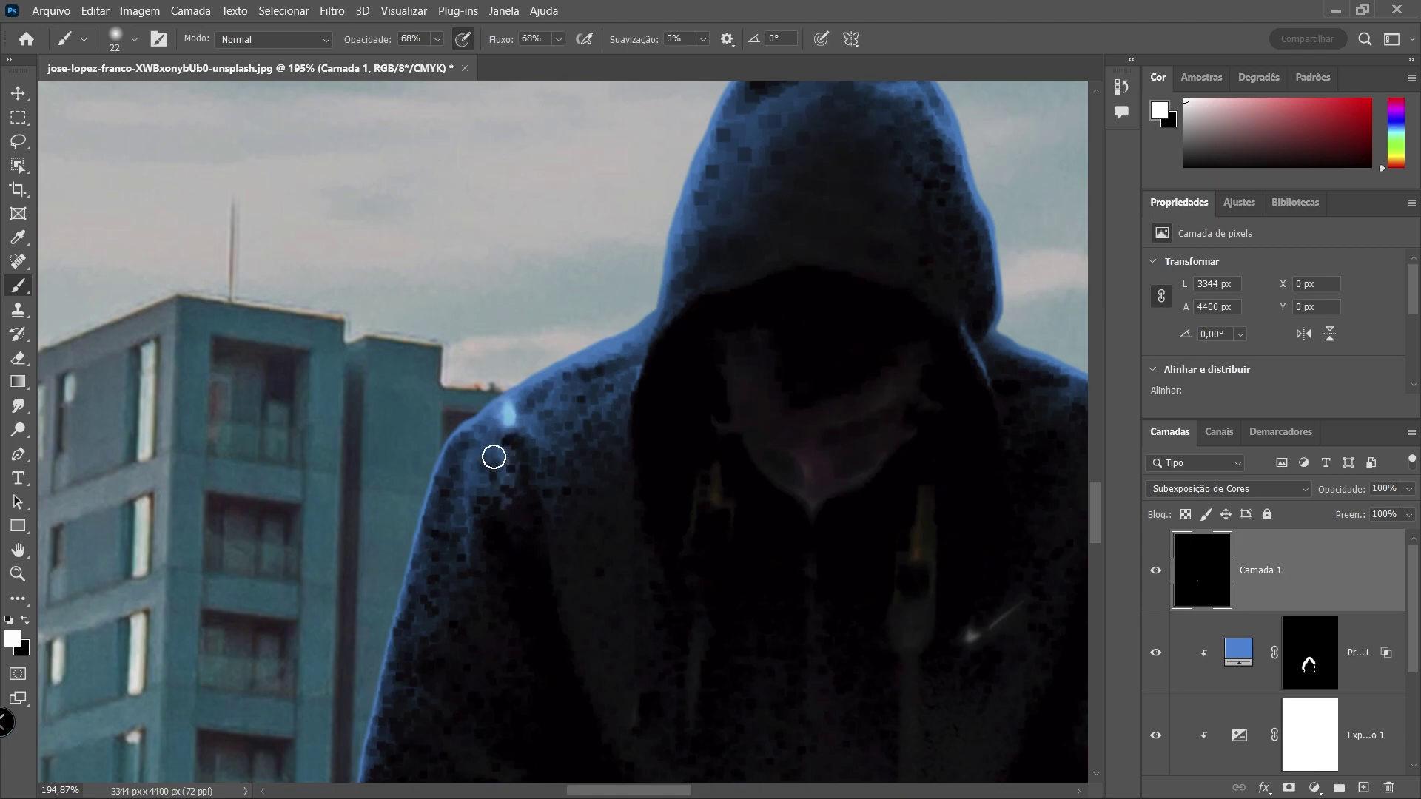
Paint a trial highlight on the hoodie shoulder, then undo it
{"action": "mouse_move", "coordinate": [502, 426]}
{"action": "left_mouse_down"}
{"action": "mouse_move", "coordinate": [606, 355]}
{"action": "mouse_move", "coordinate": [506, 396]}
{"action": "left_mouse_up"}
{"action": "key", "text": "ctrl+z"}
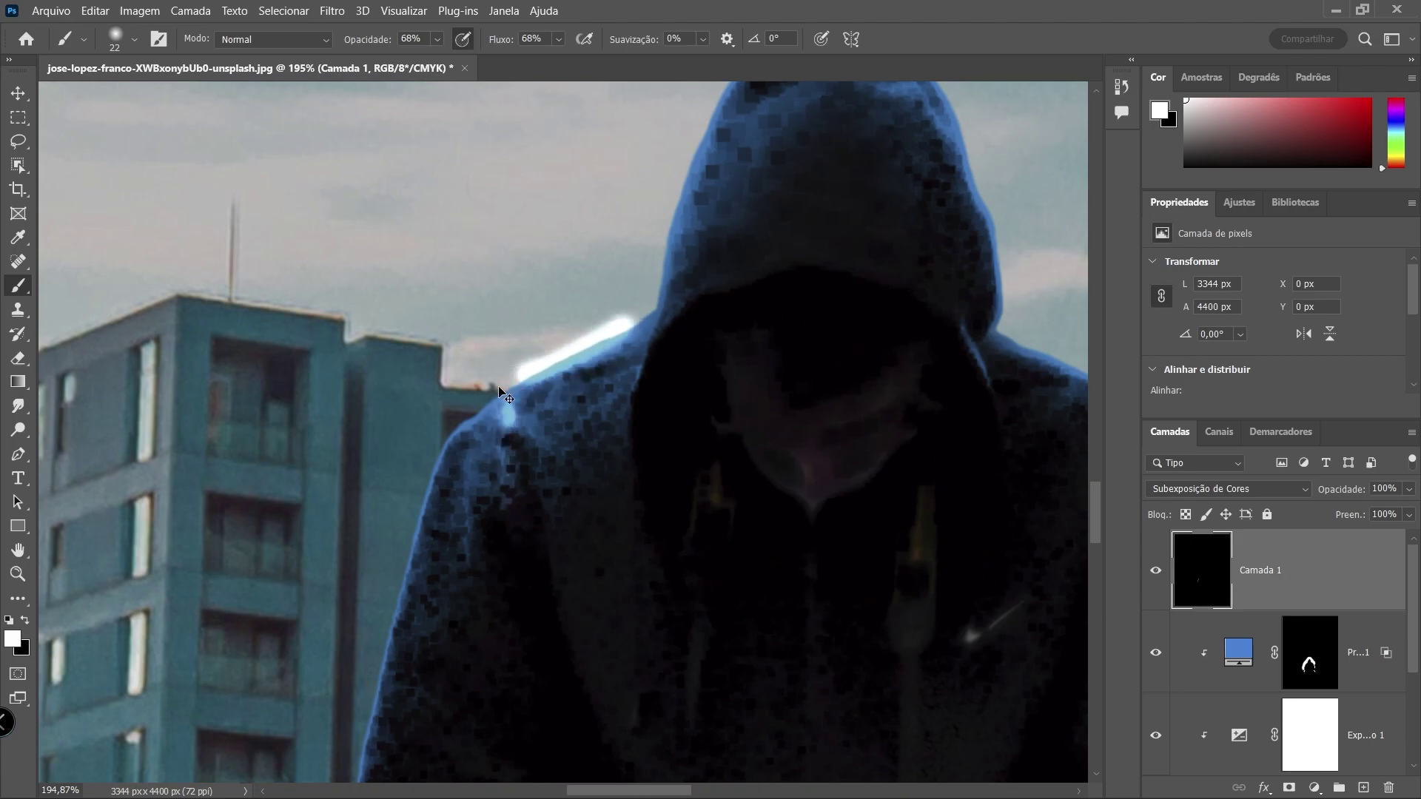
{"action": "key", "text": "ctrl+z"}
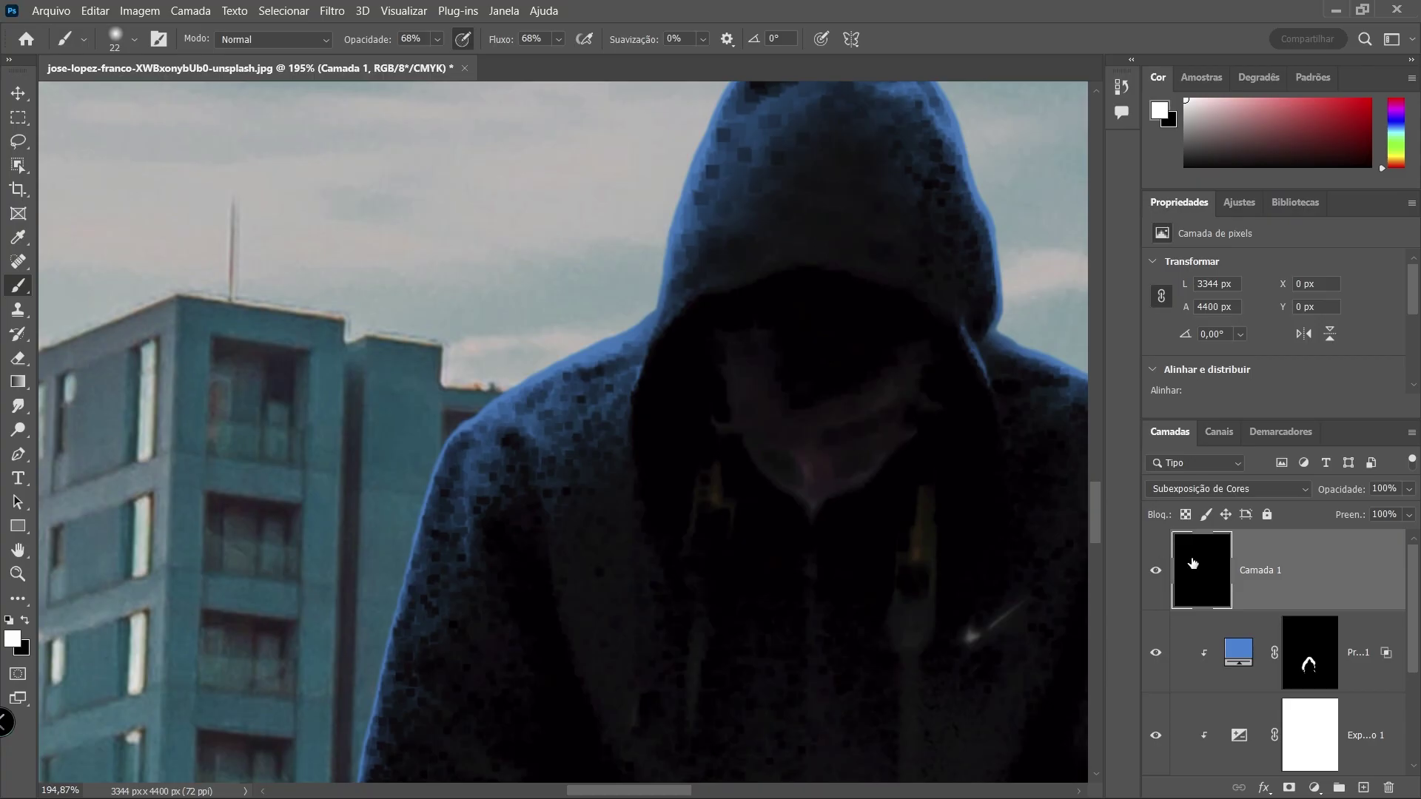
Clip Camada 1 to the man's layer and test hood and shoulder highlights at 45% opacity
{"action": "left_click", "coordinate": [1260, 613], "text": "alt"}
{"action": "mouse_move", "coordinate": [530, 406]}
{"action": "left_mouse_down"}
{"action": "mouse_move", "coordinate": [632, 304]}
{"action": "mouse_move", "coordinate": [513, 433]}
{"action": "mouse_move", "coordinate": [460, 571]}
{"action": "left_mouse_up"}
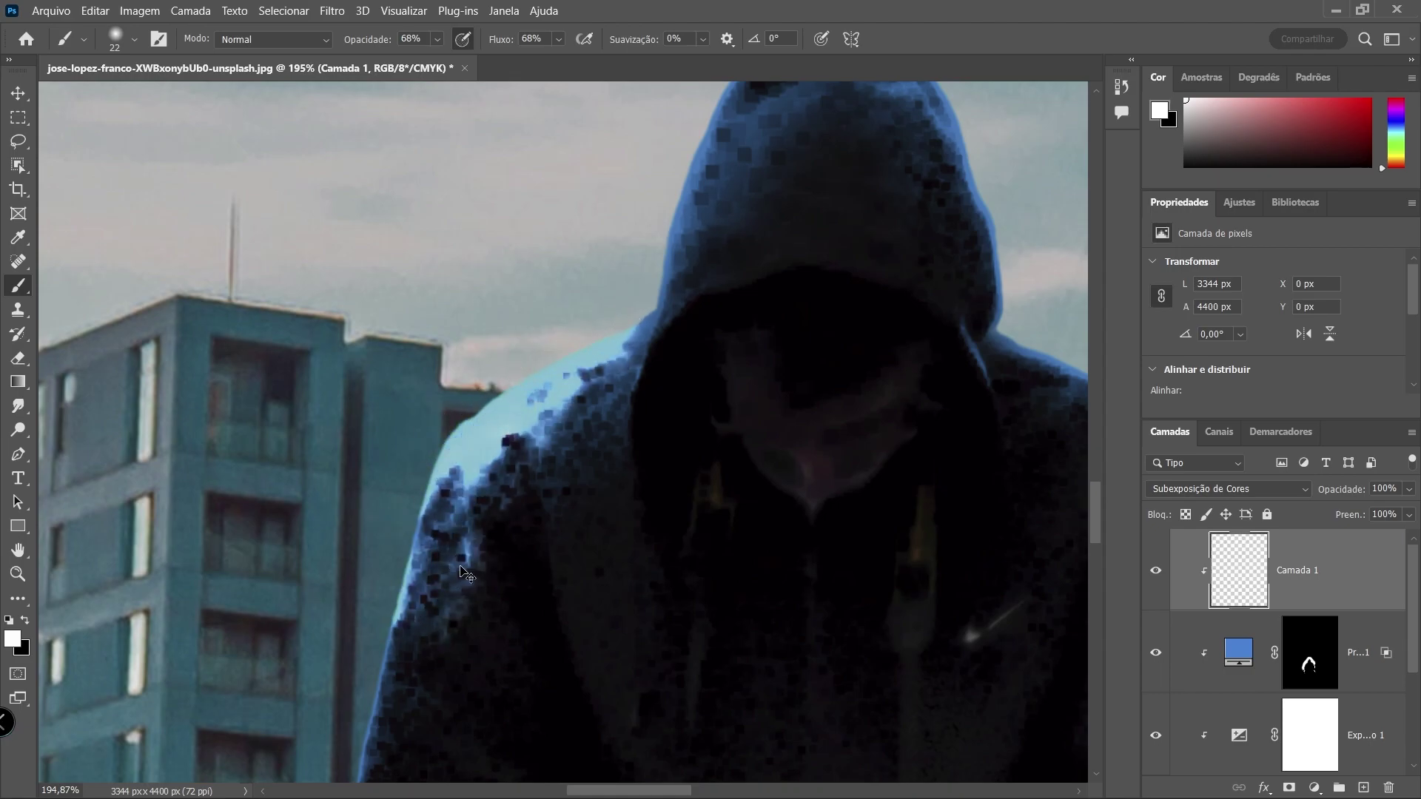
{"action": "key", "text": "ctrl+z"}
{"action": "key", "text": "ctrl+z"}
{"action": "key", "text": "ctrl+z"}
{"action": "key", "text": "ctrl+z"}
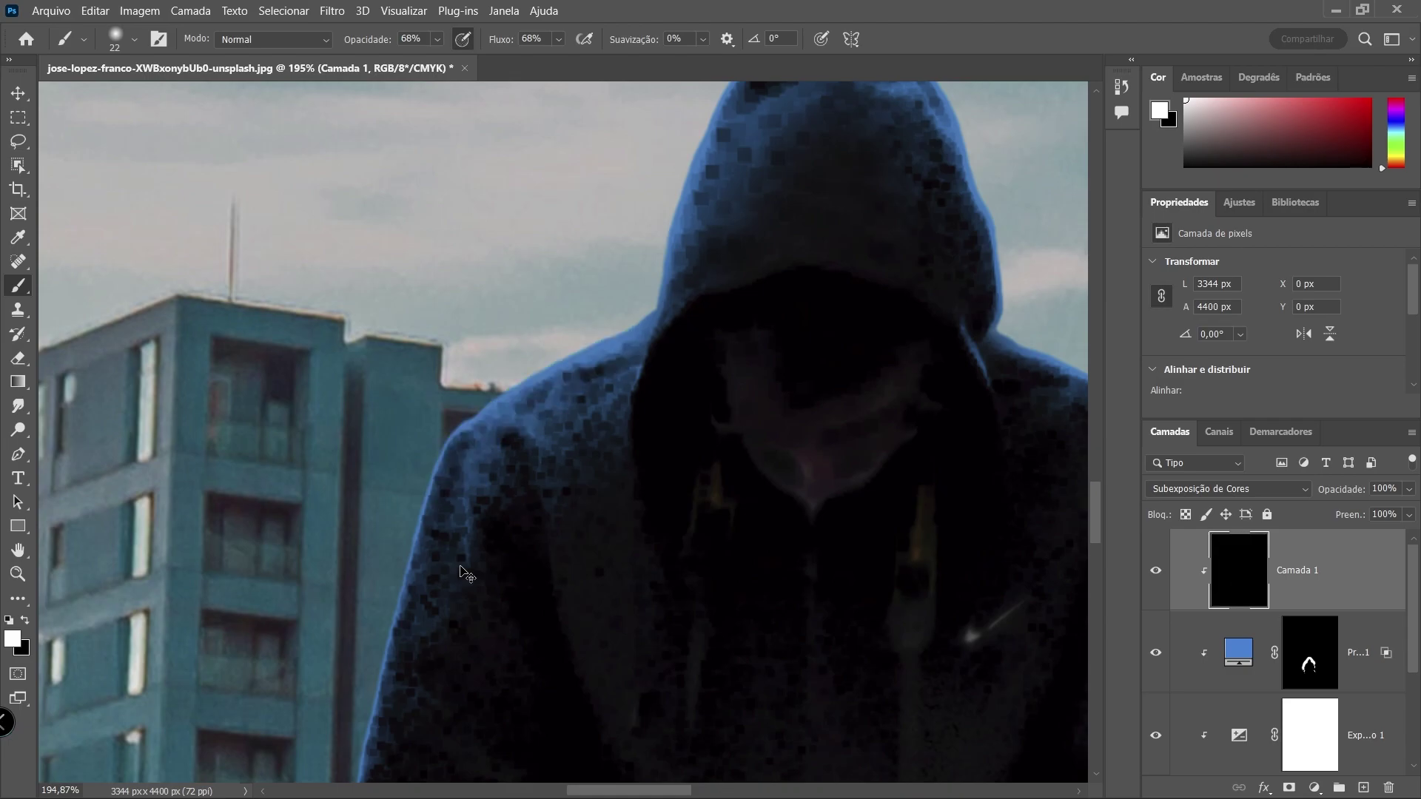
{"action": "left_click_drag", "start_coordinate": [378, 41], "coordinate": [362, 40]}
{"action": "left_click_drag", "start_coordinate": [703, 211], "coordinate": [670, 240]}
{"action": "key", "text": "ctrl+z"}
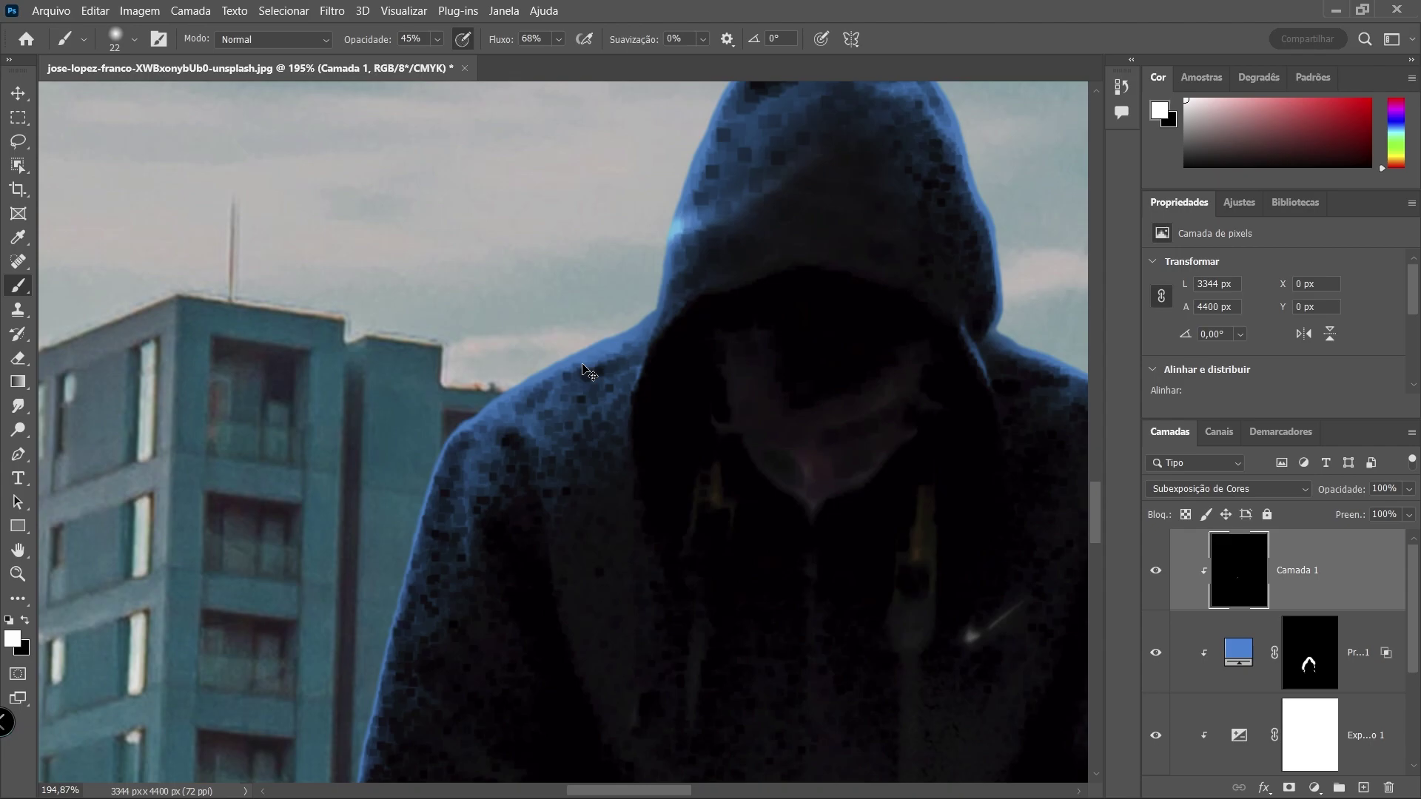
{"action": "key", "text": "ctrl+z"}
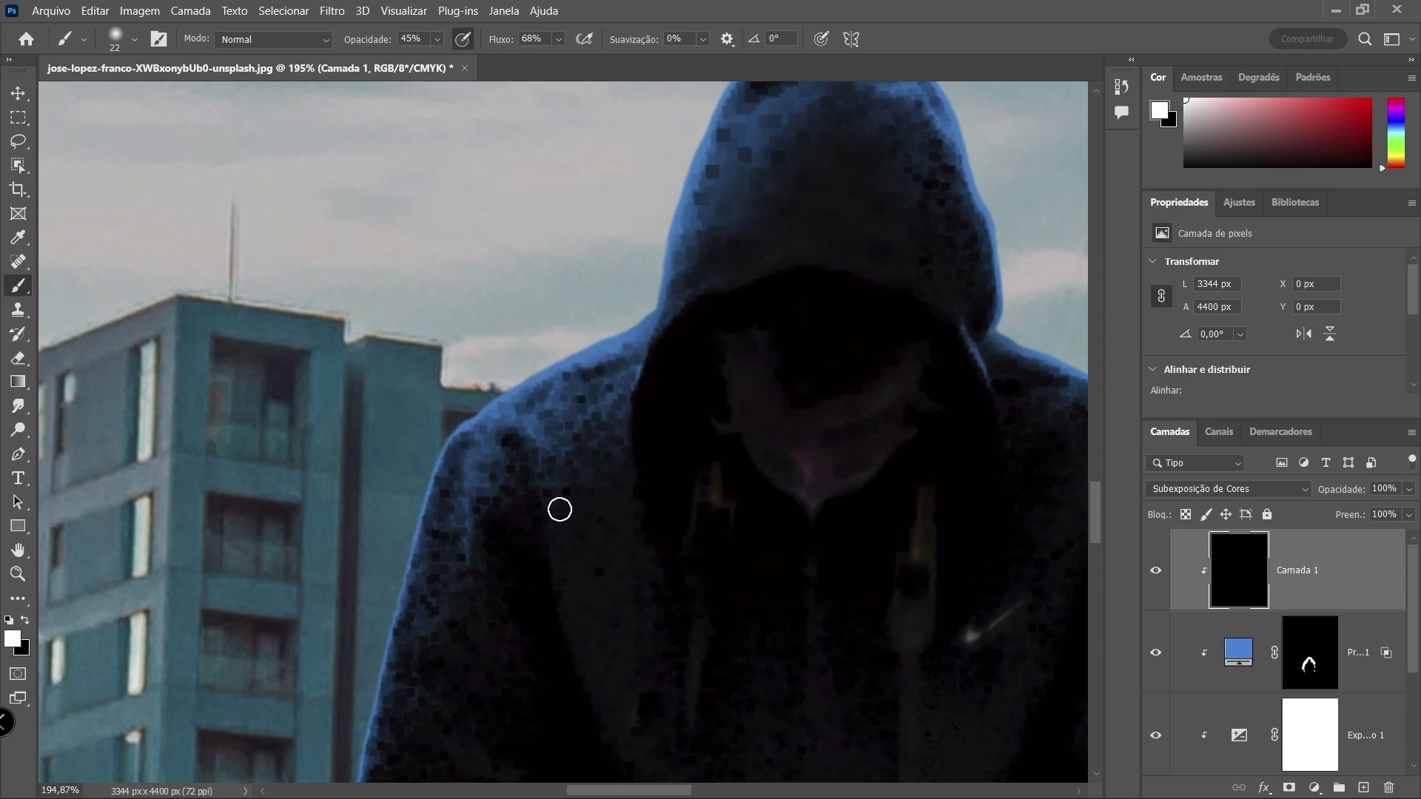
{"action": "left_click_drag", "start_coordinate": [447, 453], "coordinate": [432, 483]}
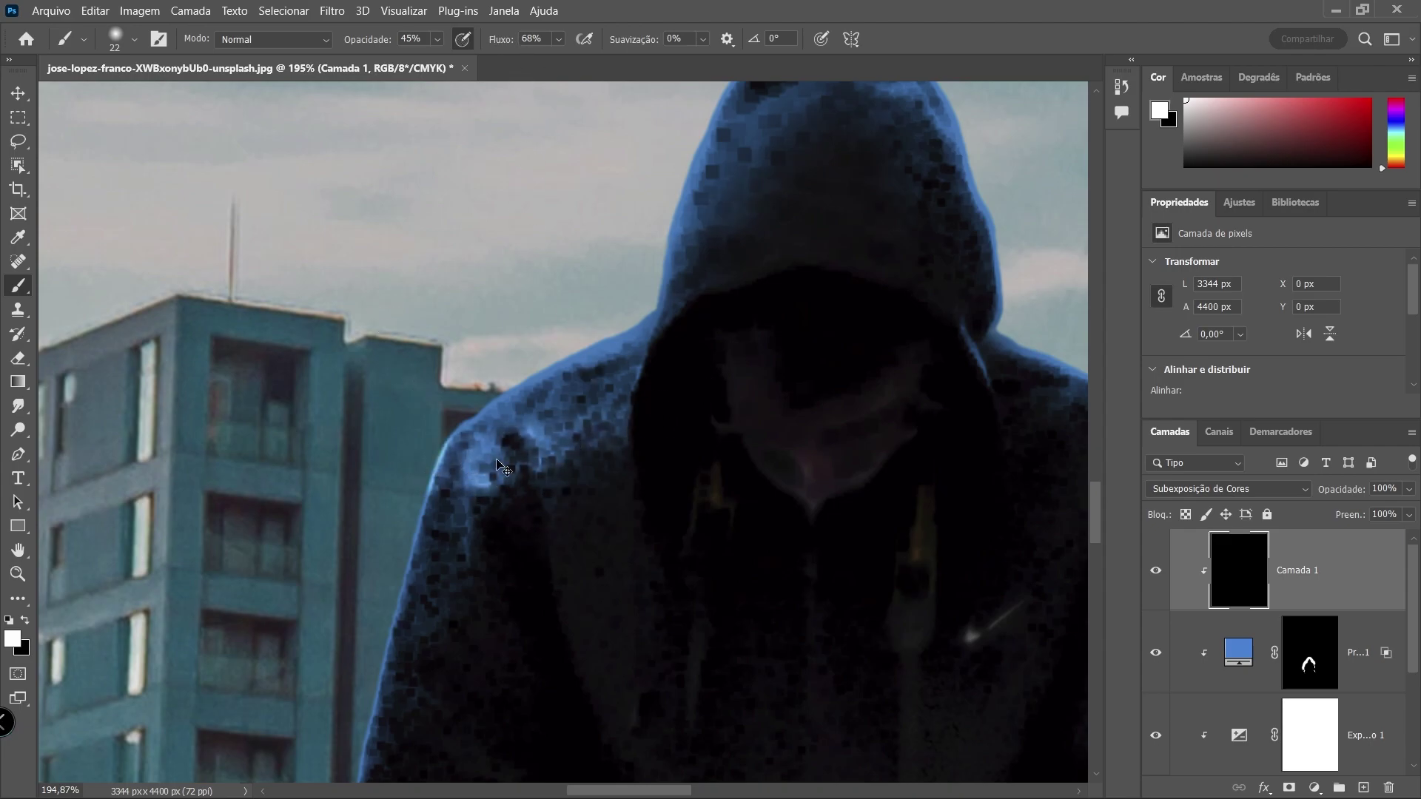
{"action": "key", "text": "ctrl+z"}
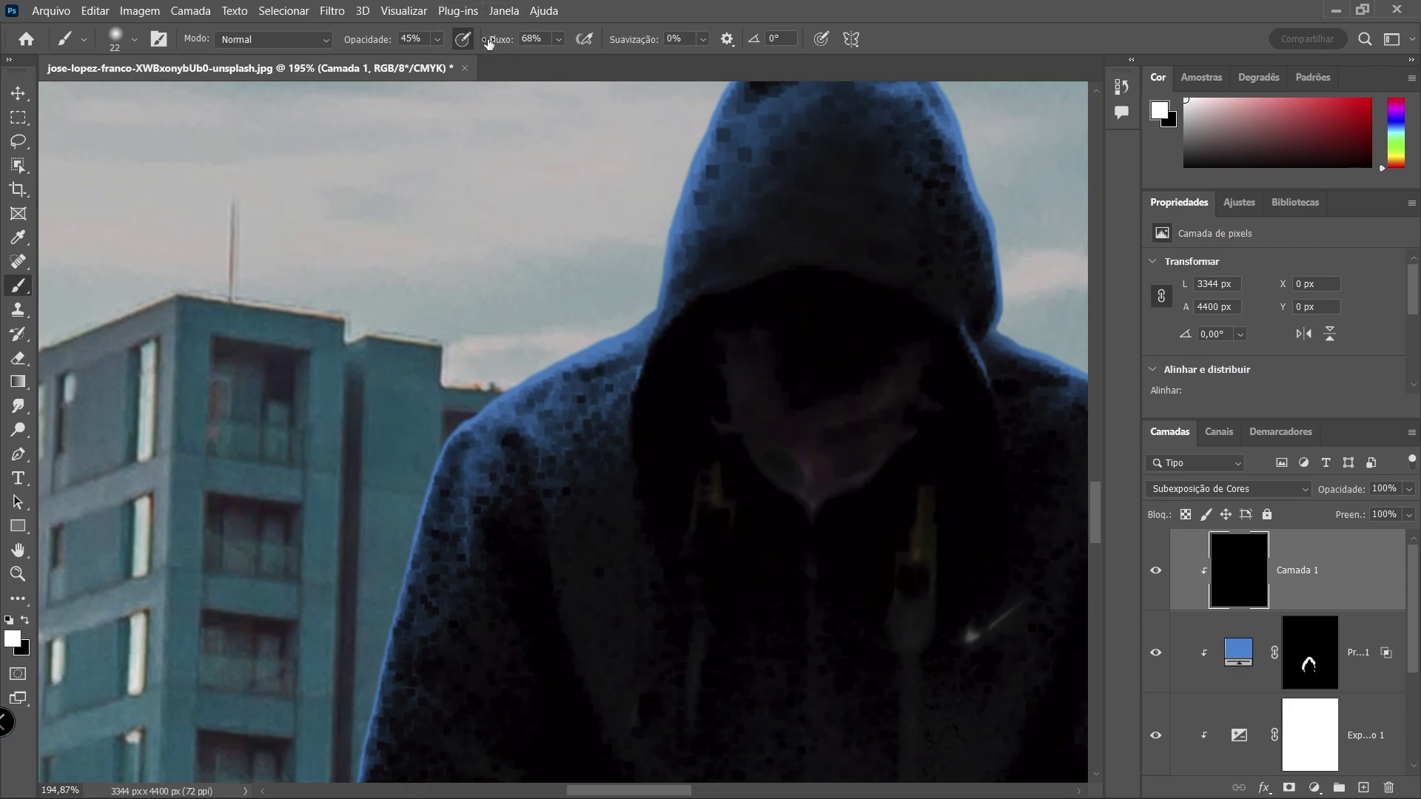
Retry the shoulder rim highlight at 100% flow, then 52% flow, undoing each attempt
{"action": "left_click_drag", "start_coordinate": [501, 43], "coordinate": [527, 42]}
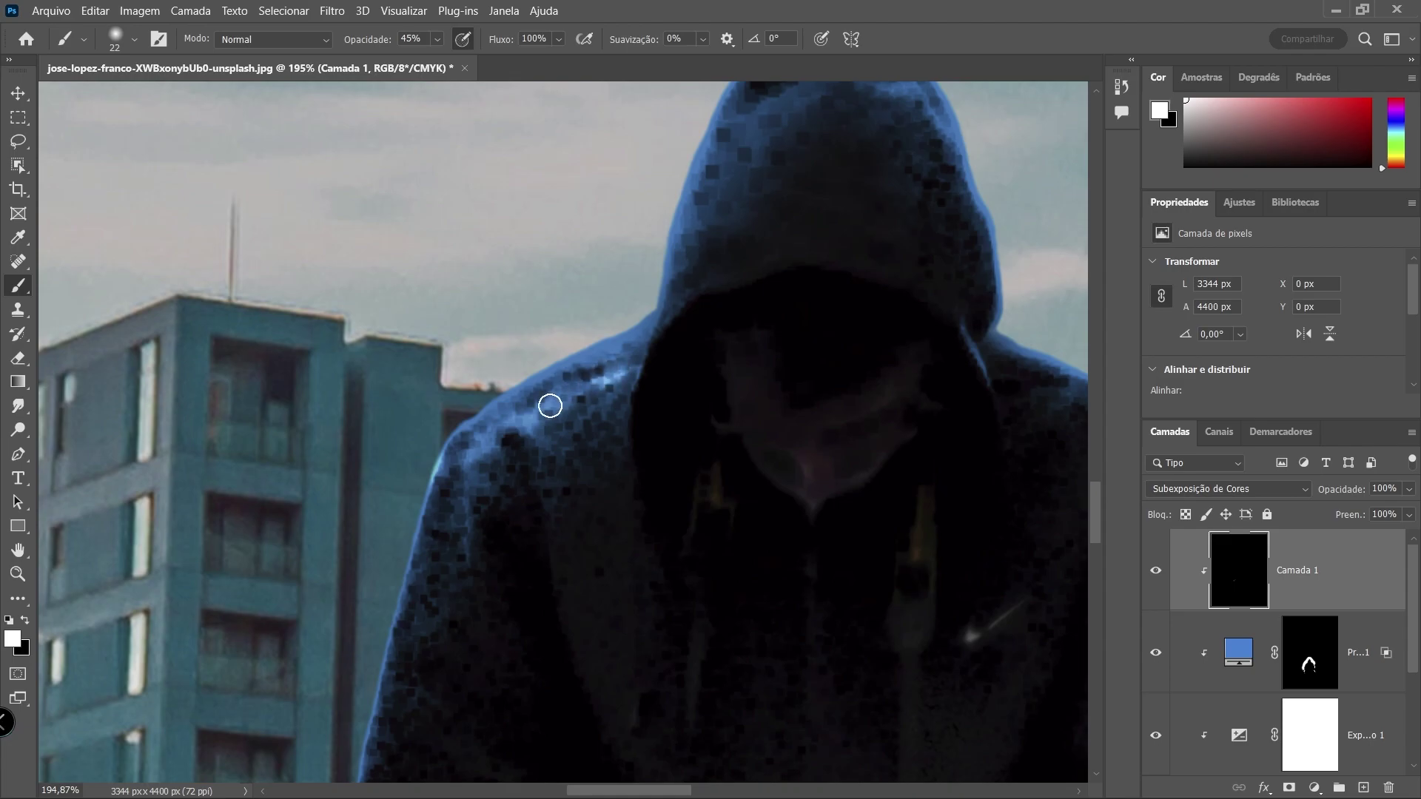
{"action": "left_click_drag", "start_coordinate": [548, 402], "coordinate": [428, 489]}
{"action": "key", "text": "ctrl+z"}
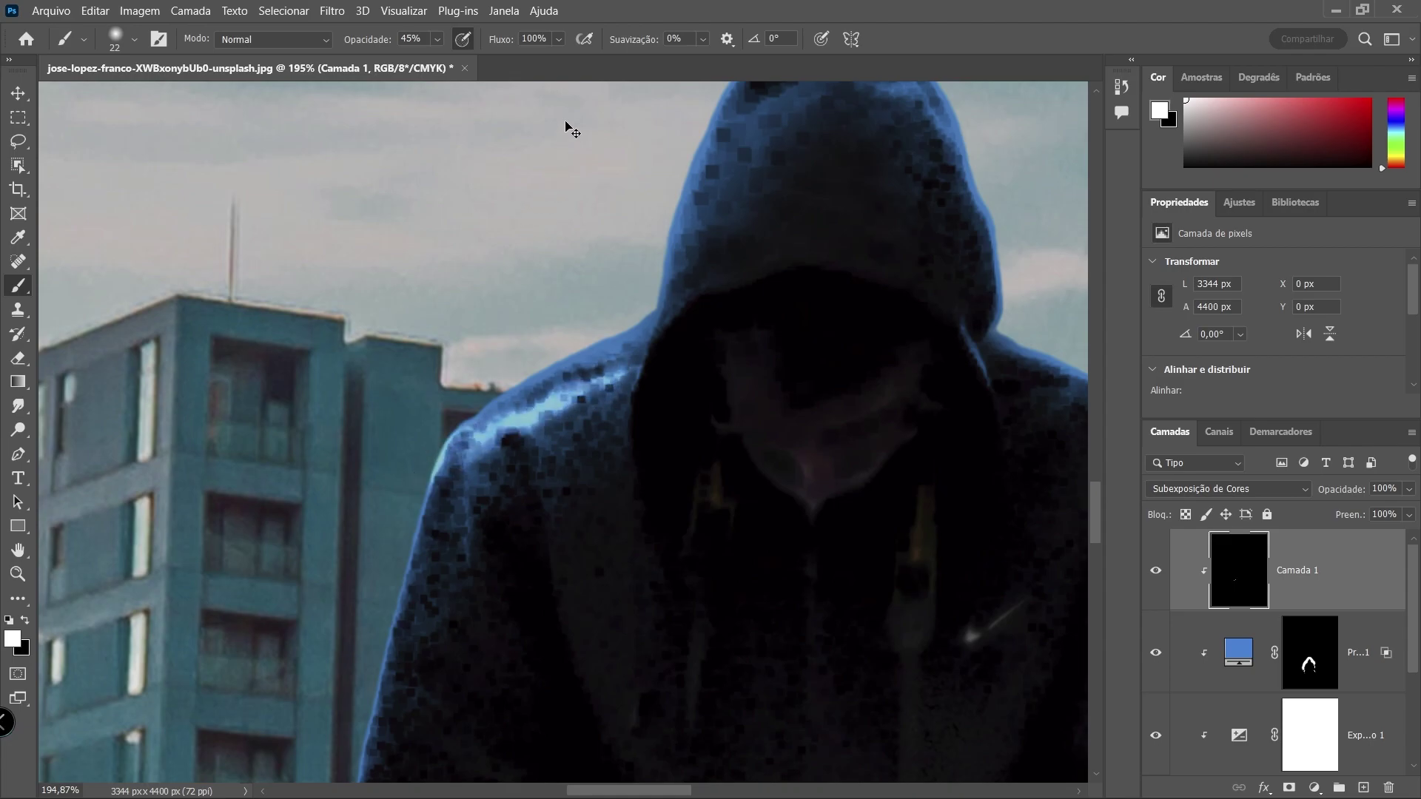
{"action": "key", "text": "ctrl+z"}
{"action": "mouse_move", "coordinate": [612, 368]}
{"action": "left_mouse_down"}
{"action": "mouse_move", "coordinate": [470, 422]}
{"action": "mouse_move", "coordinate": [661, 373]}
{"action": "mouse_move", "coordinate": [466, 374]}
{"action": "left_mouse_up"}
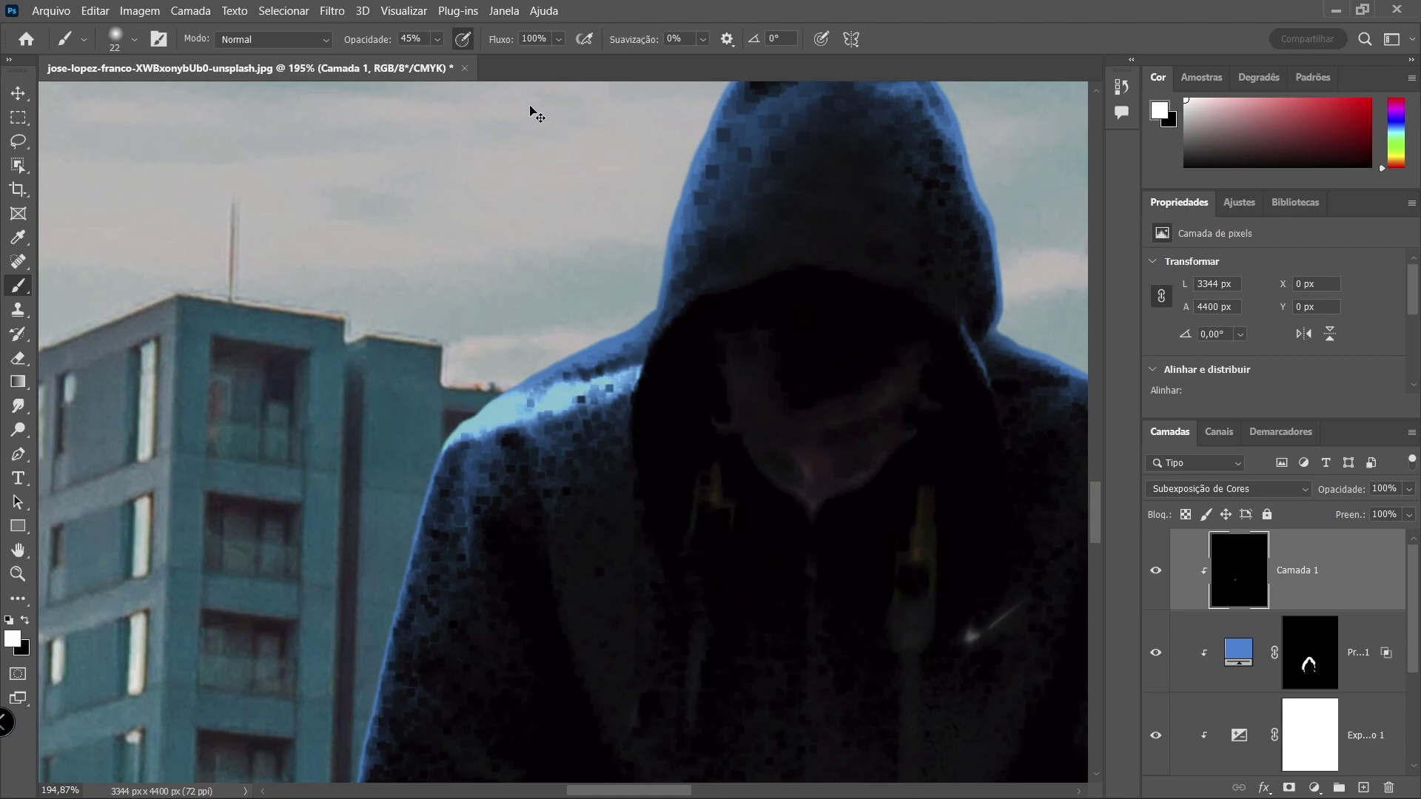
{"action": "key", "text": "ctrl+z"}
{"action": "left_click_drag", "start_coordinate": [501, 39], "coordinate": [458, 52]}
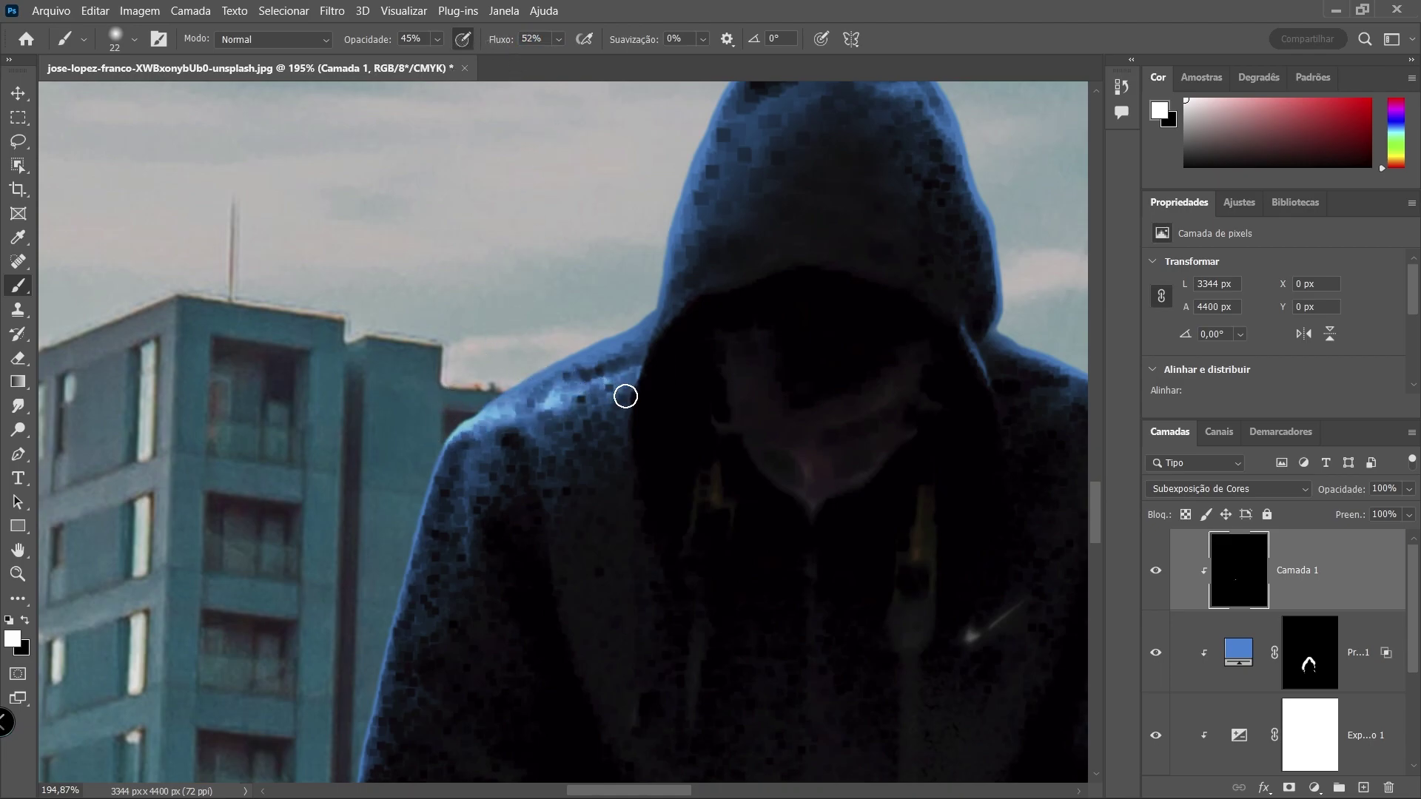
{"action": "left_click_drag", "start_coordinate": [625, 396], "coordinate": [415, 457]}
{"action": "left_click_drag", "start_coordinate": [618, 406], "coordinate": [374, 447]}
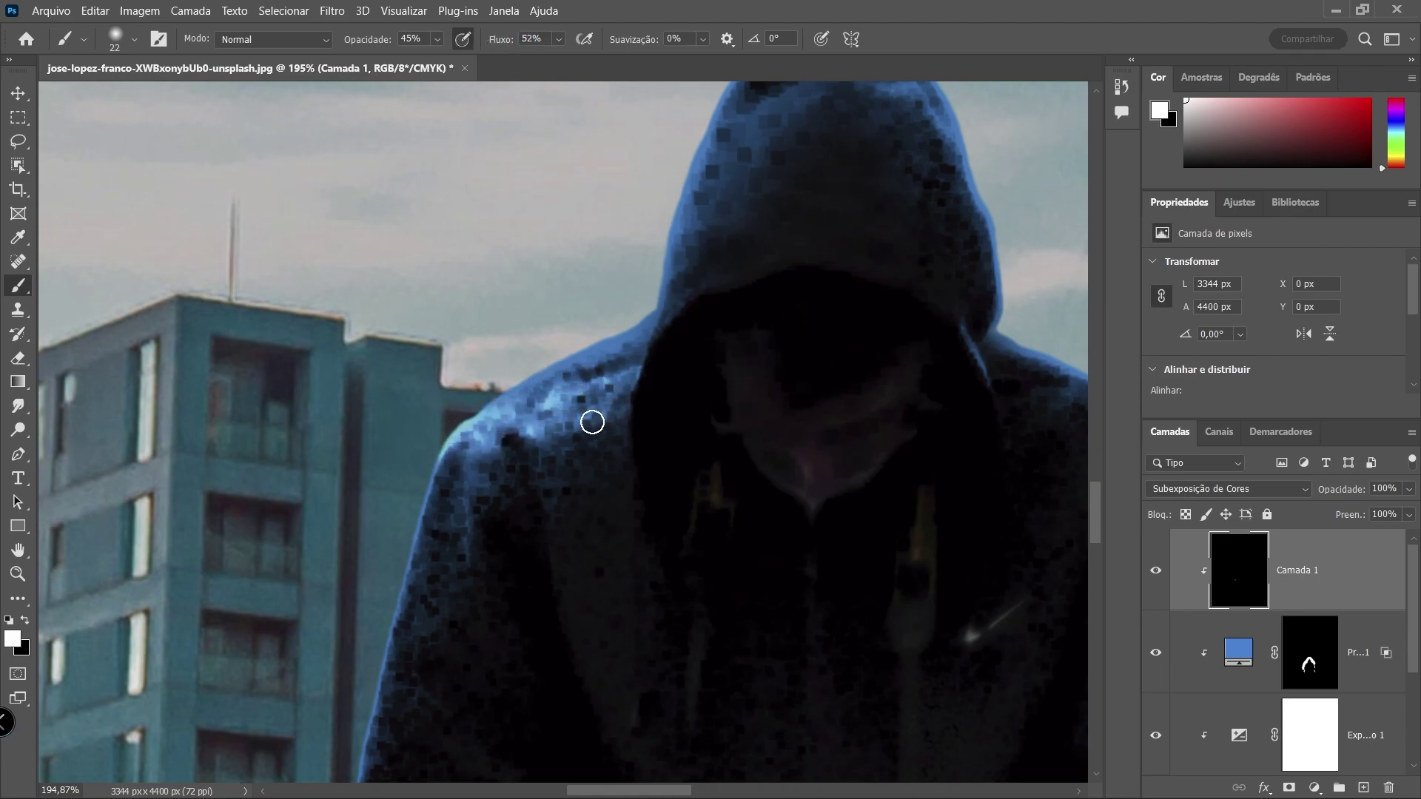
{"action": "mouse_move", "coordinate": [592, 421]}
{"action": "left_mouse_down"}
{"action": "mouse_move", "coordinate": [653, 424]}
{"action": "mouse_move", "coordinate": [441, 450]}
{"action": "mouse_move", "coordinate": [654, 400]}
{"action": "mouse_move", "coordinate": [433, 437]}
{"action": "mouse_move", "coordinate": [418, 414]}
{"action": "left_mouse_up"}
{"action": "key", "text": "ctrl+z"}
{"action": "key", "text": "ctrl+z"}
{"action": "key", "text": "ctrl+z"}
{"action": "key", "text": "ctrl+z"}
{"action": "key", "text": "ctrl+z"}
{"action": "key", "text": "ctrl+z"}
{"action": "key", "text": "ctrl+z"}
{"action": "key", "text": "ctrl+z"}
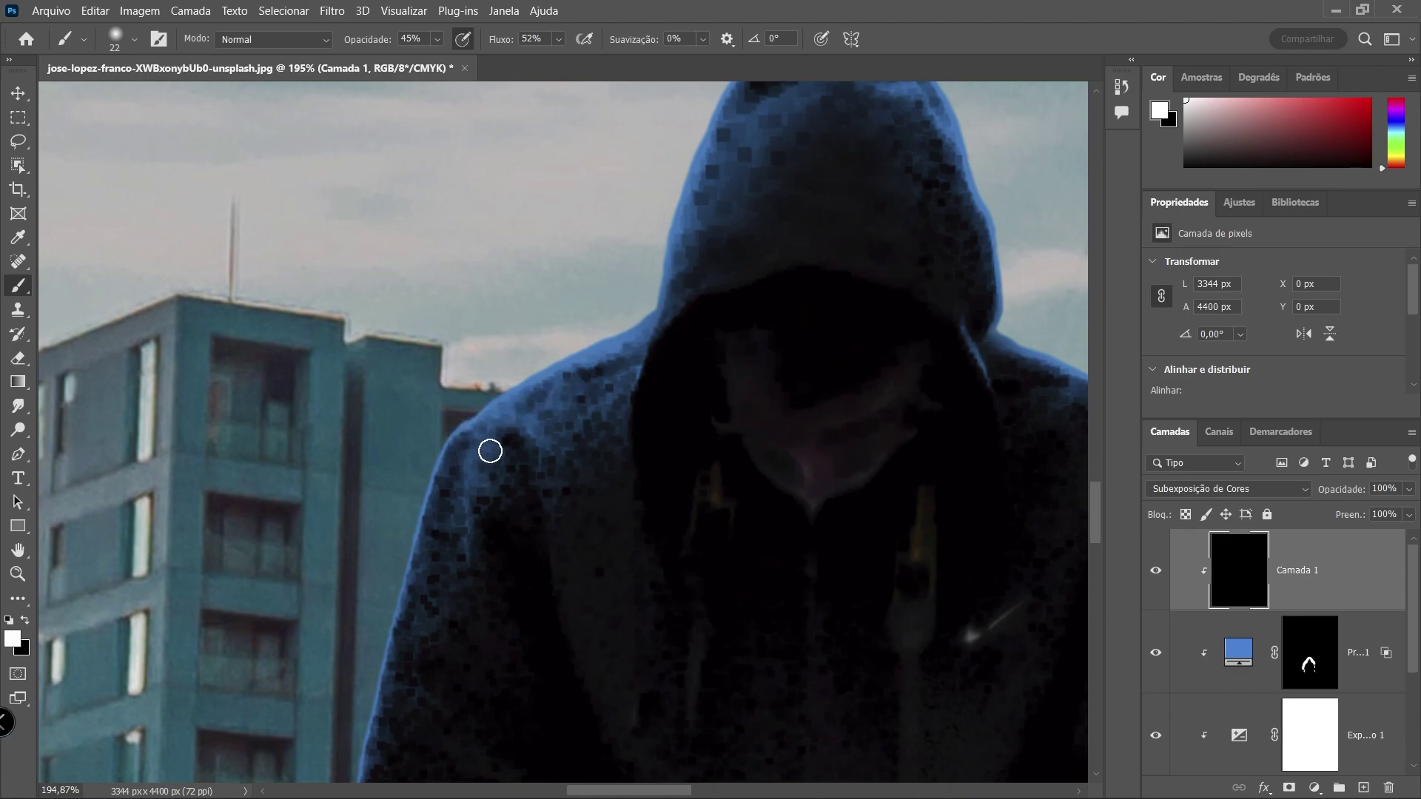
At 60% opacity, paint blue rim glow down the hood's left edge to the knee and leg
{"action": "scroll", "coordinate": [490, 450], "scroll_direction": "down", "scroll_amount": 3}
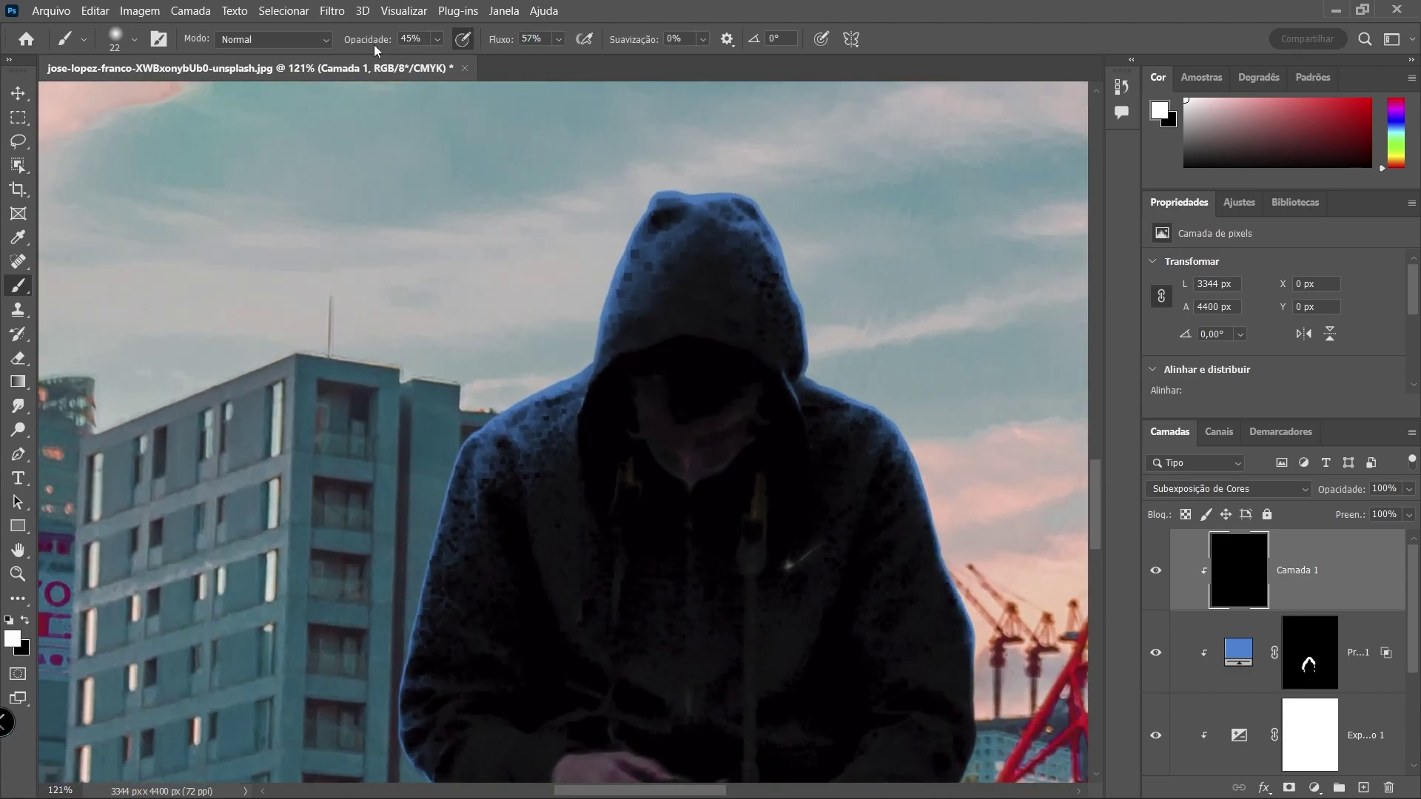
{"action": "key", "text": "6"}
{"action": "scroll", "coordinate": [587, 287], "scroll_direction": "up", "scroll_amount": 2}
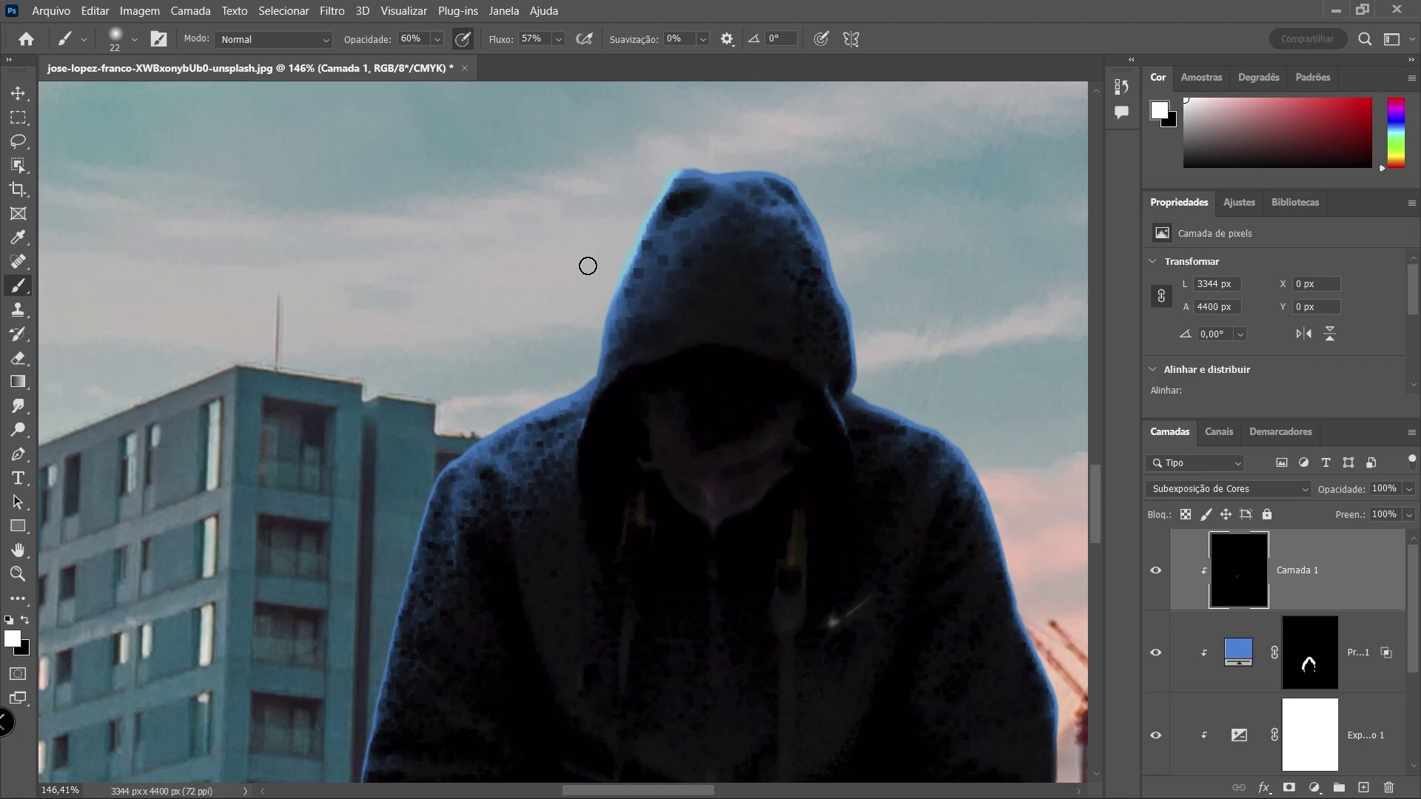
{"action": "mouse_move", "coordinate": [704, 201]}
{"action": "left_mouse_down"}
{"action": "mouse_move", "coordinate": [625, 302]}
{"action": "mouse_move", "coordinate": [612, 340]}
{"action": "mouse_move", "coordinate": [625, 351]}
{"action": "mouse_move", "coordinate": [596, 390]}
{"action": "mouse_move", "coordinate": [473, 453]}
{"action": "mouse_move", "coordinate": [400, 689]}
{"action": "mouse_move", "coordinate": [443, 551]}
{"action": "left_mouse_up"}
{"action": "left_click_drag", "start_coordinate": [606, 569], "coordinate": [812, 261]}
{"action": "mouse_move", "coordinate": [586, 542]}
{"action": "left_mouse_down"}
{"action": "mouse_move", "coordinate": [621, 628]}
{"action": "mouse_move", "coordinate": [660, 636]}
{"action": "mouse_move", "coordinate": [634, 681]}
{"action": "mouse_move", "coordinate": [765, 393]}
{"action": "left_mouse_up"}
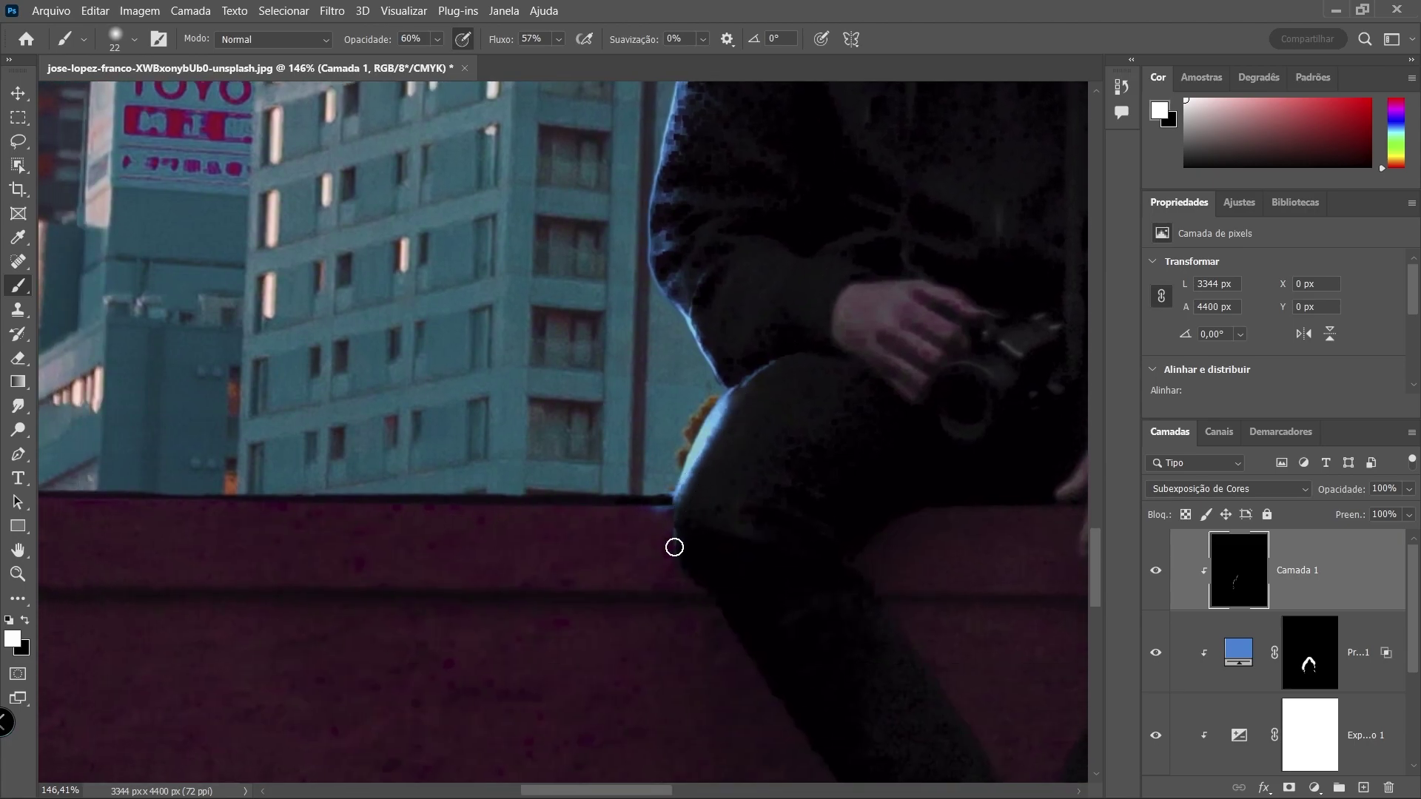
{"action": "left_click_drag", "start_coordinate": [674, 547], "coordinate": [718, 609]}
Paint and strengthen the blue rim glow along the hood's right edge
{"action": "scroll", "coordinate": [815, 575], "scroll_direction": "up", "scroll_amount": 5}
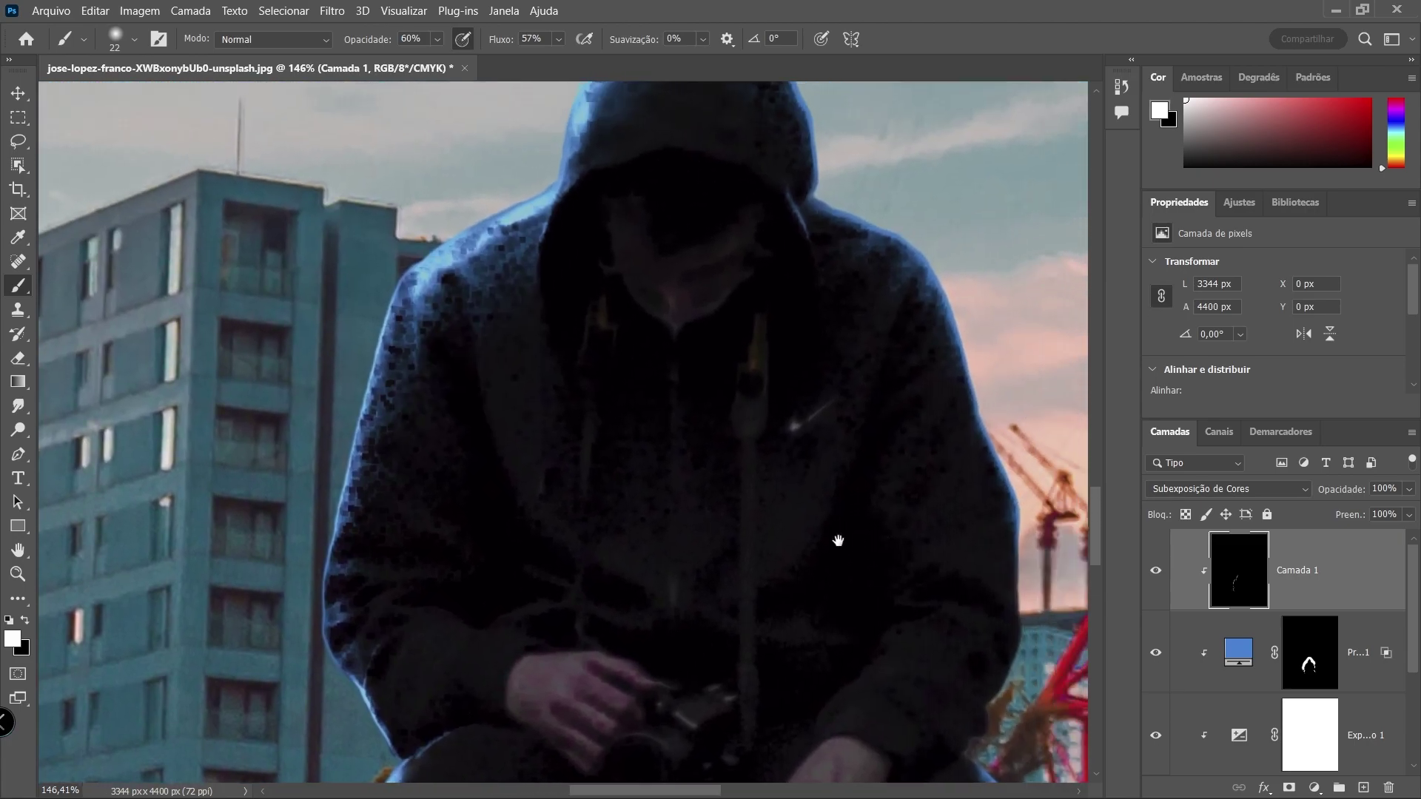
{"action": "scroll", "coordinate": [835, 546], "scroll_direction": "right", "scroll_amount": 8}
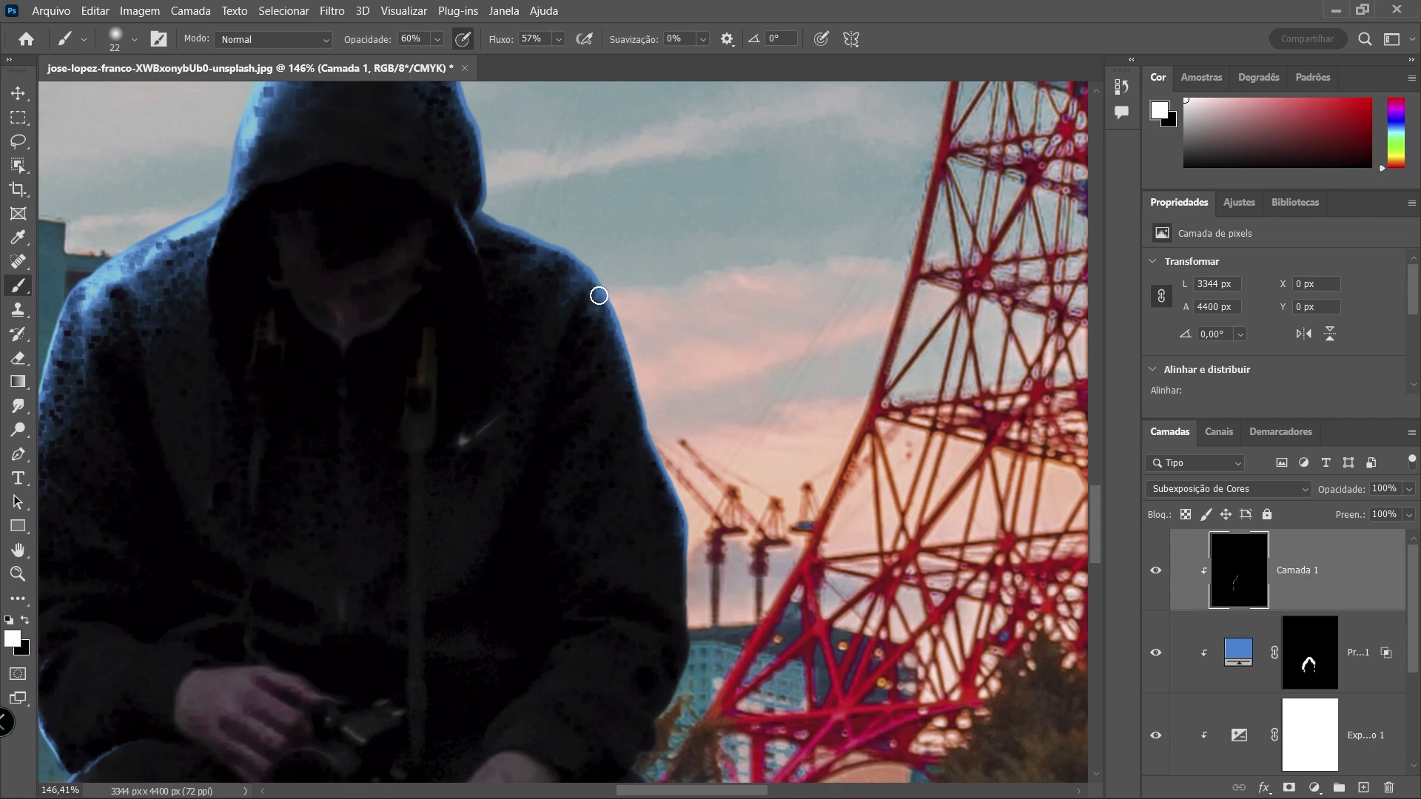
{"action": "mouse_move", "coordinate": [599, 295]}
{"action": "left_mouse_down"}
{"action": "mouse_move", "coordinate": [698, 563]}
{"action": "mouse_move", "coordinate": [658, 712]}
{"action": "left_mouse_up"}
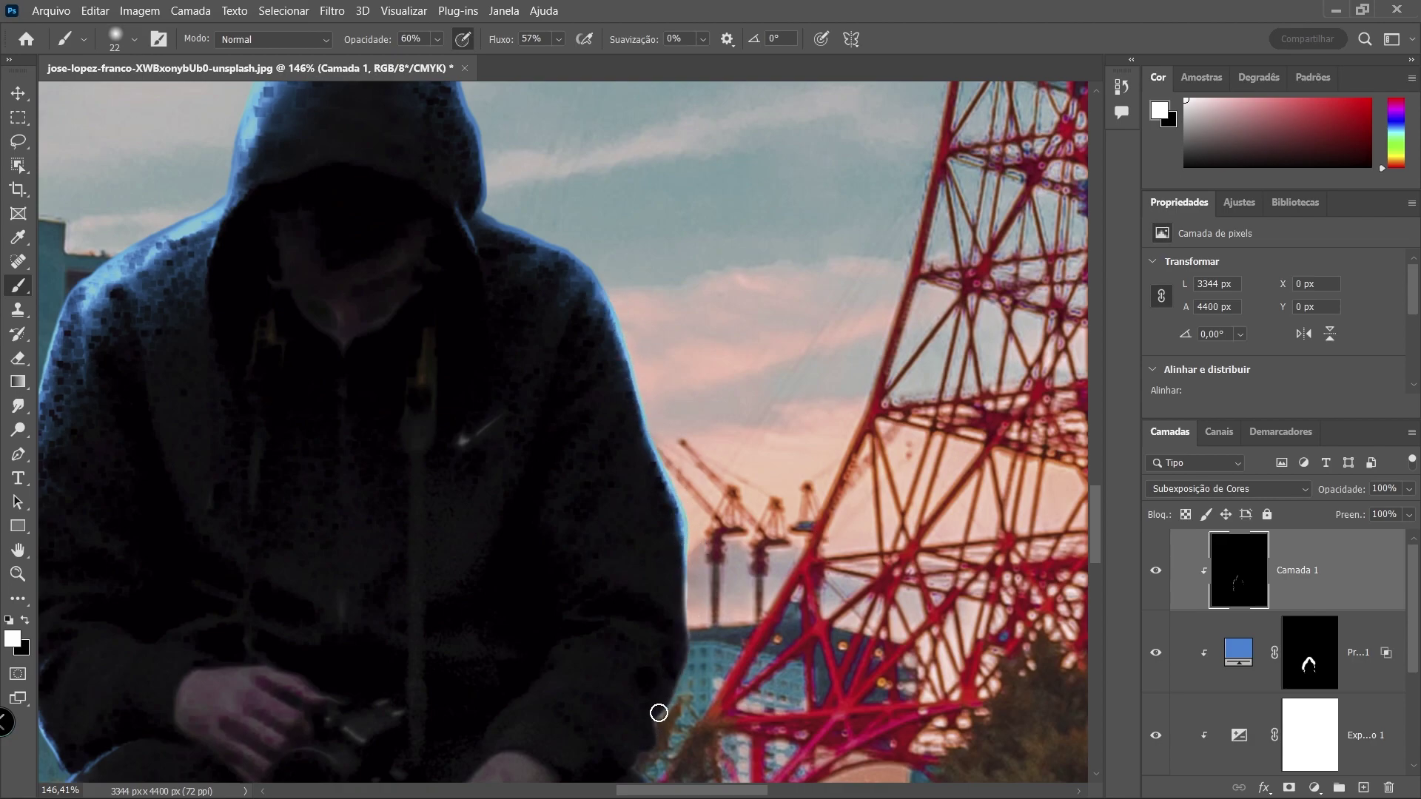
{"action": "mouse_move", "coordinate": [618, 322]}
{"action": "left_mouse_down"}
{"action": "mouse_move", "coordinate": [481, 190]}
{"action": "mouse_move", "coordinate": [634, 279]}
{"action": "mouse_move", "coordinate": [676, 371]}
{"action": "left_mouse_up"}
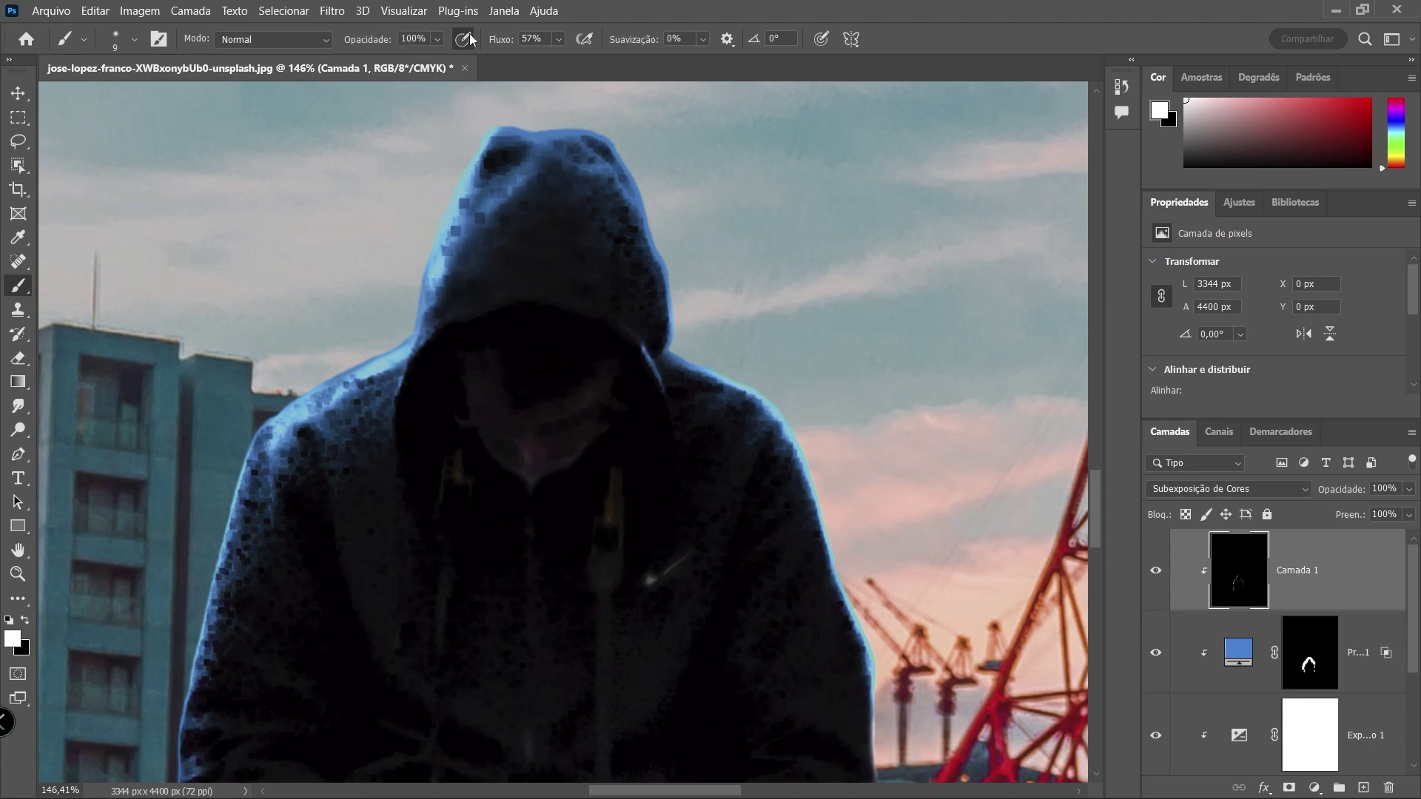
At 100% flow, paint white rim light around the hood opening's inner edges
{"action": "left_click_drag", "start_coordinate": [506, 39], "coordinate": [537, 57]}
{"action": "left_click_drag", "start_coordinate": [623, 325], "coordinate": [659, 380]}
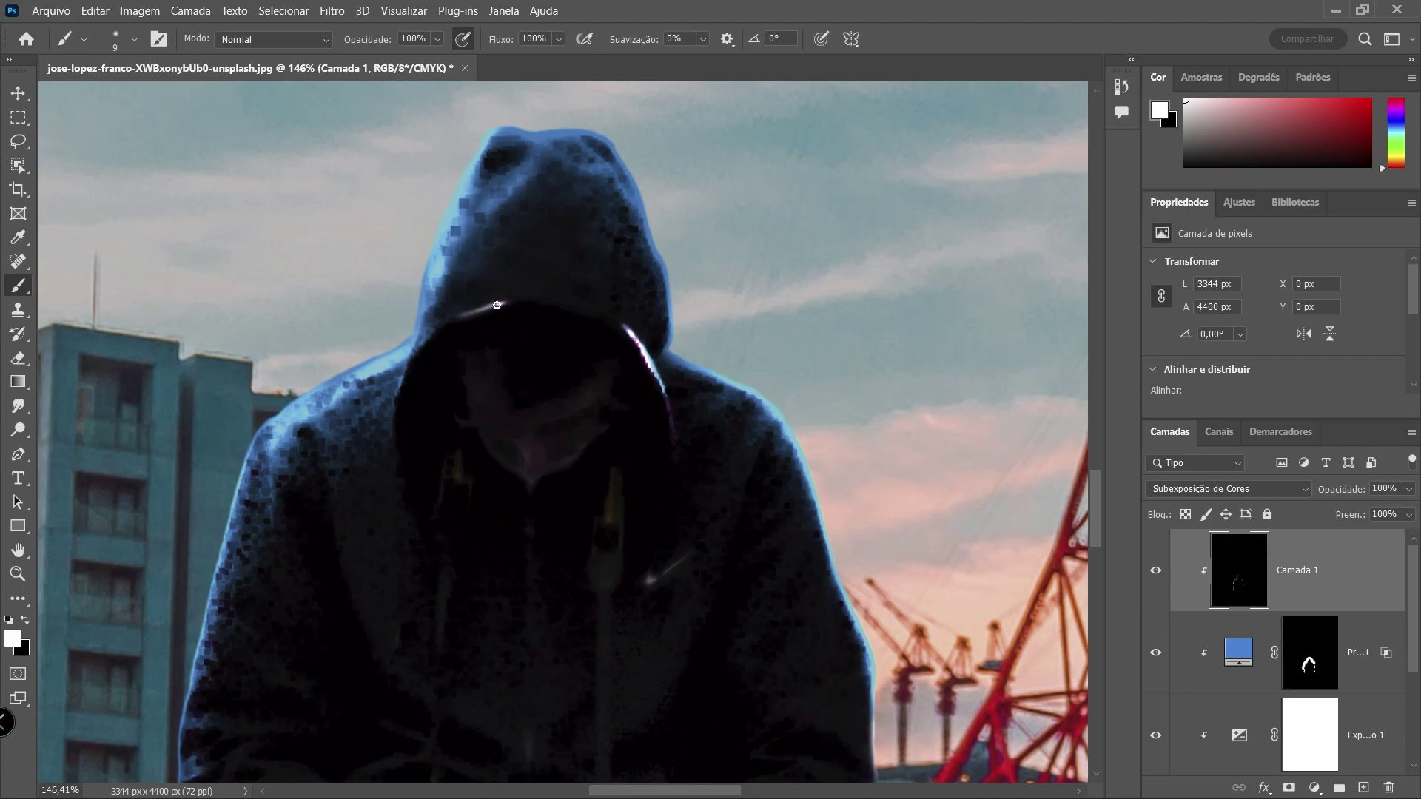
{"action": "left_click_drag", "start_coordinate": [497, 305], "coordinate": [433, 333]}
{"action": "left_click_drag", "start_coordinate": [433, 337], "coordinate": [402, 391]}
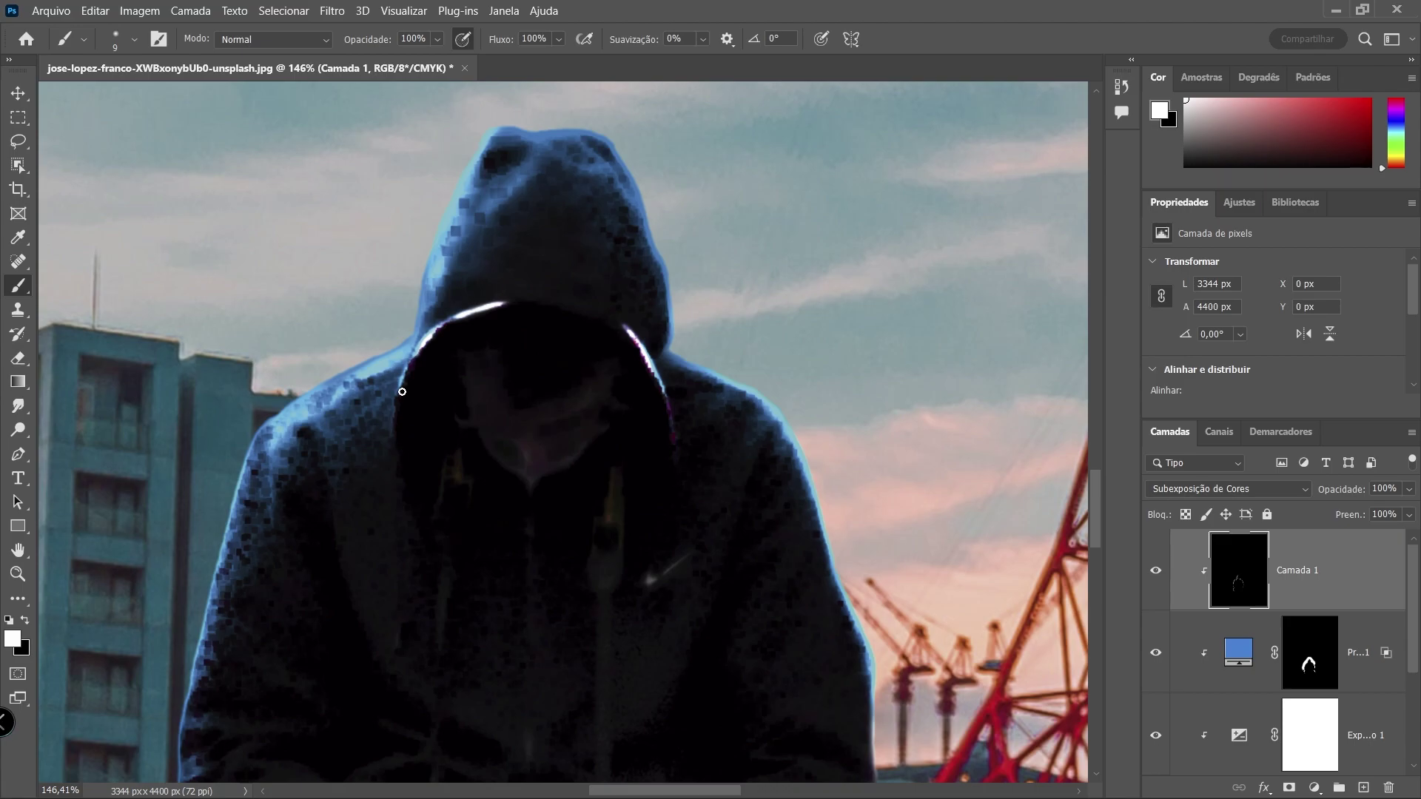
{"action": "key", "text": "ctrl+z"}
{"action": "key", "text": "ctrl+z"}
{"action": "key", "text": "ctrl+z"}
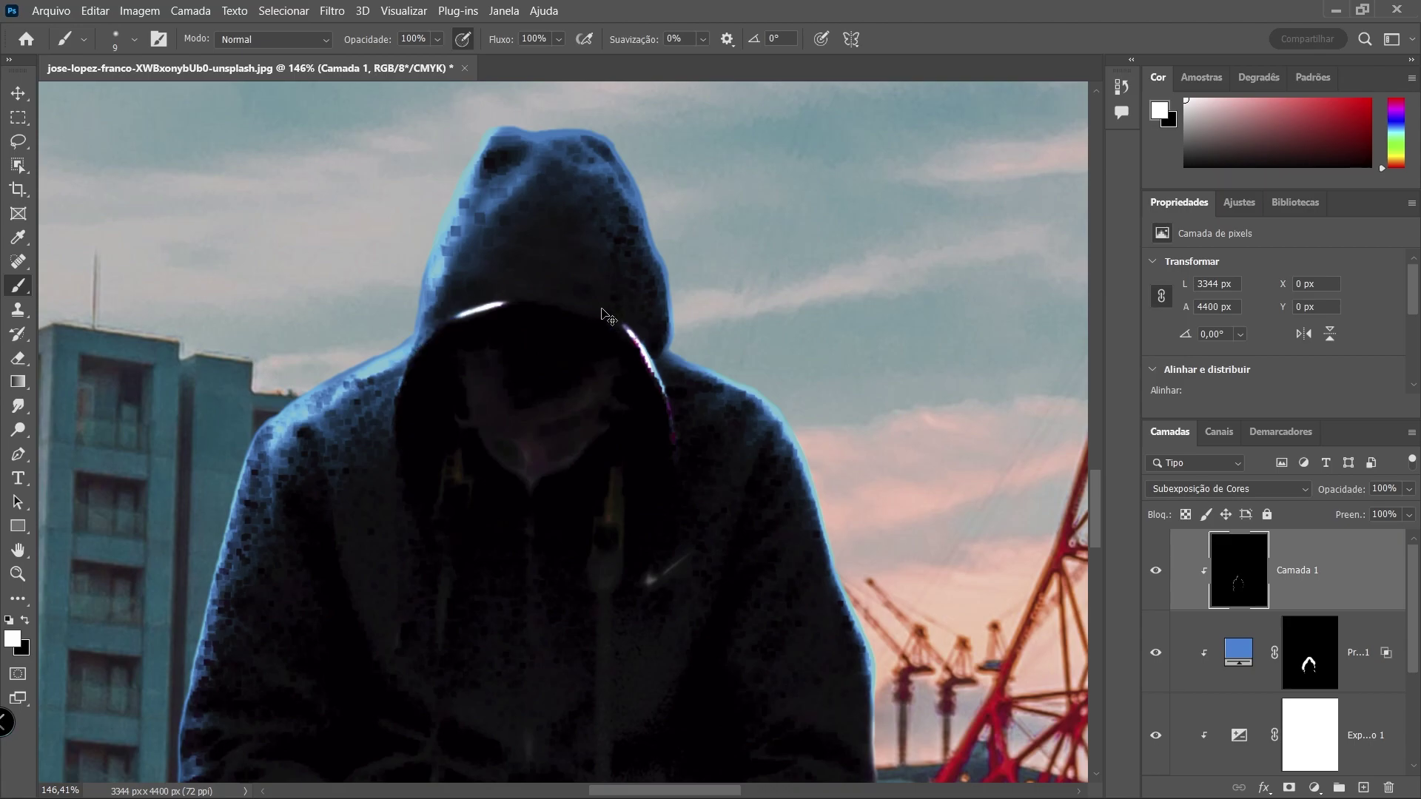
{"action": "key", "text": "ctrl+z"}
{"action": "key", "text": "ctrl+z"}
{"action": "mouse_move", "coordinate": [503, 299]}
{"action": "left_mouse_down"}
{"action": "mouse_move", "coordinate": [438, 333]}
{"action": "mouse_move", "coordinate": [400, 387]}
{"action": "left_mouse_up"}
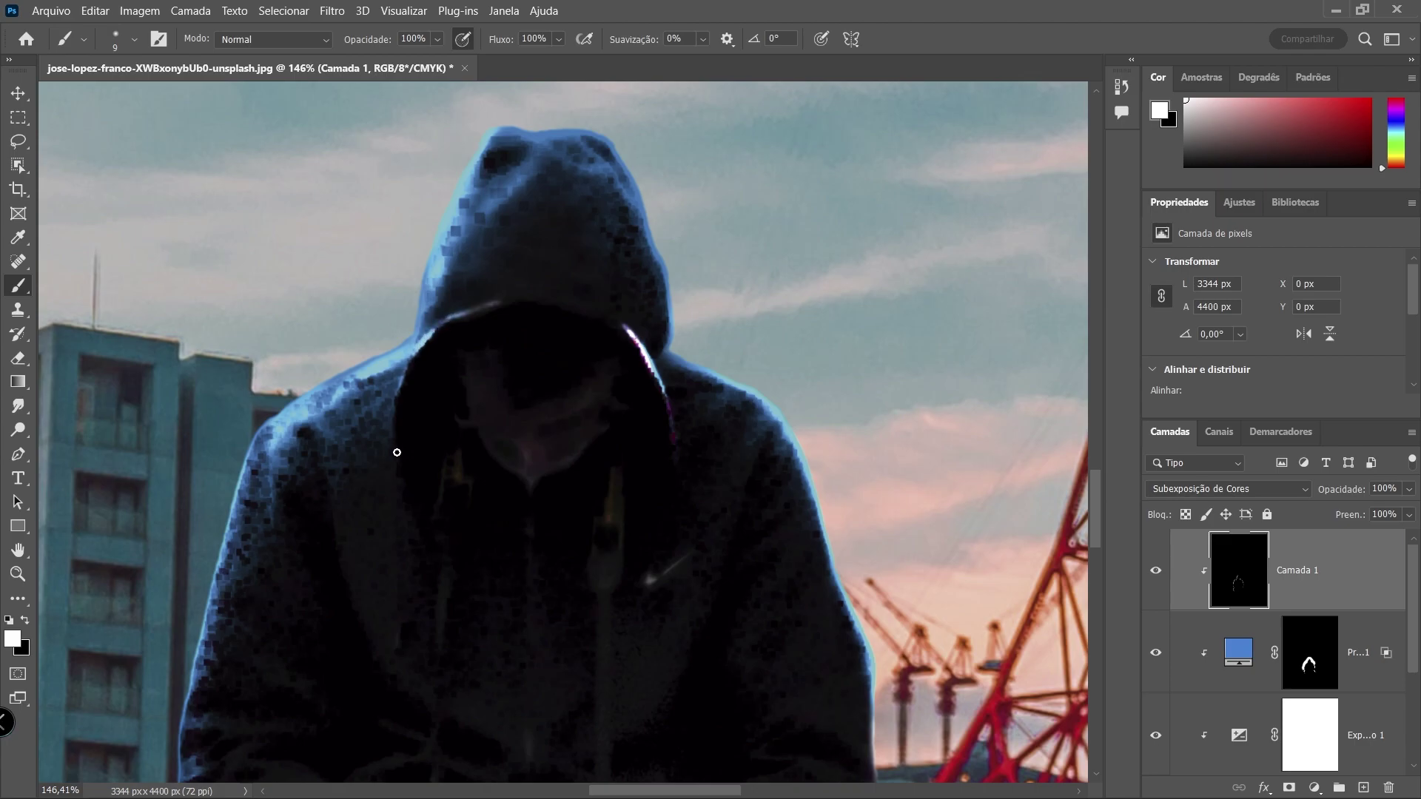
{"action": "scroll", "coordinate": [827, 487], "scroll_direction": "down", "scroll_amount": 5}
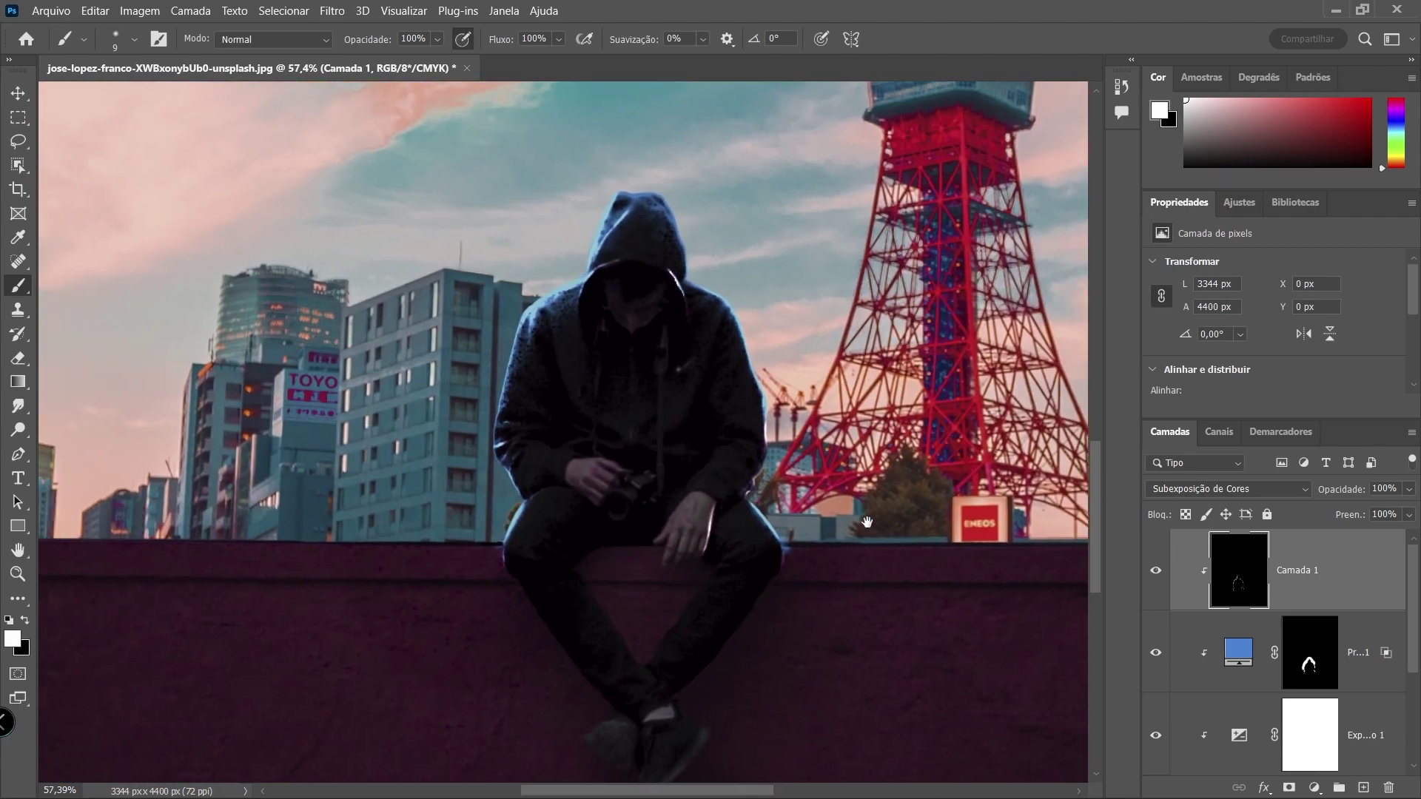
{"action": "scroll", "coordinate": [740, 452], "scroll_direction": "up", "scroll_amount": 2}
{"action": "scroll", "coordinate": [614, 399], "scroll_direction": "up", "scroll_amount": 2}
{"action": "scroll", "coordinate": [506, 358], "scroll_direction": "up", "scroll_amount": 2}
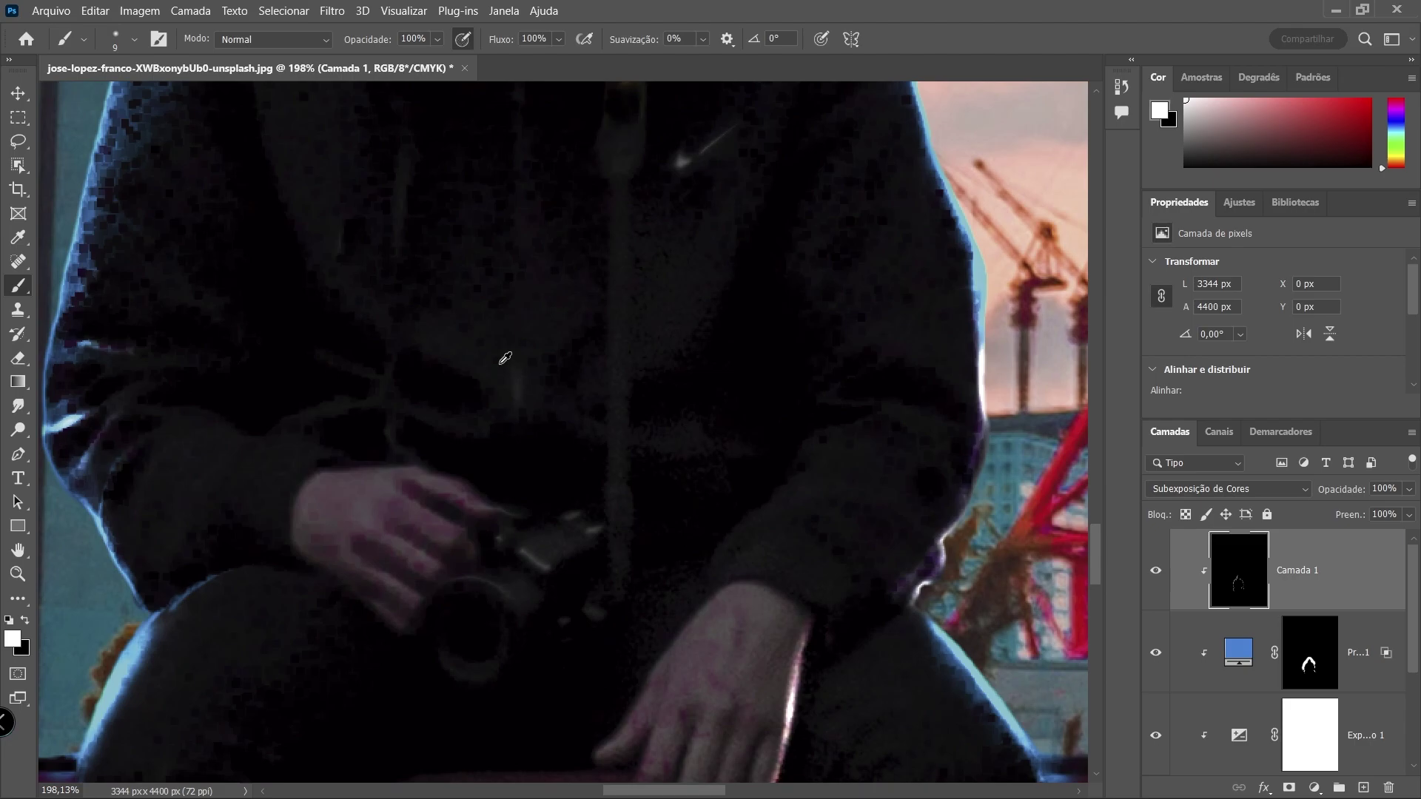
Paint the hand's left-edge highlight, then redo it with the brush enlarged to 17
{"action": "left_click_drag", "start_coordinate": [298, 545], "coordinate": [338, 572]}
{"action": "key", "text": "ctrl+z"}
{"action": "key", "text": "ctrl+z"}
{"action": "left_click_drag", "start_coordinate": [398, 489], "coordinate": [392, 492]}
{"action": "mouse_move", "coordinate": [296, 513]}
{"action": "left_mouse_down"}
{"action": "mouse_move", "coordinate": [346, 580]}
{"action": "mouse_move", "coordinate": [344, 478]}
{"action": "mouse_move", "coordinate": [489, 461]}
{"action": "left_mouse_up"}
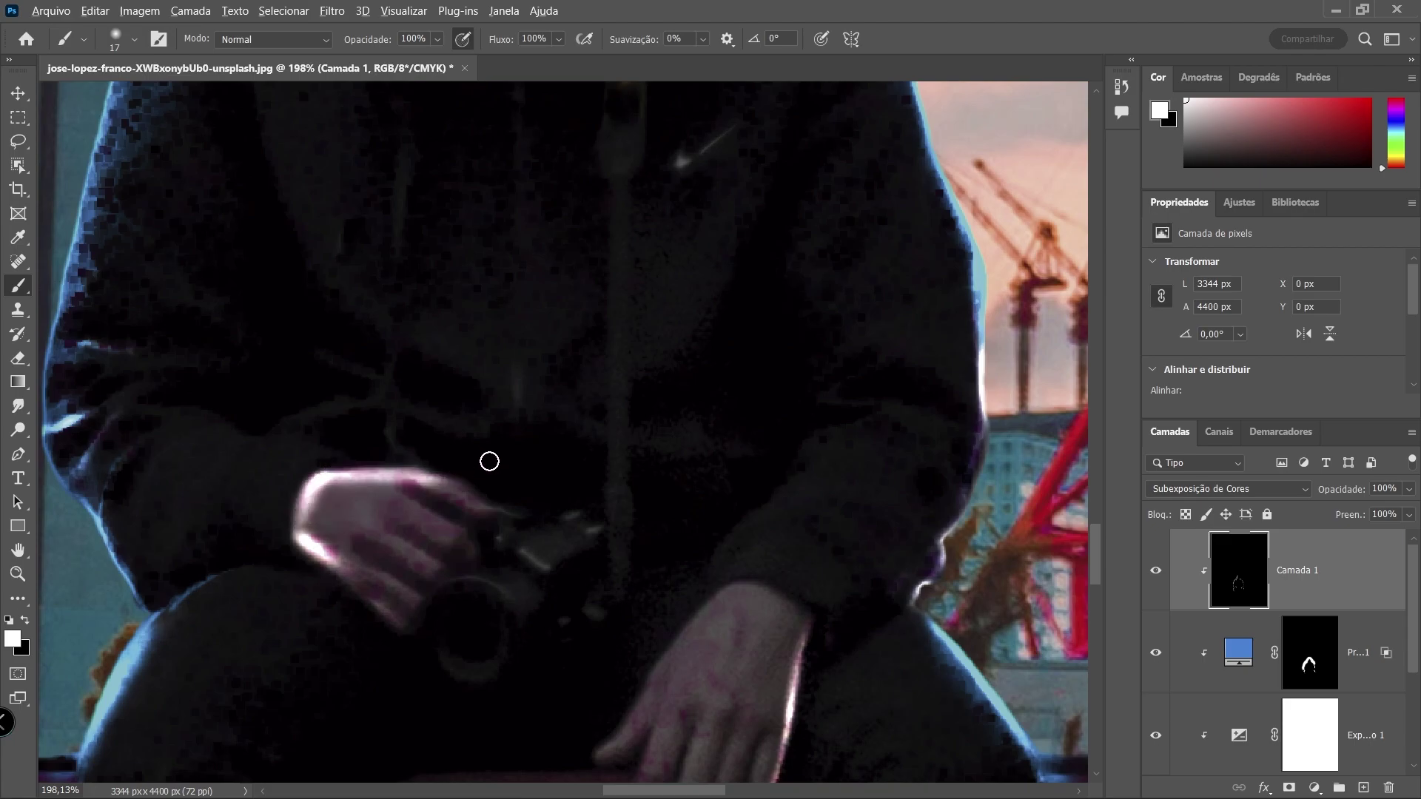
{"action": "scroll", "coordinate": [511, 518], "scroll_direction": "down", "scroll_amount": 5}
{"action": "scroll", "coordinate": [545, 548], "scroll_direction": "up", "scroll_amount": 2}
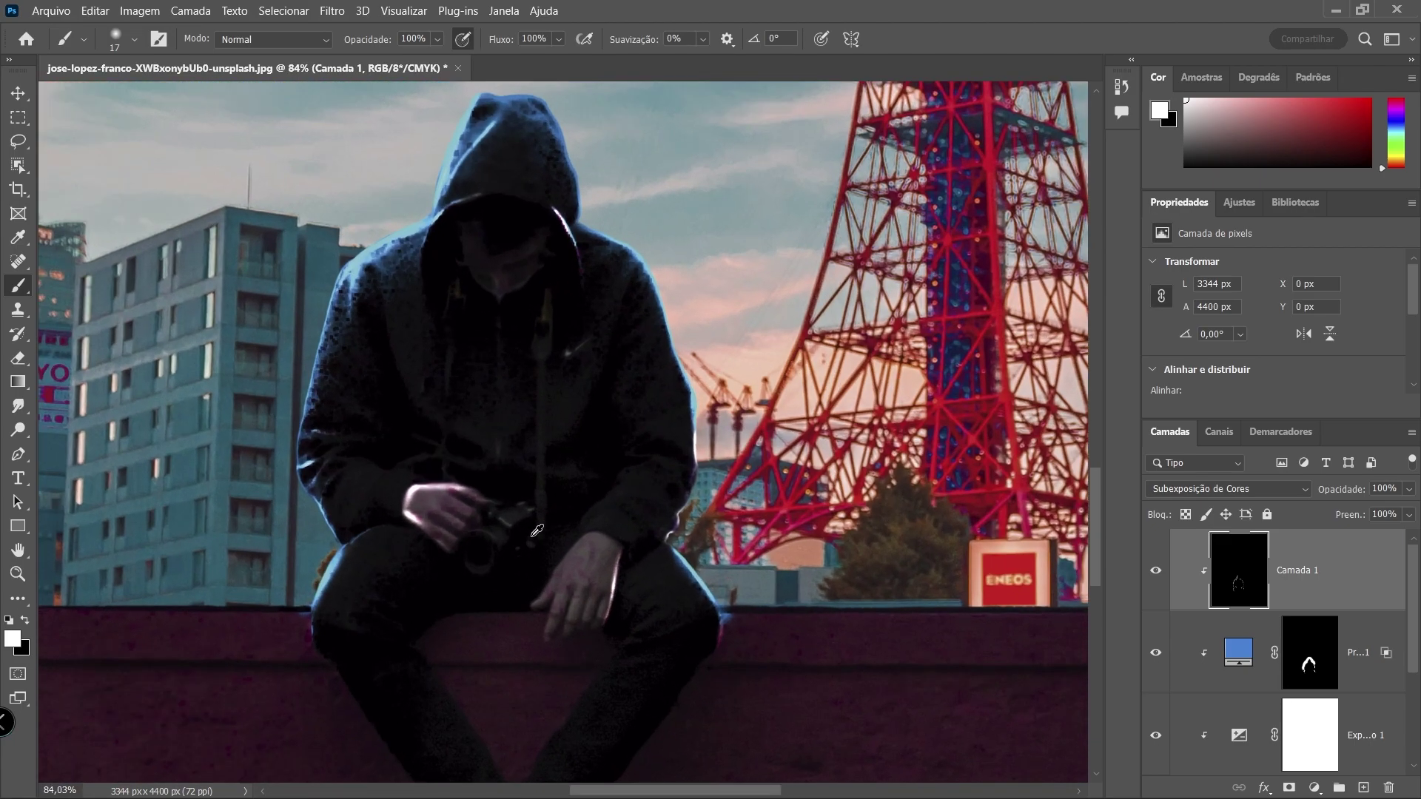
{"action": "scroll", "coordinate": [518, 525], "scroll_direction": "up", "scroll_amount": 2}
{"action": "scroll", "coordinate": [481, 503], "scroll_direction": "up", "scroll_amount": 3}
Switch to black, enlarge the brush to 32 over the hand highlight, and zoom out to review
{"action": "key", "text": "x"}
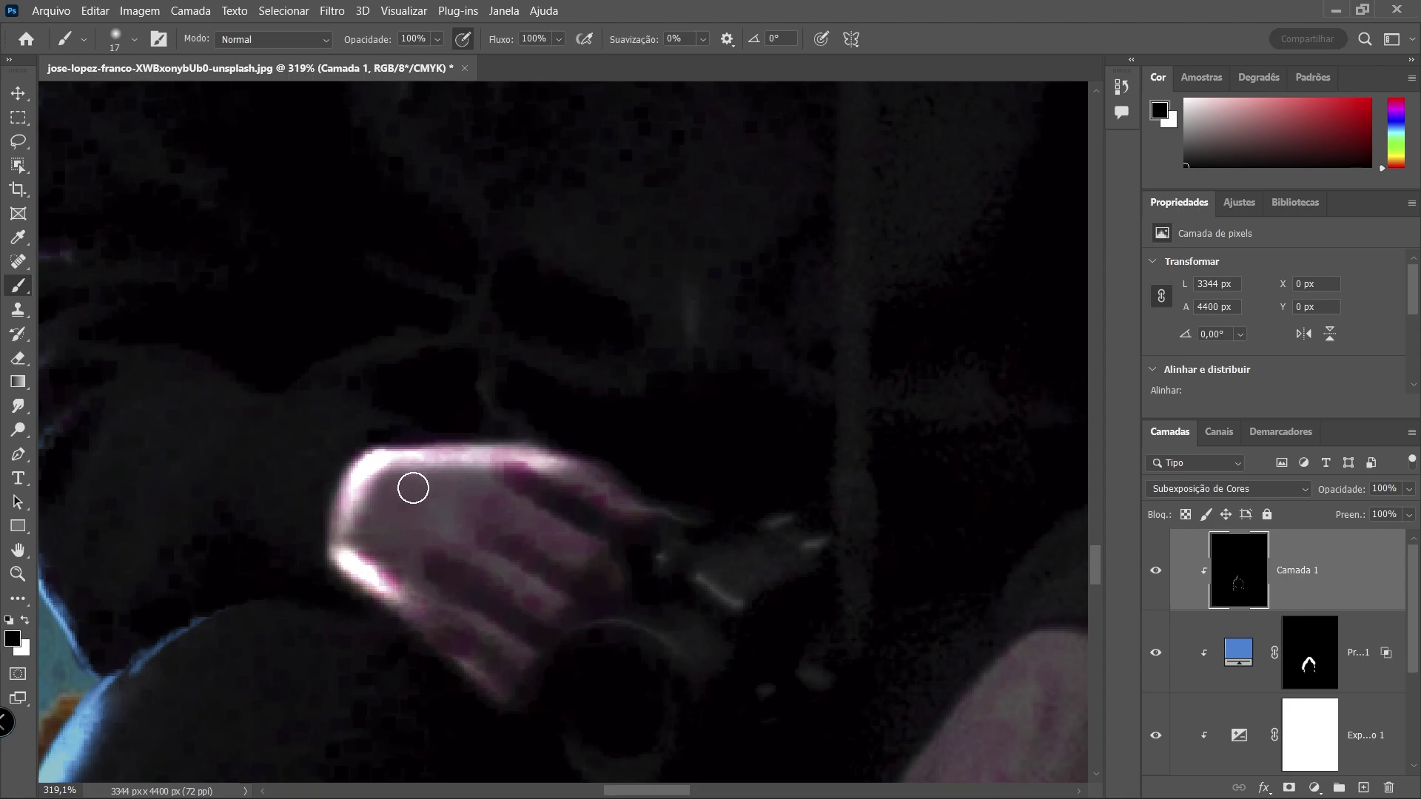
{"action": "mouse_move", "coordinate": [412, 488]}
{"action": "left_mouse_down"}
{"action": "mouse_move", "coordinate": [460, 482]}
{"action": "mouse_move", "coordinate": [393, 481]}
{"action": "mouse_move", "coordinate": [380, 526]}
{"action": "mouse_move", "coordinate": [397, 559]}
{"action": "mouse_move", "coordinate": [339, 562]}
{"action": "left_mouse_up"}
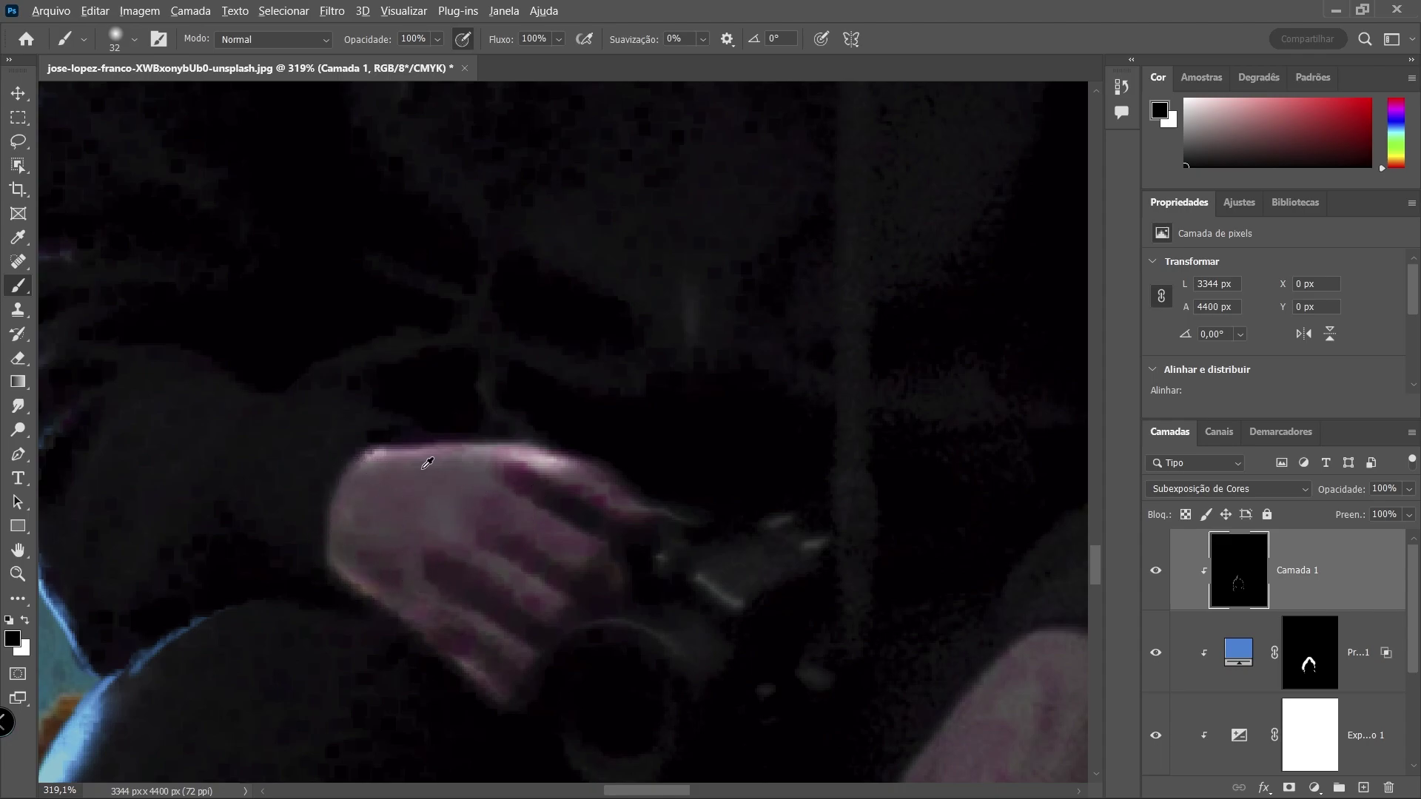
{"action": "scroll", "coordinate": [422, 501], "scroll_direction": "down", "scroll_amount": 5}
{"action": "scroll", "coordinate": [423, 501], "scroll_direction": "down", "scroll_amount": 2}
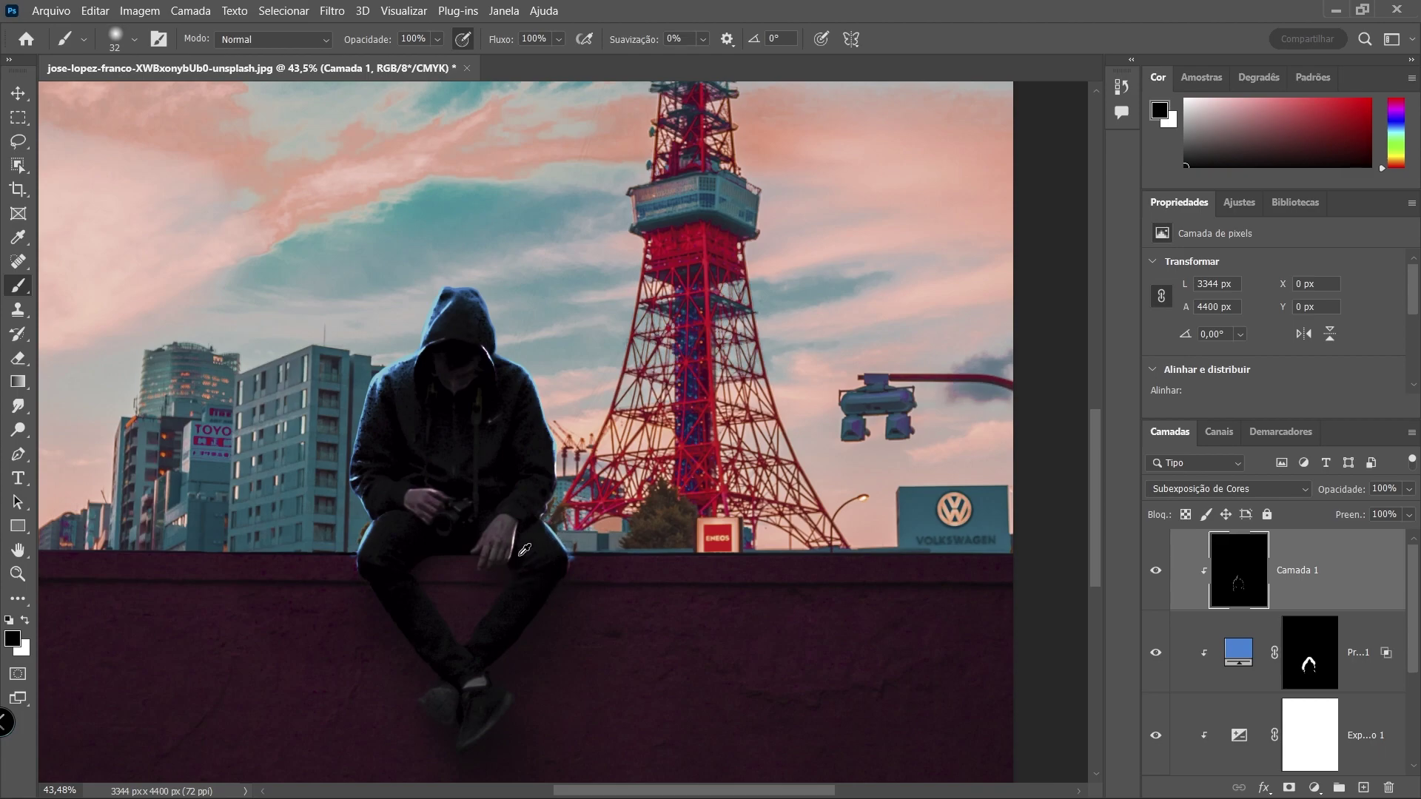
{"action": "scroll", "coordinate": [549, 561], "scroll_direction": "down", "scroll_amount": 1}
{"action": "scroll", "coordinate": [415, 644], "scroll_direction": "down", "scroll_amount": 2}
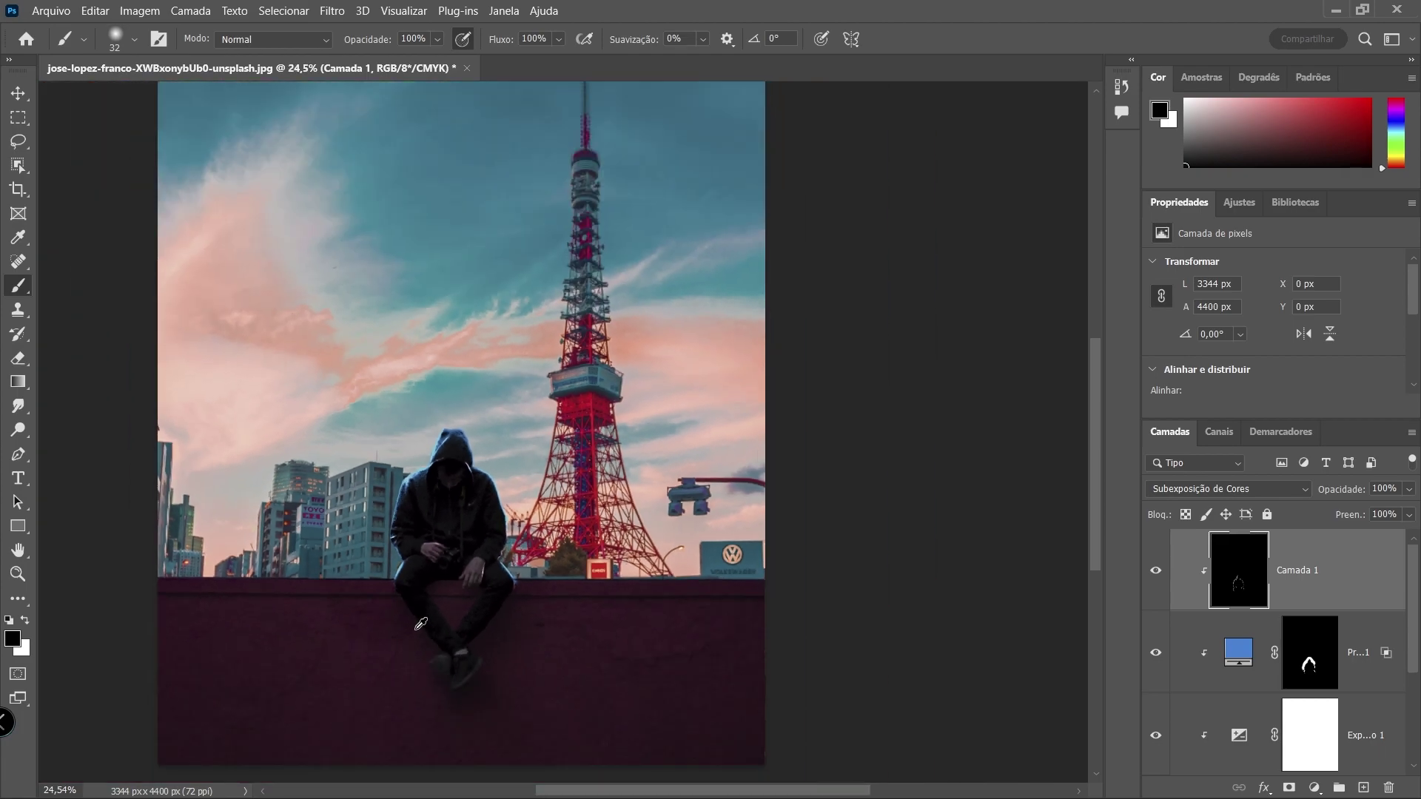
{"action": "scroll", "coordinate": [407, 636], "scroll_direction": "up", "scroll_amount": 1}
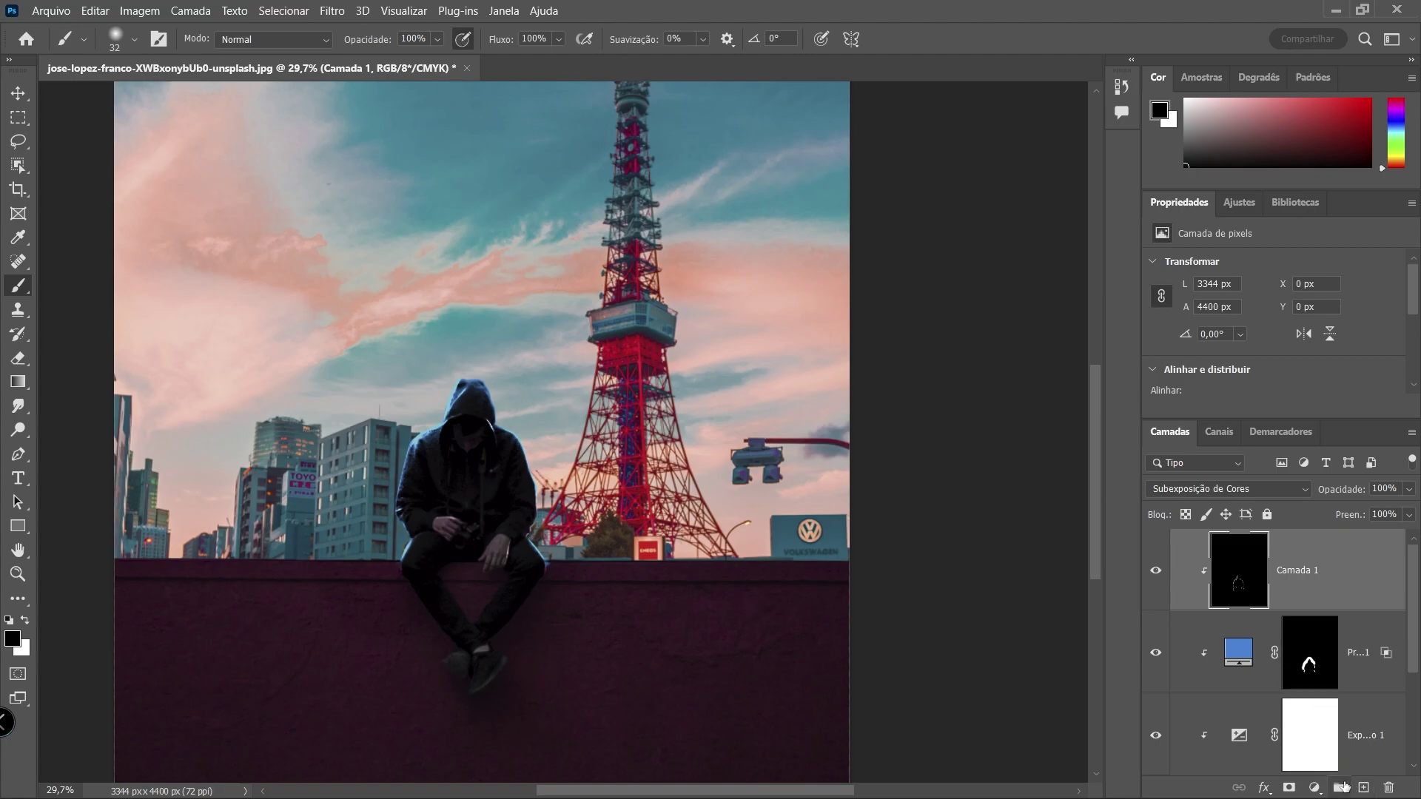
Add a Color Balance adjustment layer clipped to the hooded man's layer
{"action": "left_click", "coordinate": [1315, 788]}
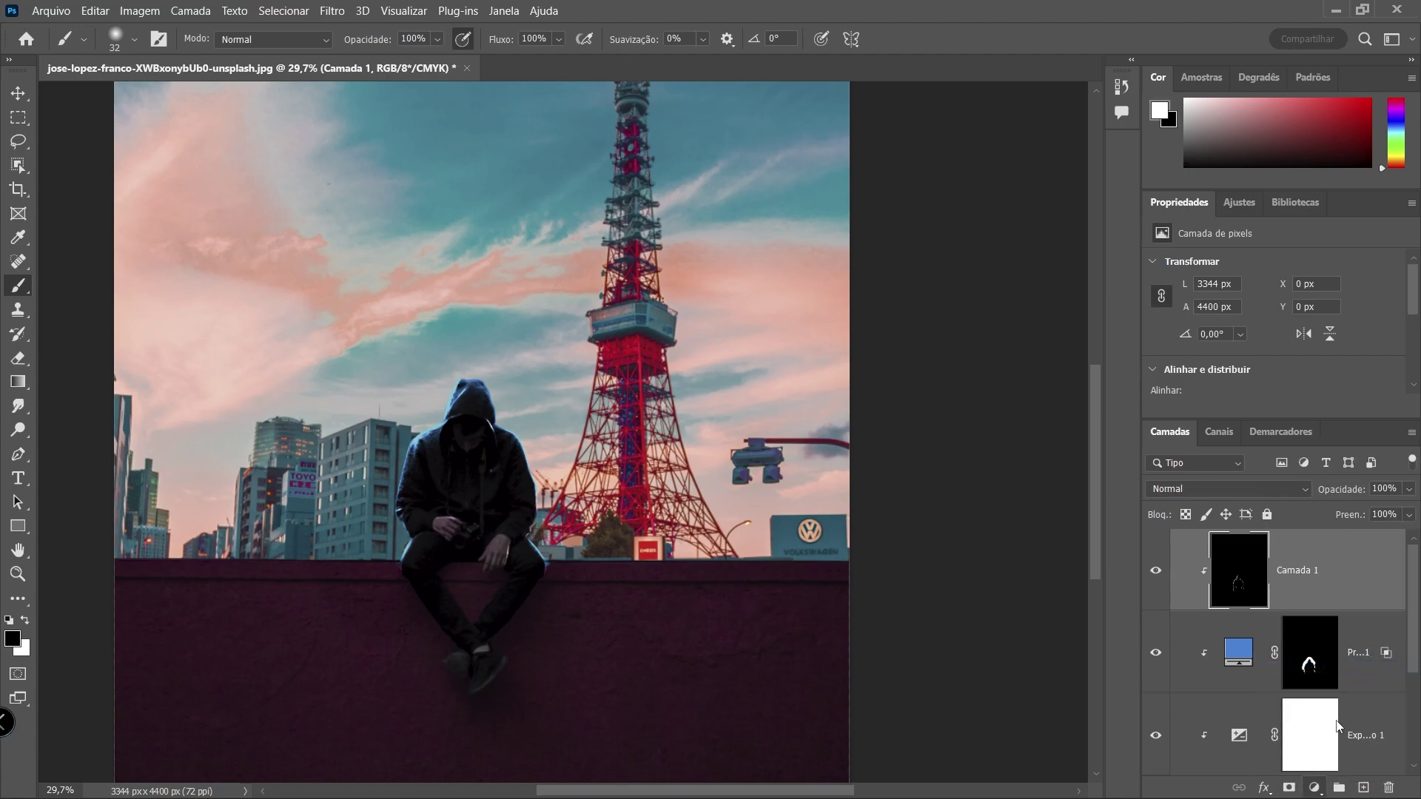
{"action": "key", "text": "alt+shift+d"}
{"action": "scroll", "coordinate": [1336, 597], "scroll_direction": "up", "scroll_amount": 2}
{"action": "scroll", "coordinate": [1300, 704], "scroll_direction": "down", "scroll_amount": 2}
{"action": "left_click", "coordinate": [1315, 788]}
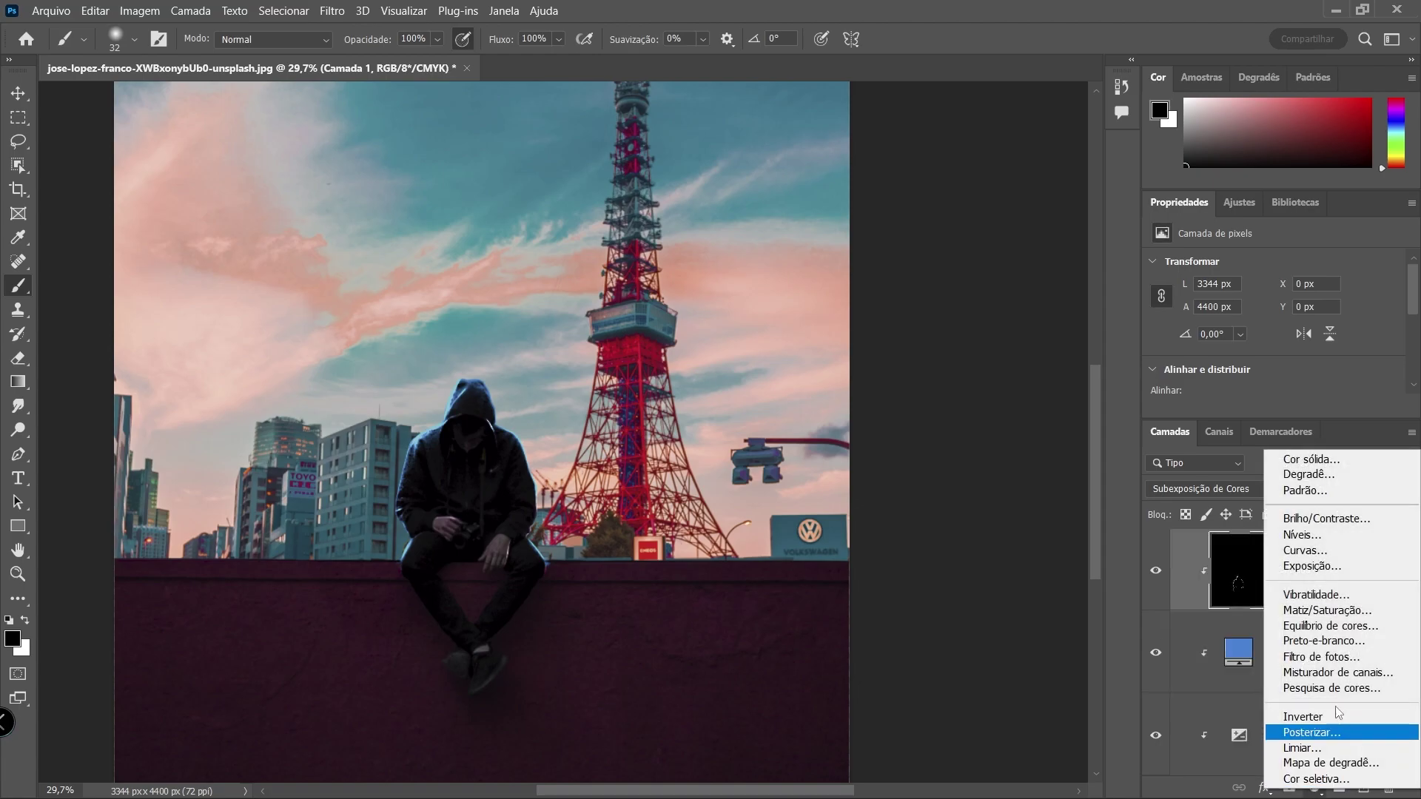
{"action": "left_click", "coordinate": [1354, 626]}
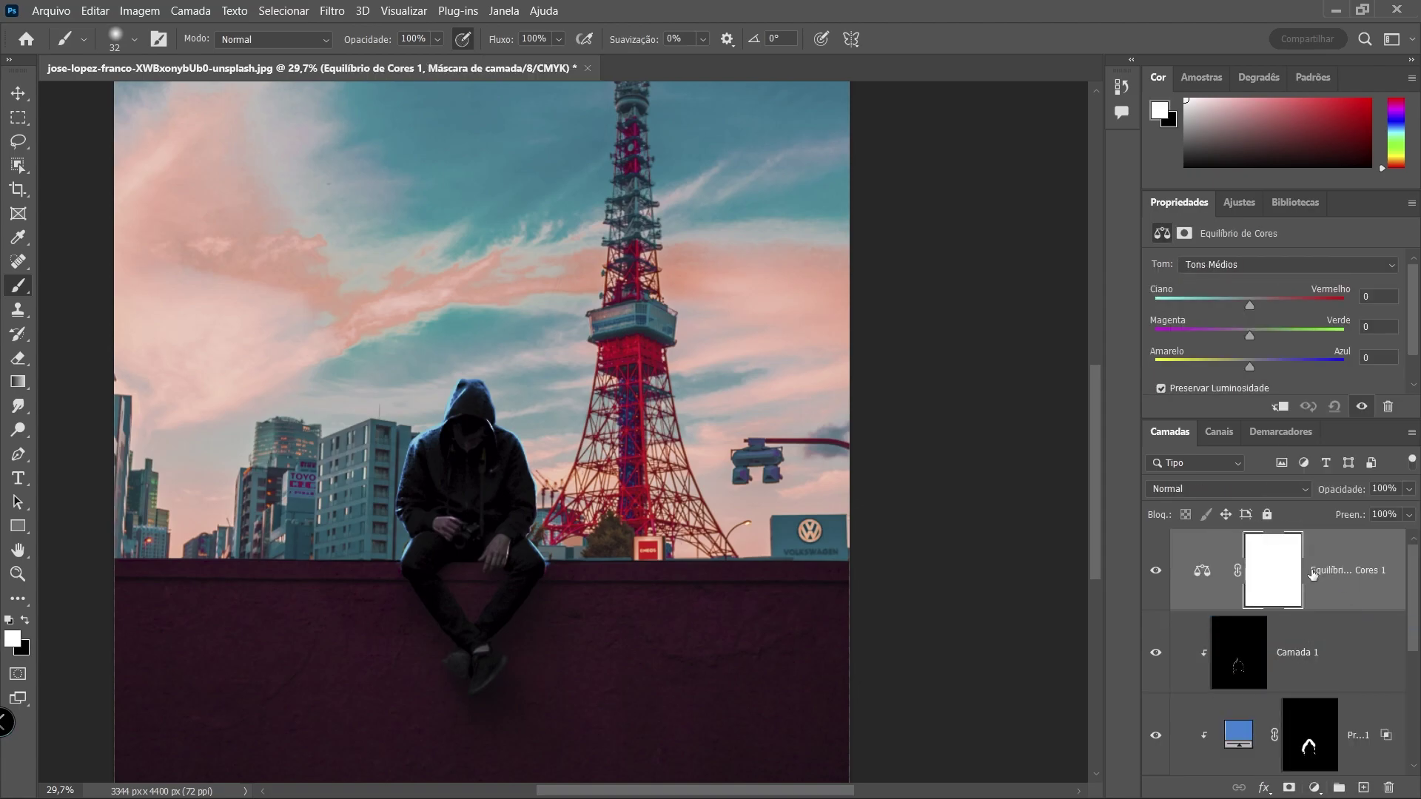
{"action": "left_click", "coordinate": [1224, 609], "text": "alt"}
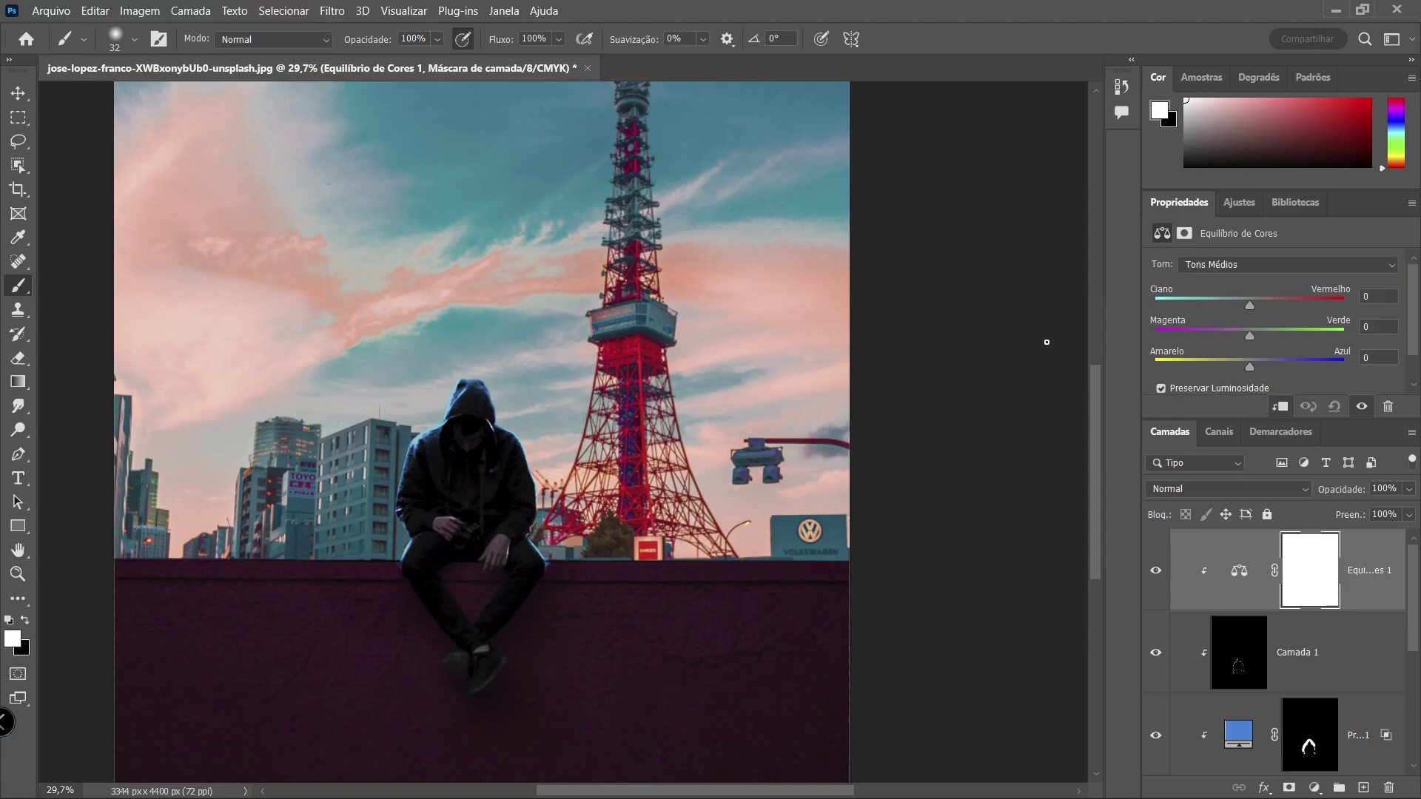
Set the midtones to -19 cyan-red, -20 magenta-green and +12 yellow-blue
{"action": "scroll", "coordinate": [501, 420], "scroll_direction": "down", "scroll_amount": 3}
{"action": "scroll", "coordinate": [333, 371], "scroll_direction": "up", "scroll_amount": 2}
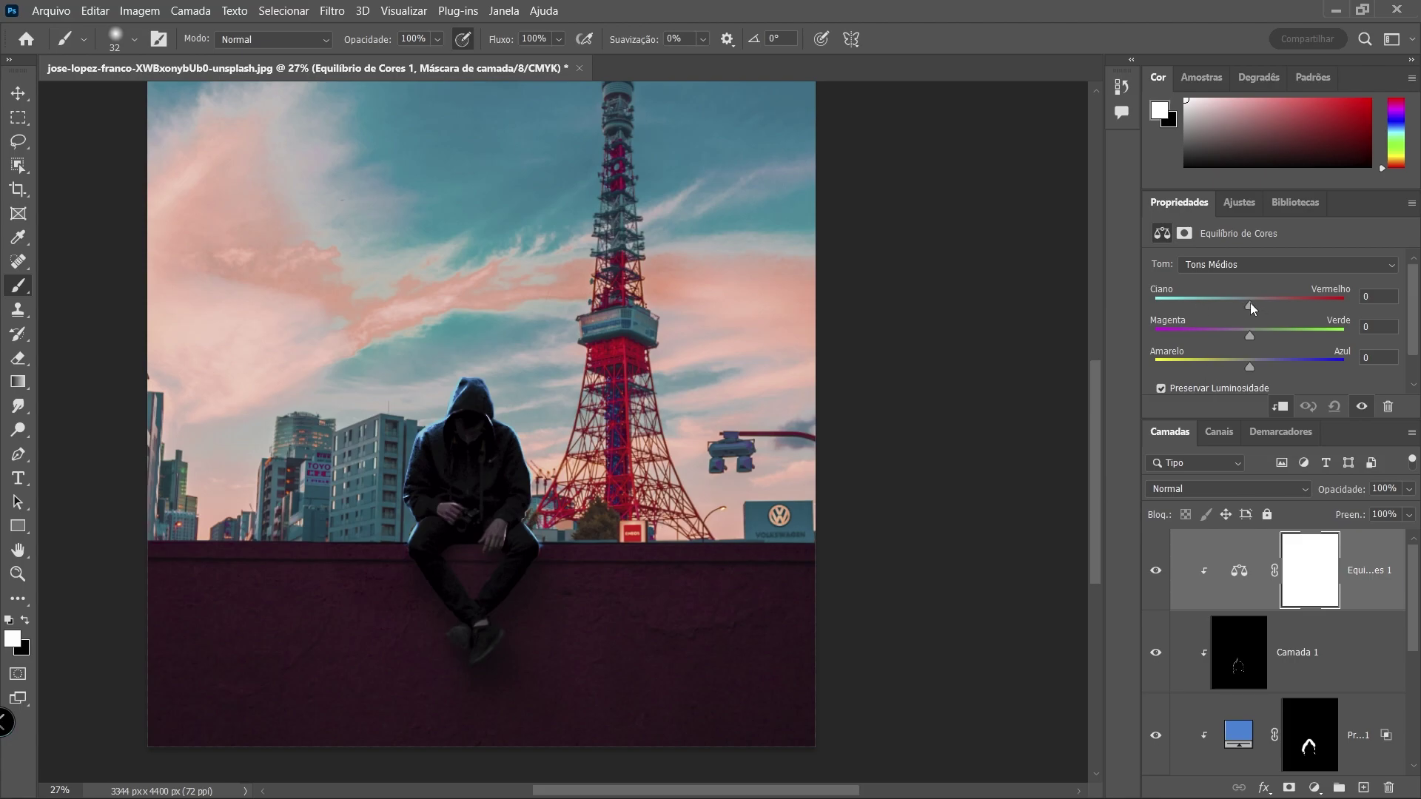
{"action": "mouse_move", "coordinate": [1251, 303]}
{"action": "left_mouse_down"}
{"action": "mouse_move", "coordinate": [1211, 304]}
{"action": "mouse_move", "coordinate": [1261, 316]}
{"action": "mouse_move", "coordinate": [1246, 312]}
{"action": "left_mouse_up"}
{"action": "mouse_move", "coordinate": [1258, 370]}
{"action": "left_mouse_down"}
{"action": "mouse_move", "coordinate": [1272, 370]}
{"action": "mouse_move", "coordinate": [1214, 327]}
{"action": "mouse_move", "coordinate": [1235, 325]}
{"action": "left_mouse_up"}
{"action": "left_click", "coordinate": [1274, 265]}
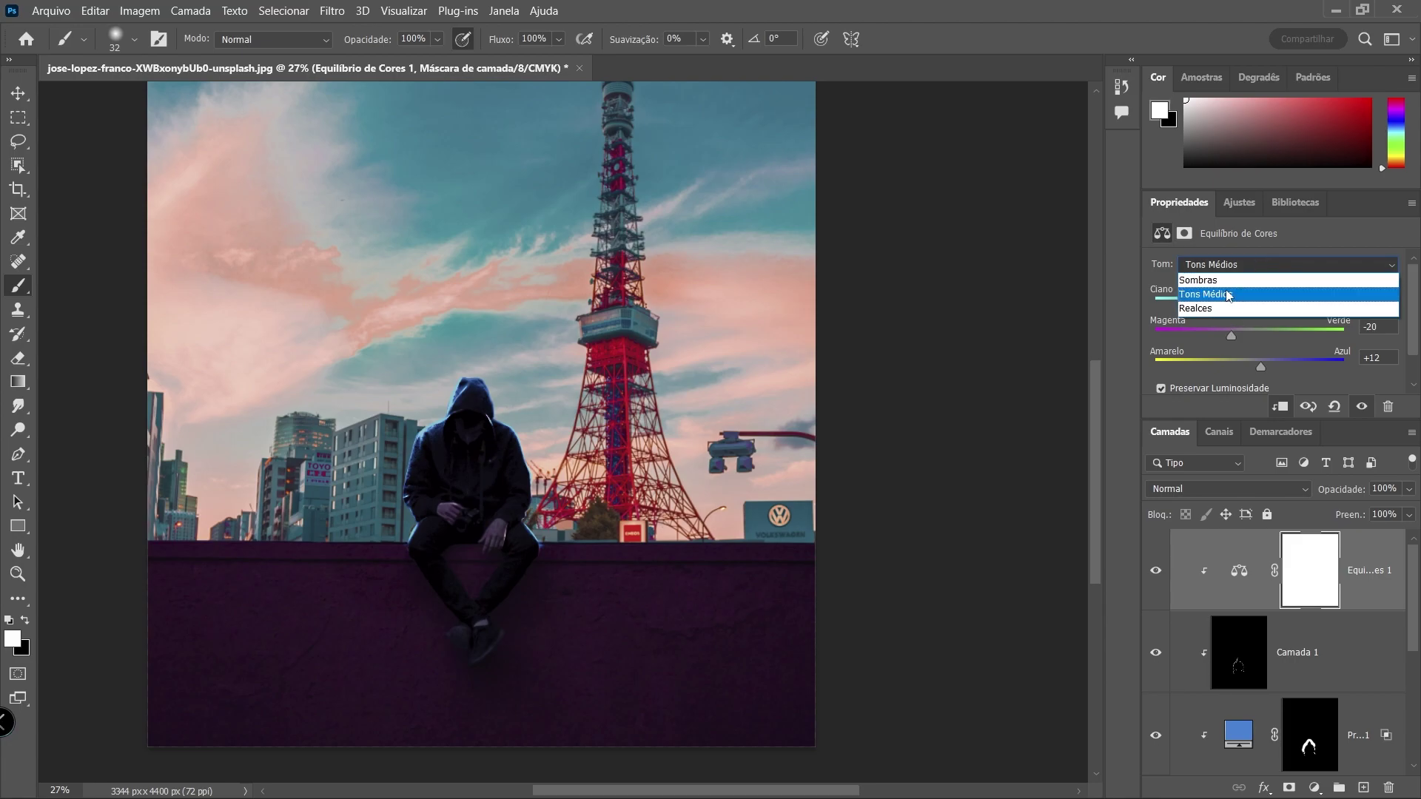
Set the Color Balance shadows to -10, -9, -4 and the layer opacity to 76%
{"action": "left_click", "coordinate": [1231, 278]}
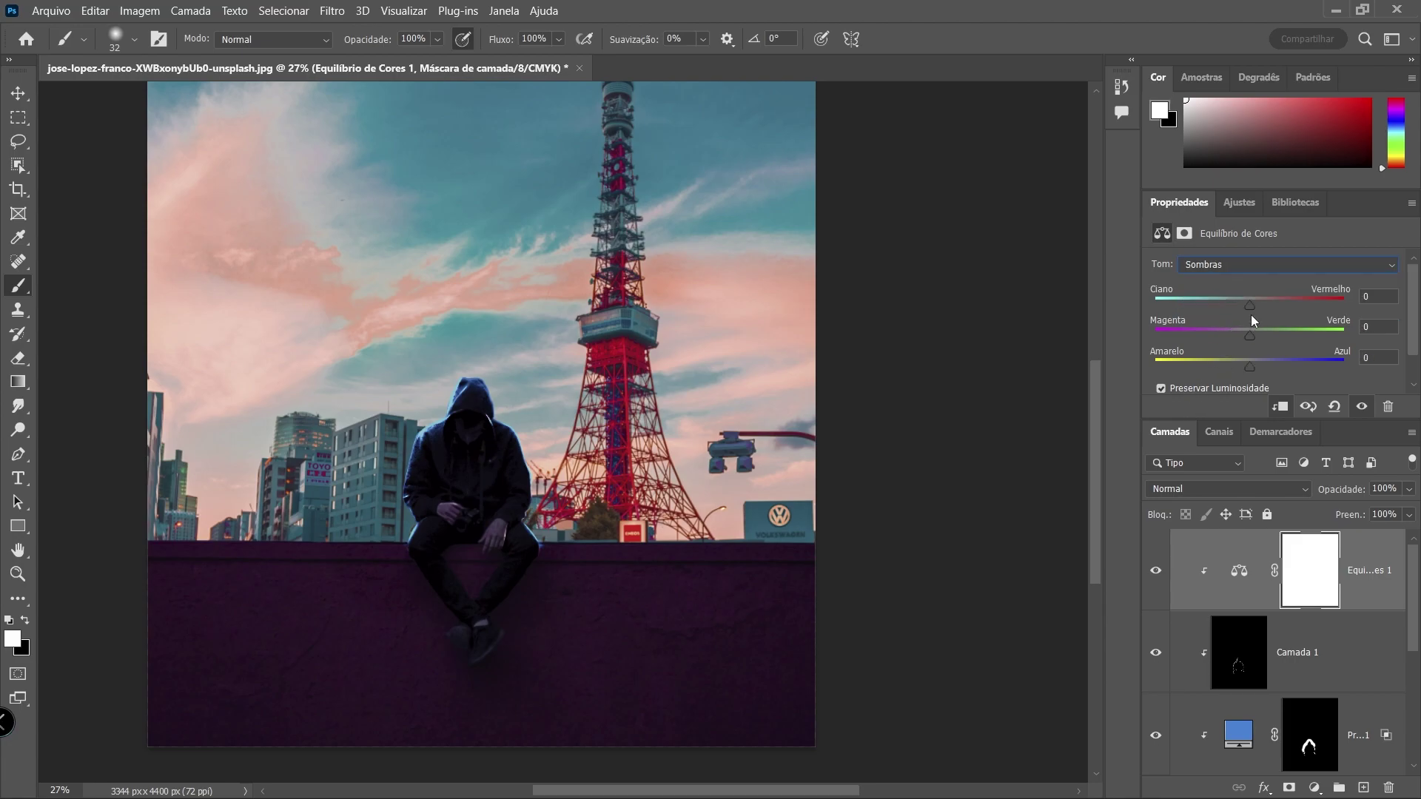
{"action": "left_click_drag", "start_coordinate": [1249, 305], "coordinate": [1240, 302]}
{"action": "mouse_move", "coordinate": [1250, 366]}
{"action": "left_mouse_down"}
{"action": "mouse_move", "coordinate": [1262, 365]}
{"action": "mouse_move", "coordinate": [1233, 331]}
{"action": "mouse_move", "coordinate": [1245, 333]}
{"action": "left_mouse_up"}
{"action": "key", "text": "alt"}
{"action": "left_click_drag", "start_coordinate": [1242, 335], "coordinate": [1241, 336]}
{"action": "left_click", "coordinate": [1156, 571]}
{"action": "left_click_drag", "start_coordinate": [1348, 492], "coordinate": [1329, 491]}
{"action": "key", "text": "Return"}
Select the Tokyo Tower background layer and zoom around the tower
{"action": "left_click", "coordinate": [10, 577]}
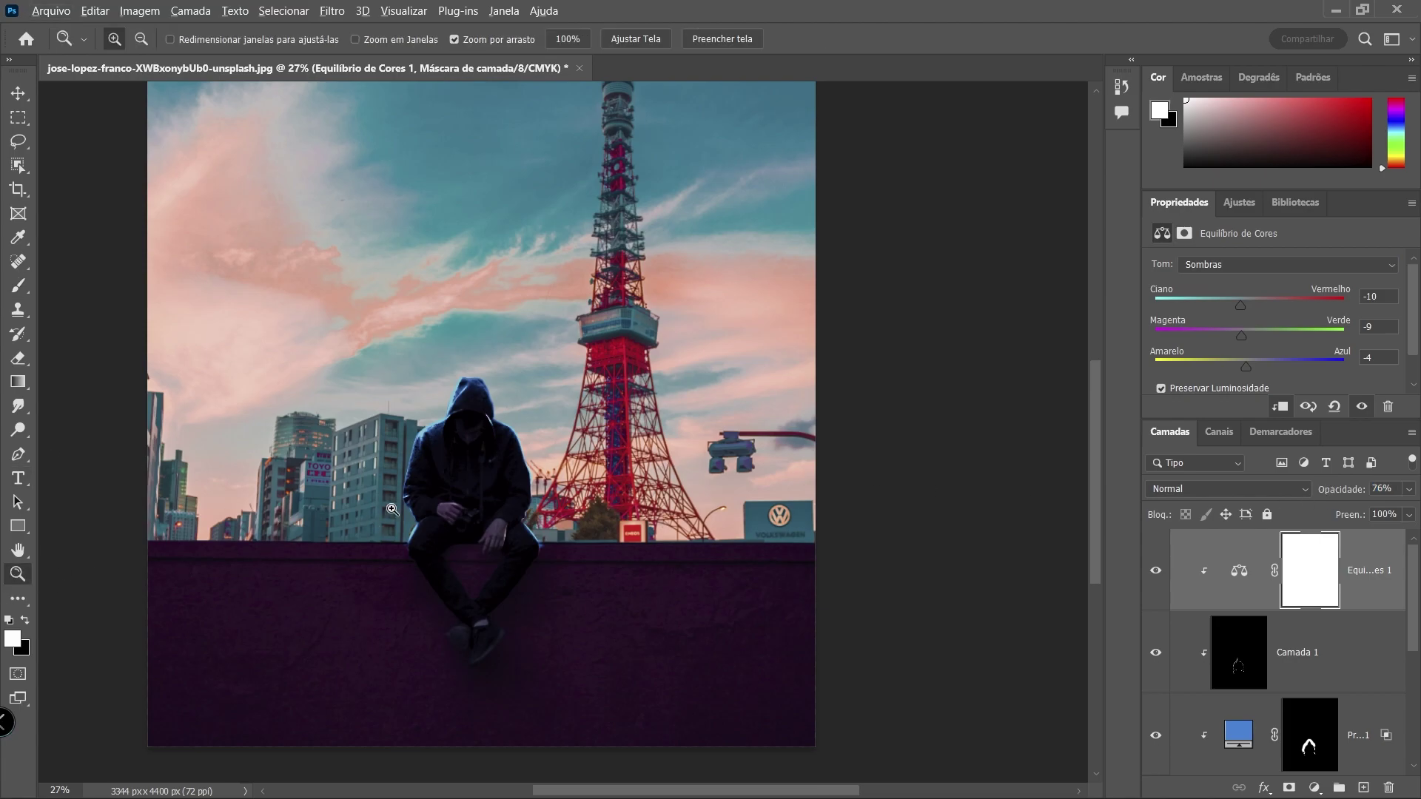
{"action": "left_click", "coordinate": [366, 514], "text": "alt"}
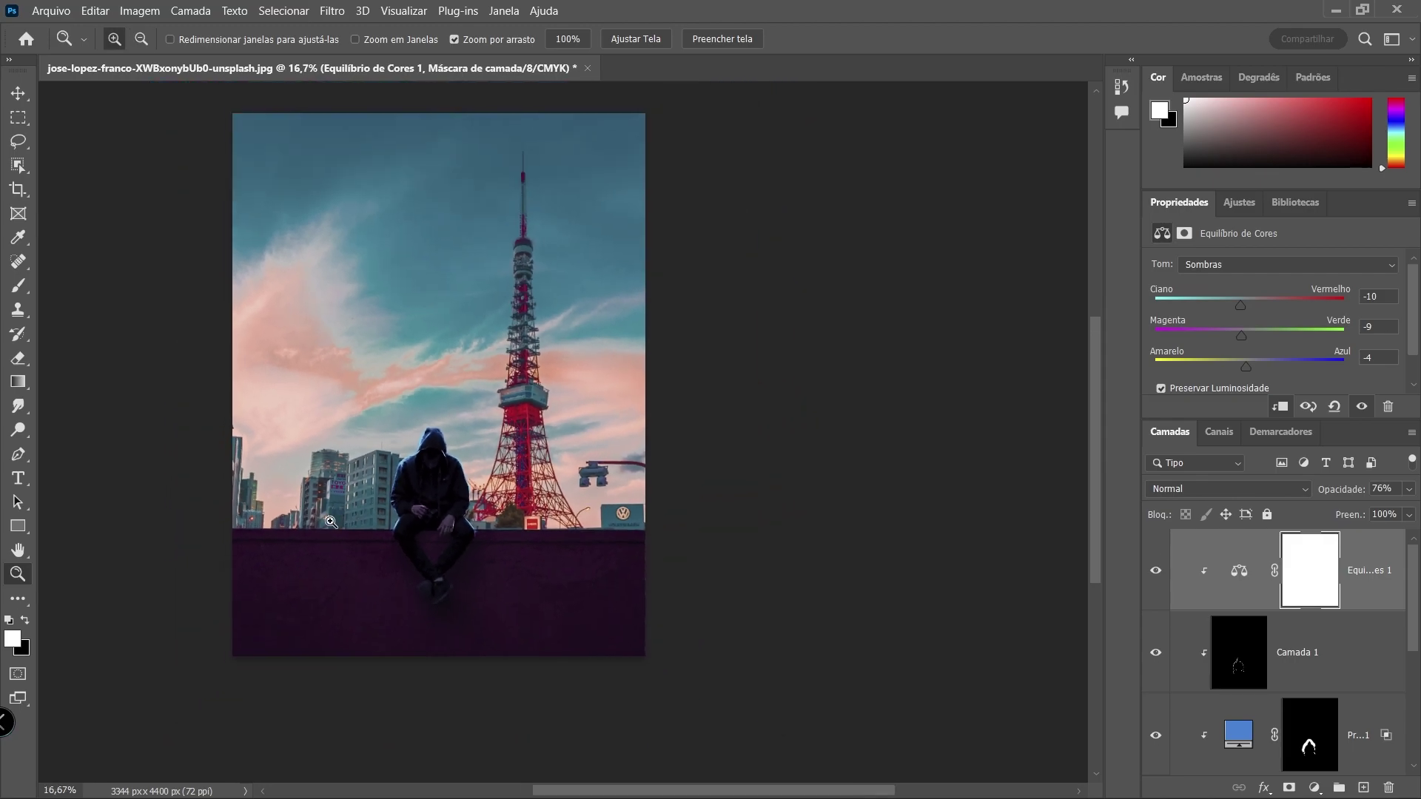
{"action": "left_click", "coordinate": [303, 505]}
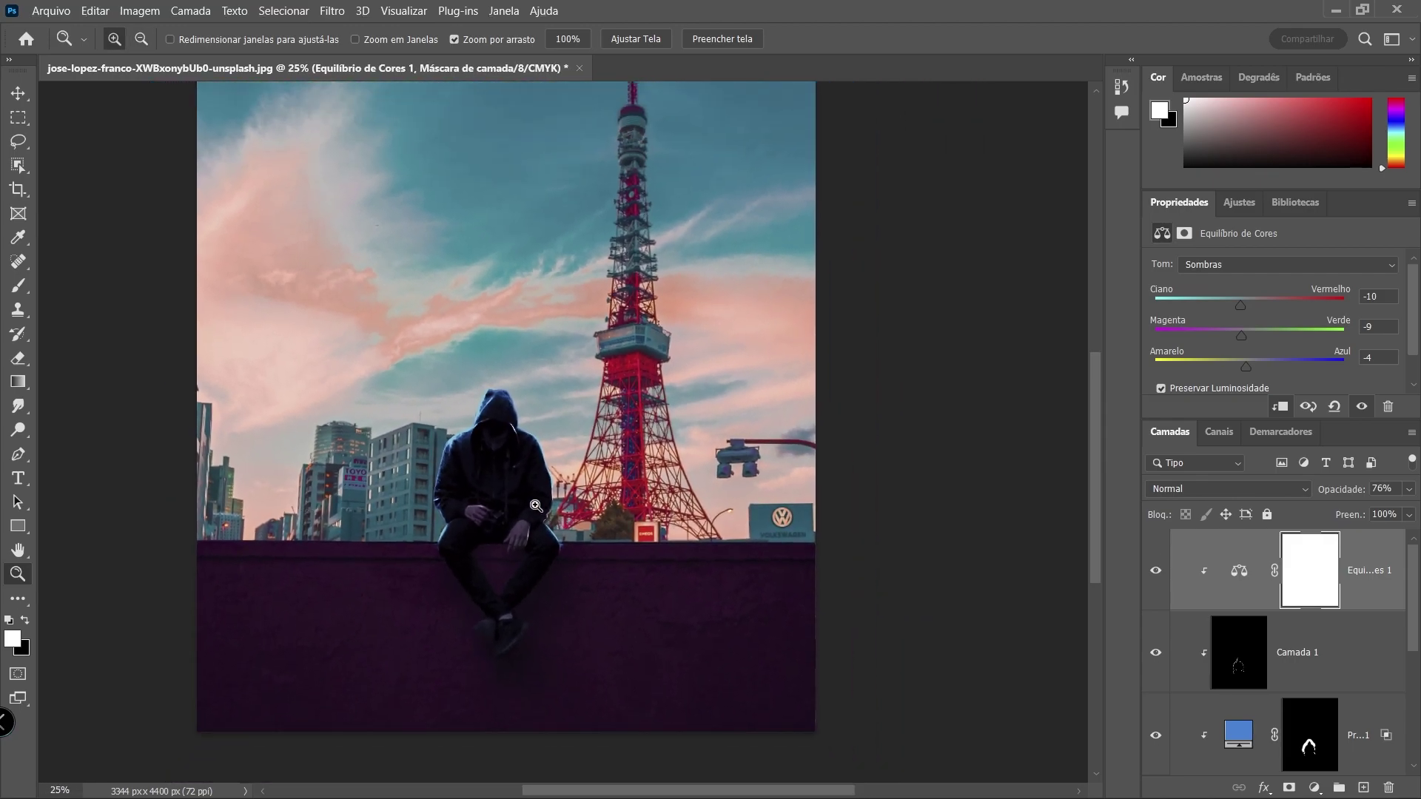
{"action": "scroll", "coordinate": [1208, 678], "scroll_direction": "down", "scroll_amount": 3}
{"action": "left_click", "coordinate": [1243, 712]}
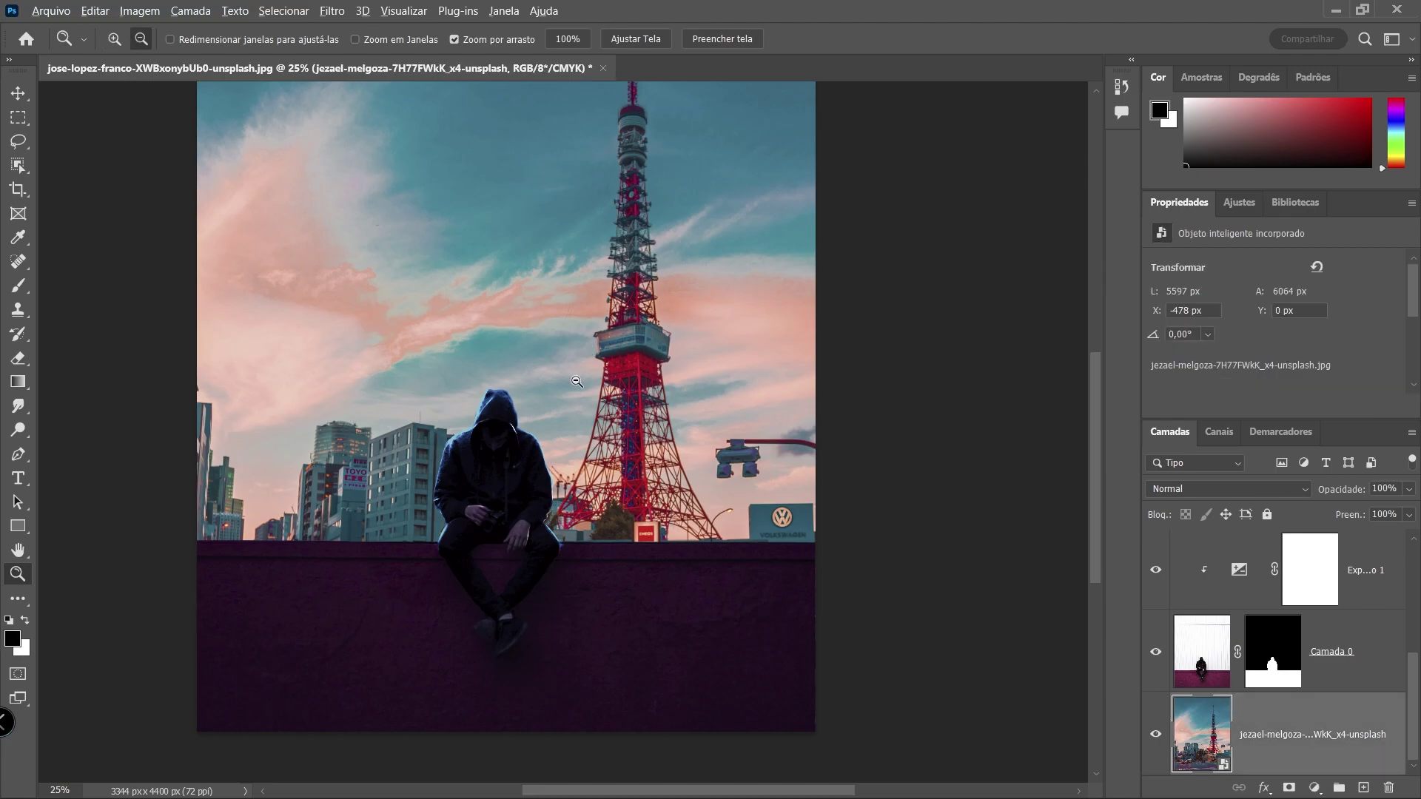
{"action": "left_click", "coordinate": [577, 383], "text": "alt"}
{"action": "left_click", "coordinate": [666, 356]}
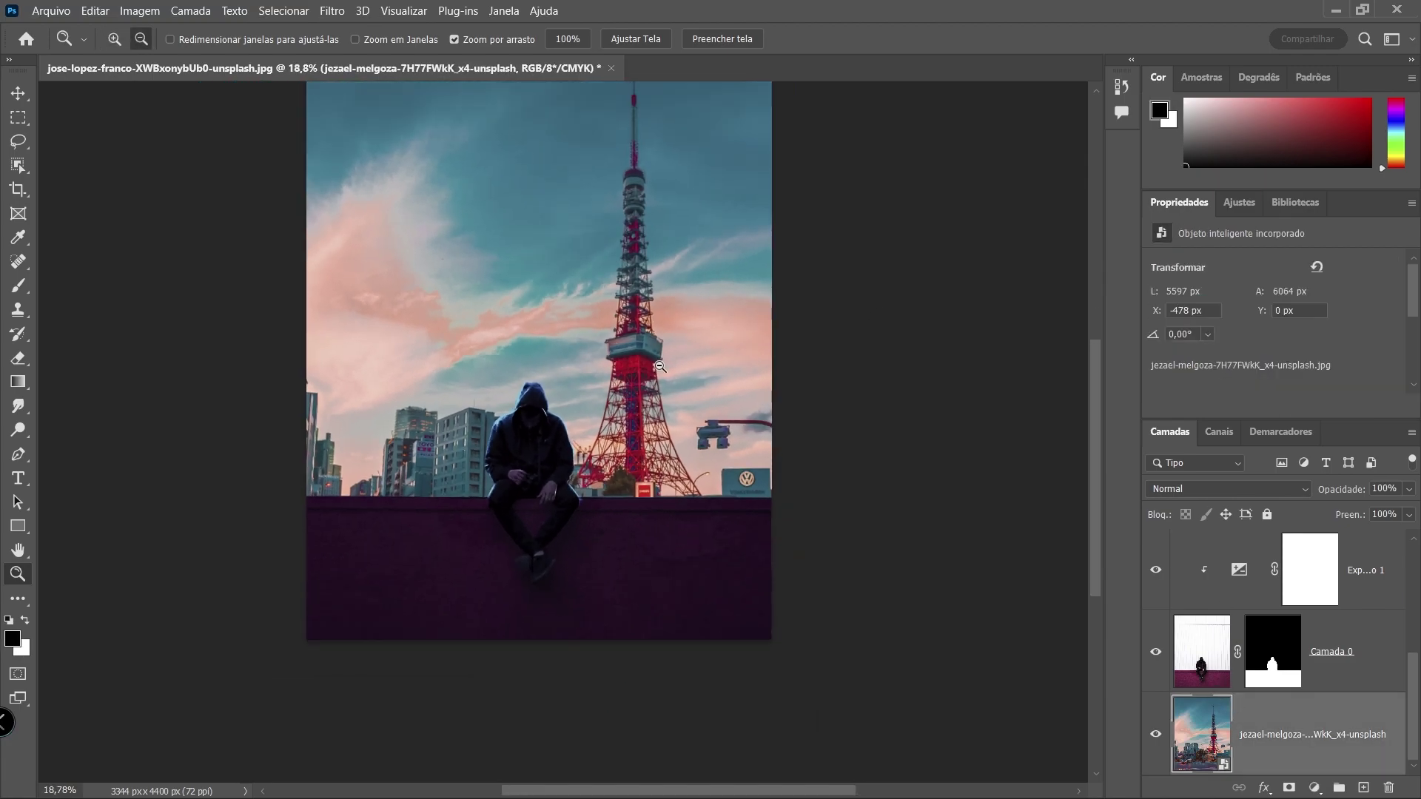
{"action": "left_click", "coordinate": [633, 350]}
Apply a 13 px Field Blur from the Blur Gallery to the Tokyo Tower cityscape
{"action": "left_click", "coordinate": [332, 10]}
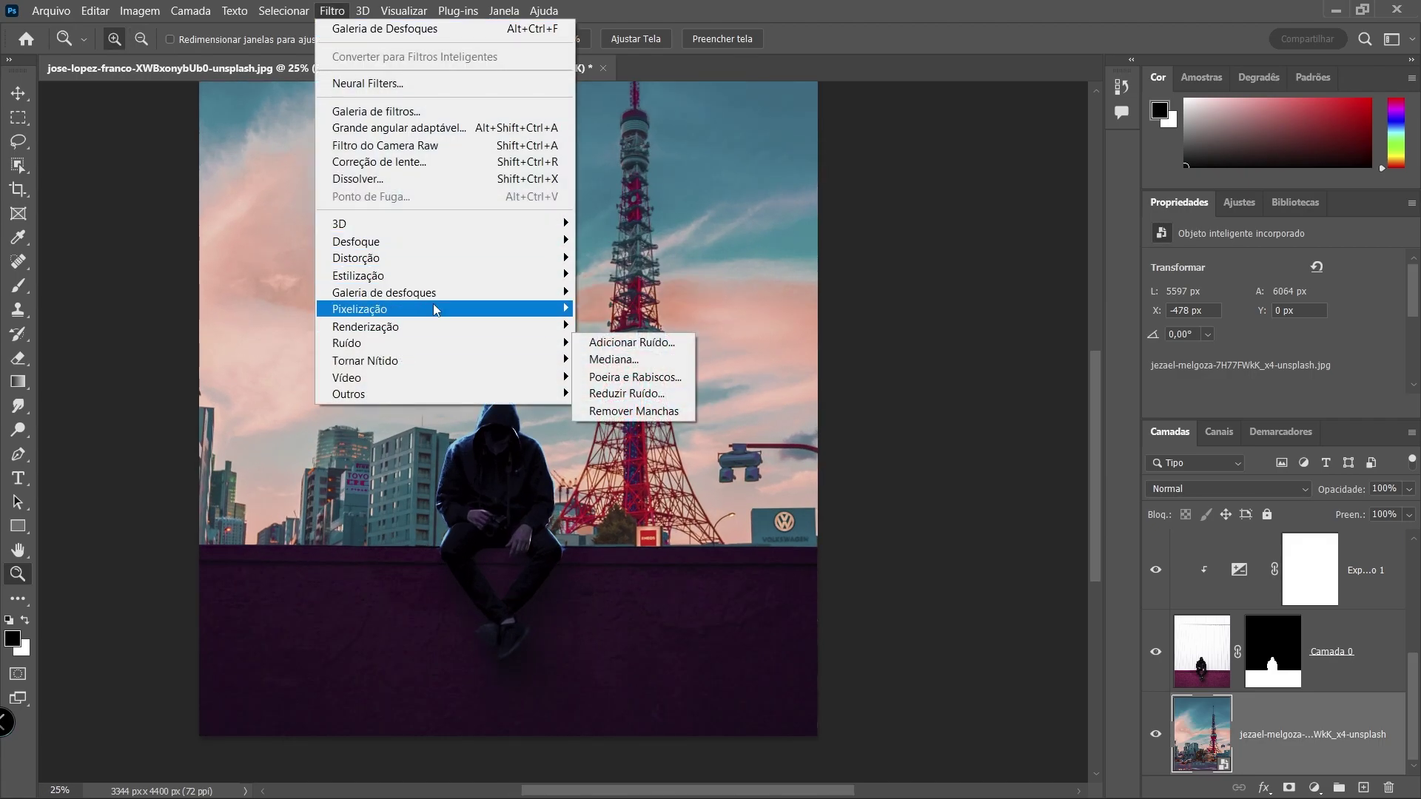
{"action": "mouse_move", "coordinate": [384, 291]}
{"action": "left_click", "coordinate": [654, 293]}
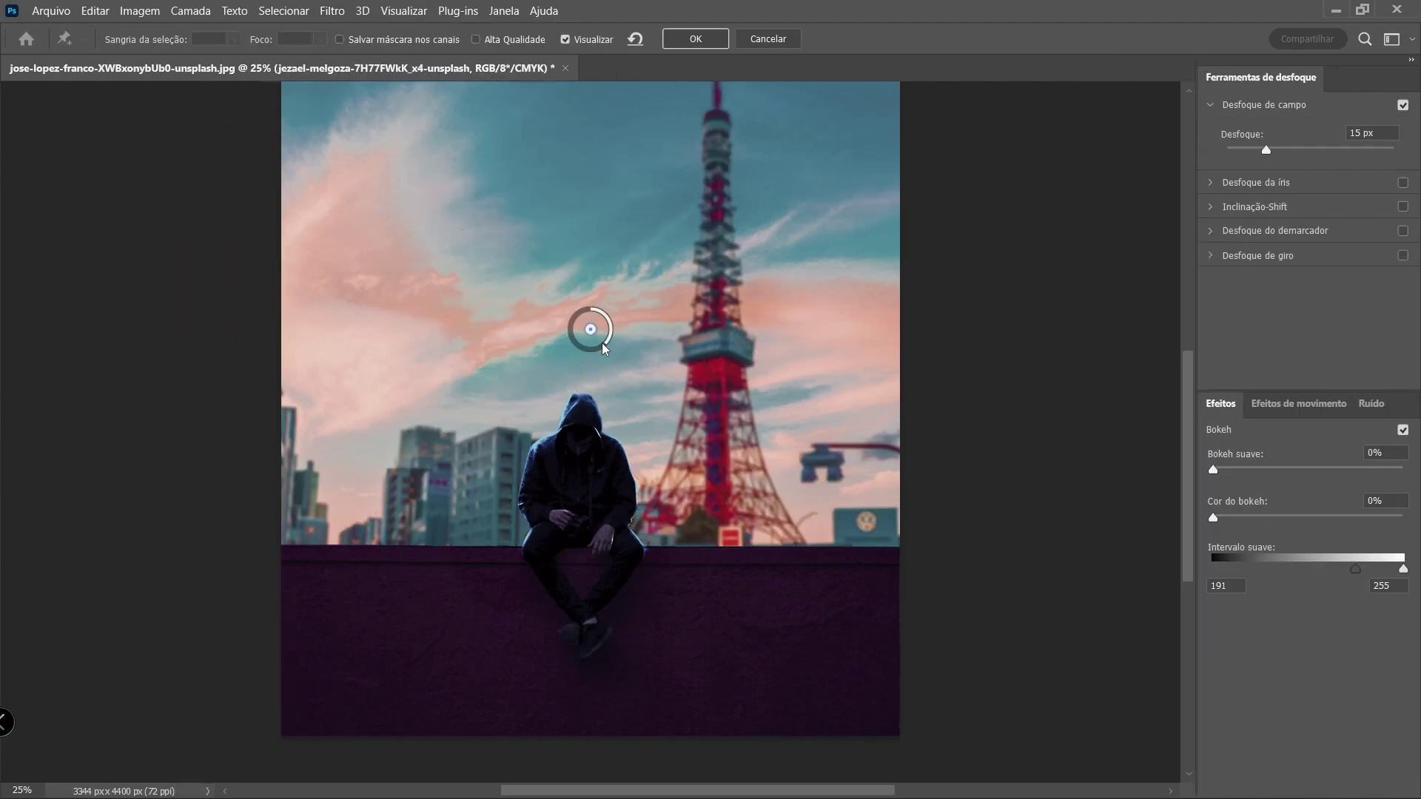
{"action": "left_click_drag", "start_coordinate": [603, 345], "coordinate": [592, 352]}
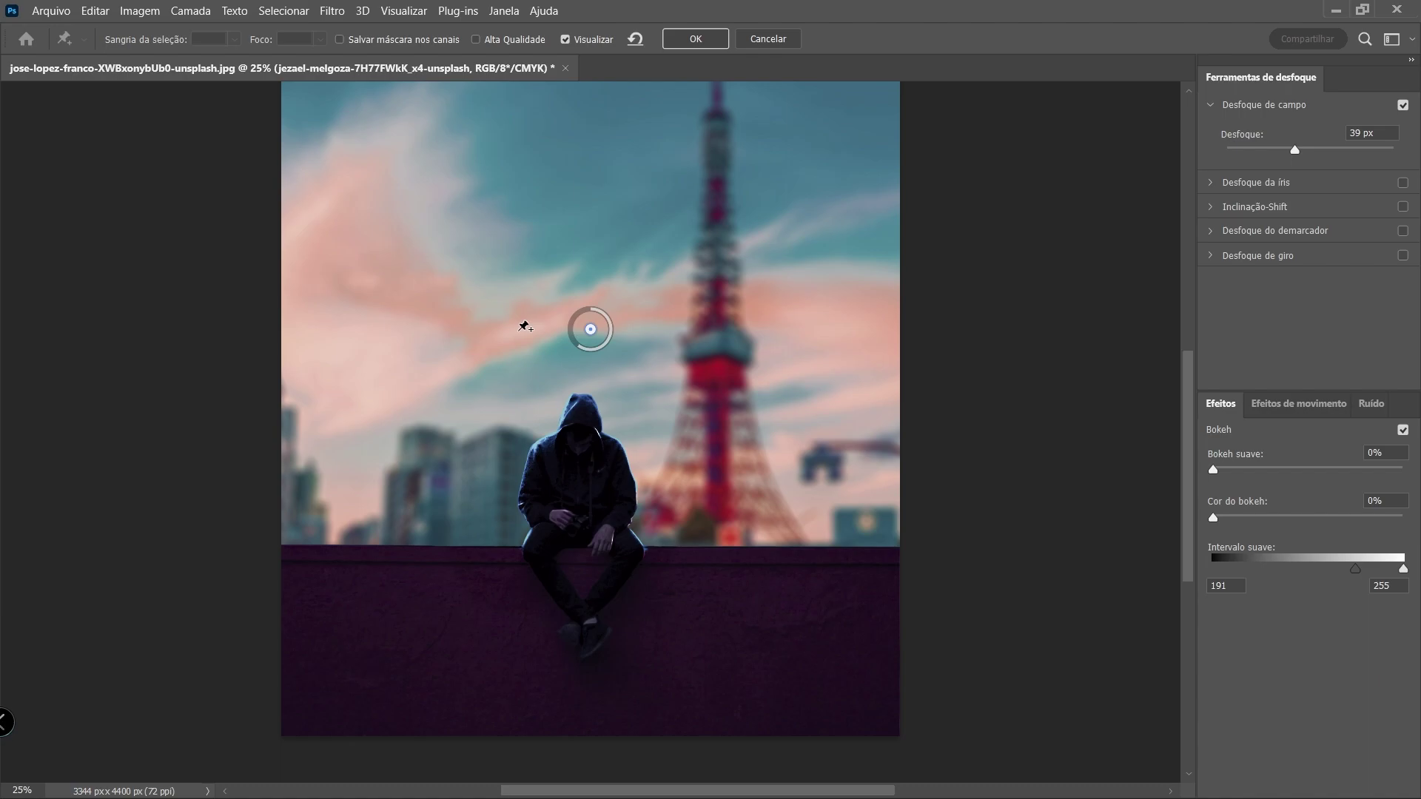
{"action": "left_click_drag", "start_coordinate": [595, 351], "coordinate": [610, 350]}
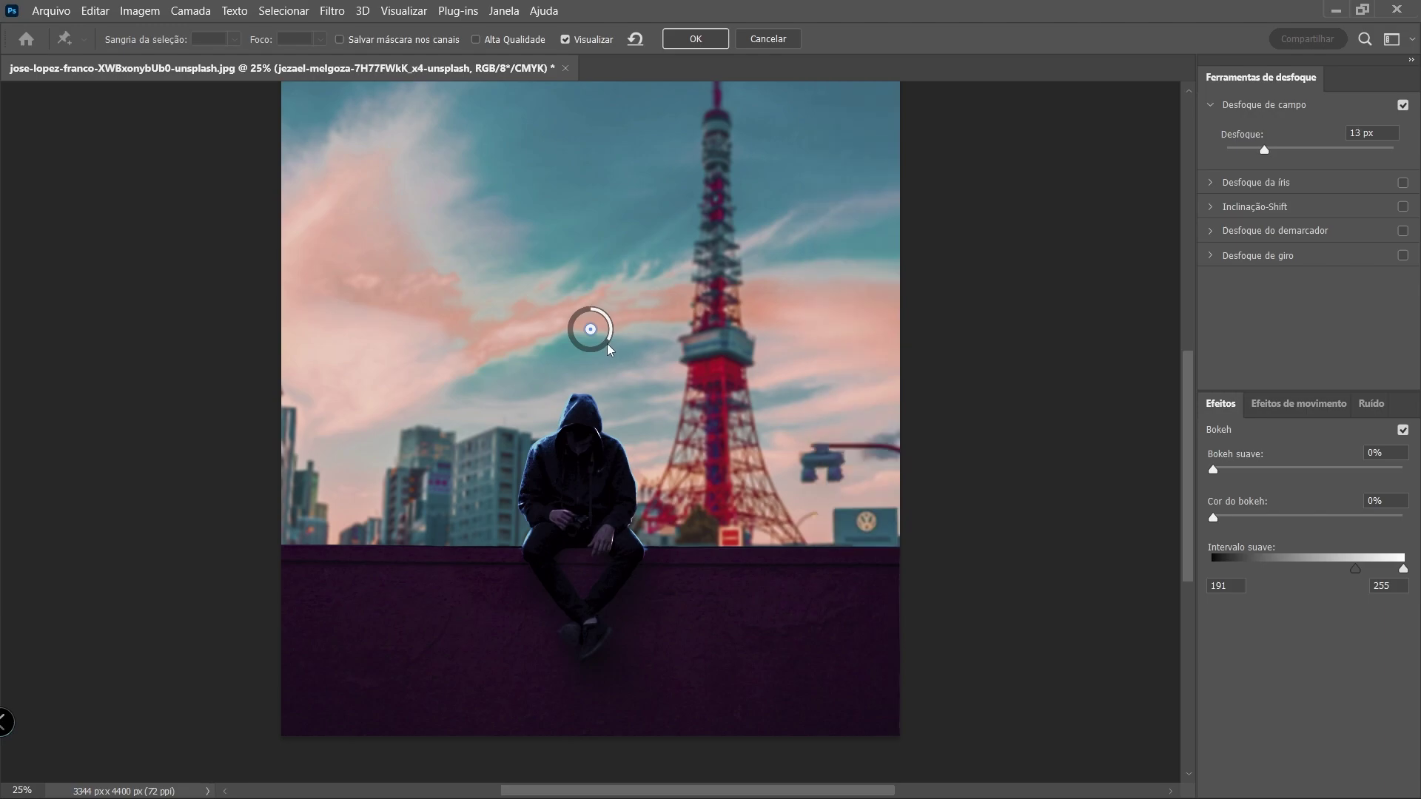
{"action": "left_click", "coordinate": [724, 43]}
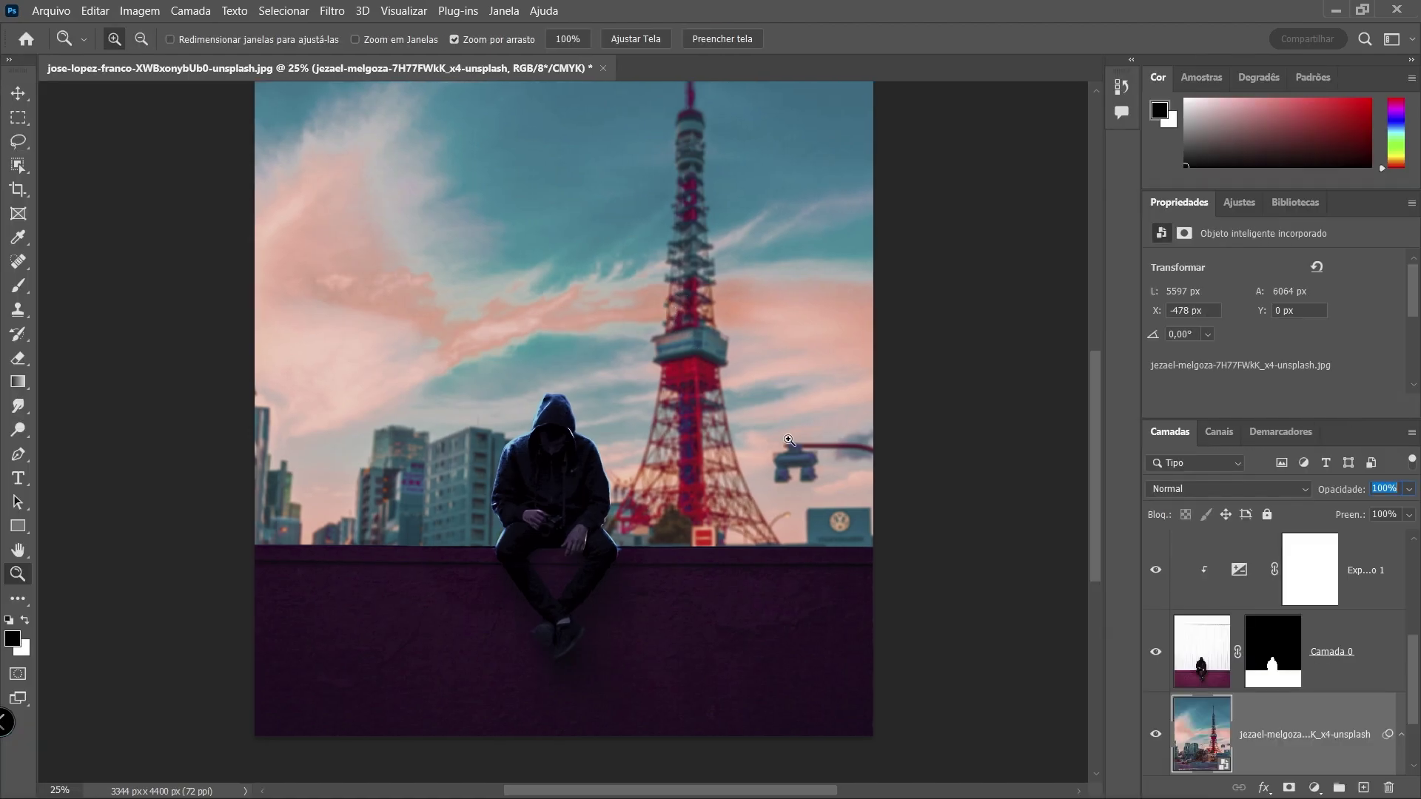
Stamp all visible layers into a new top layer, Camada 2, and open Camera Raw Filter on it
{"action": "scroll", "coordinate": [1246, 569], "scroll_direction": "up", "scroll_amount": 5}
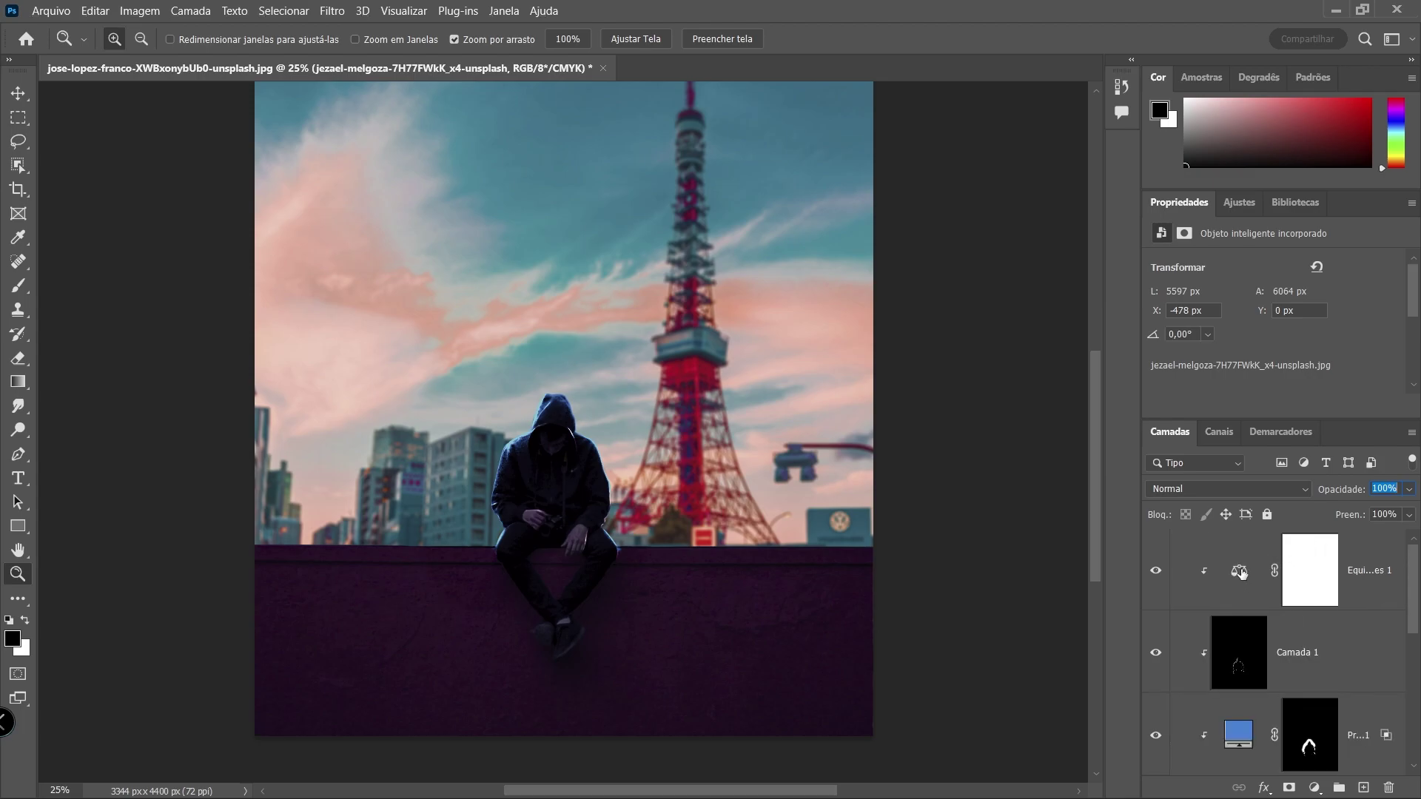
{"action": "left_click", "coordinate": [1240, 570]}
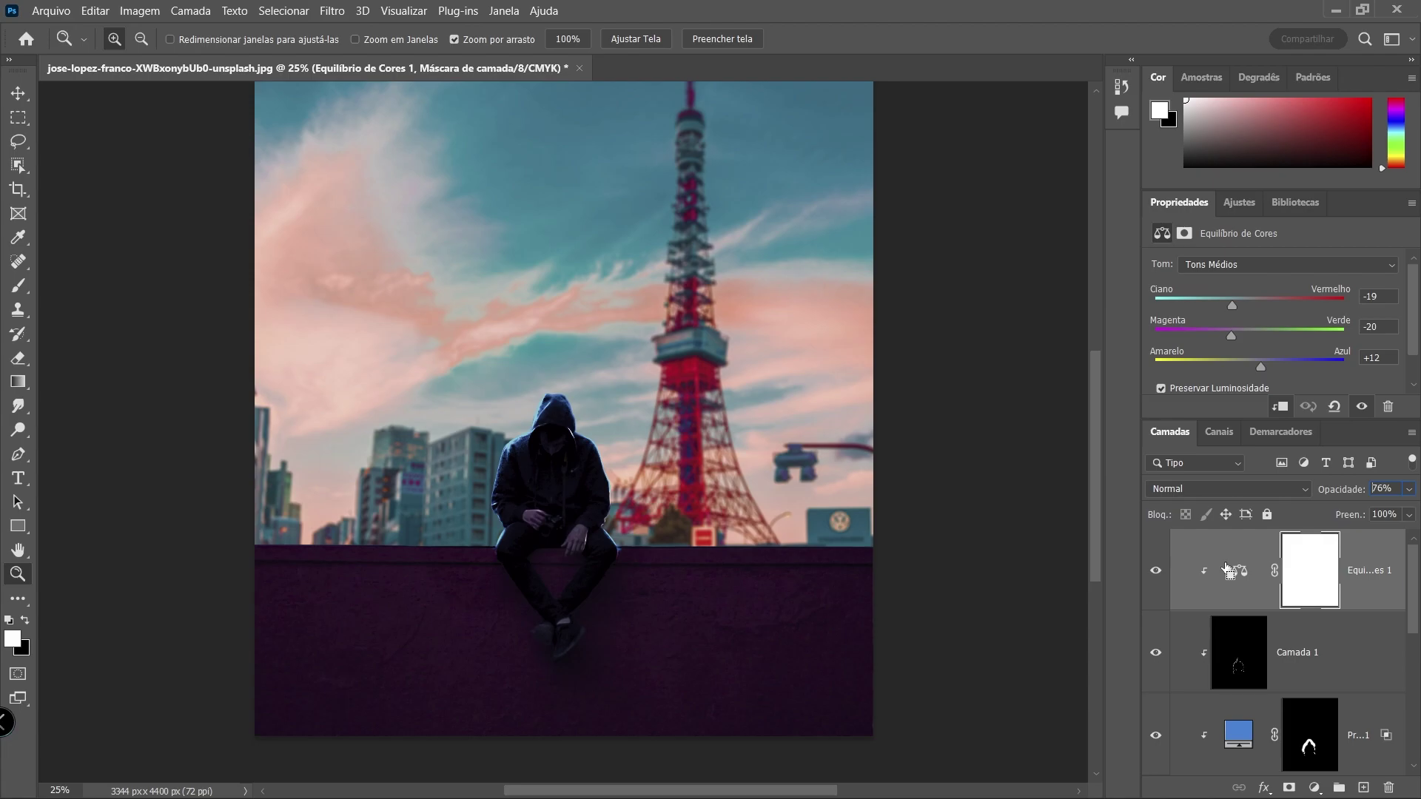
{"action": "key", "text": "ctrl+shift+alt+e"}
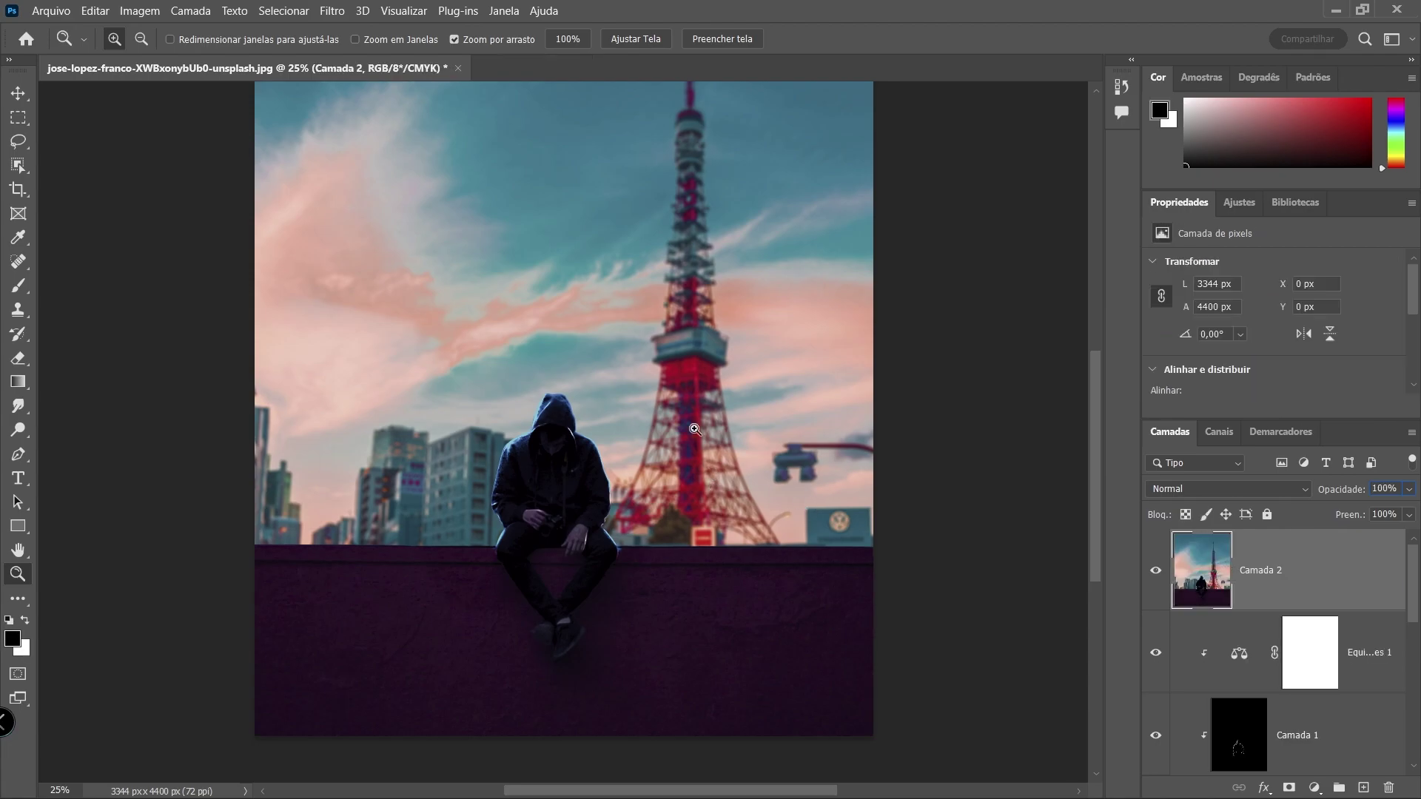
{"action": "left_click", "coordinate": [404, 10]}
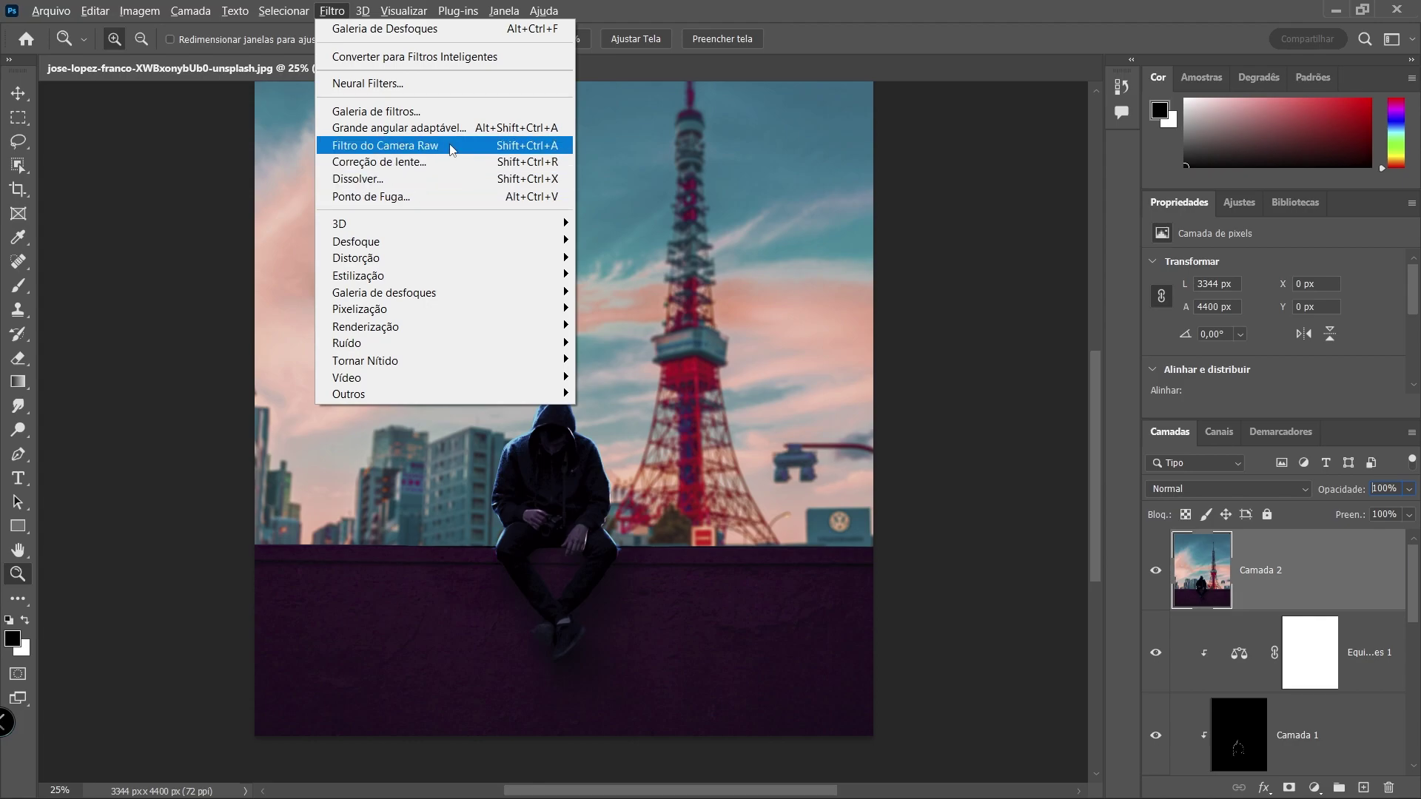
{"action": "left_click", "coordinate": [444, 145]}
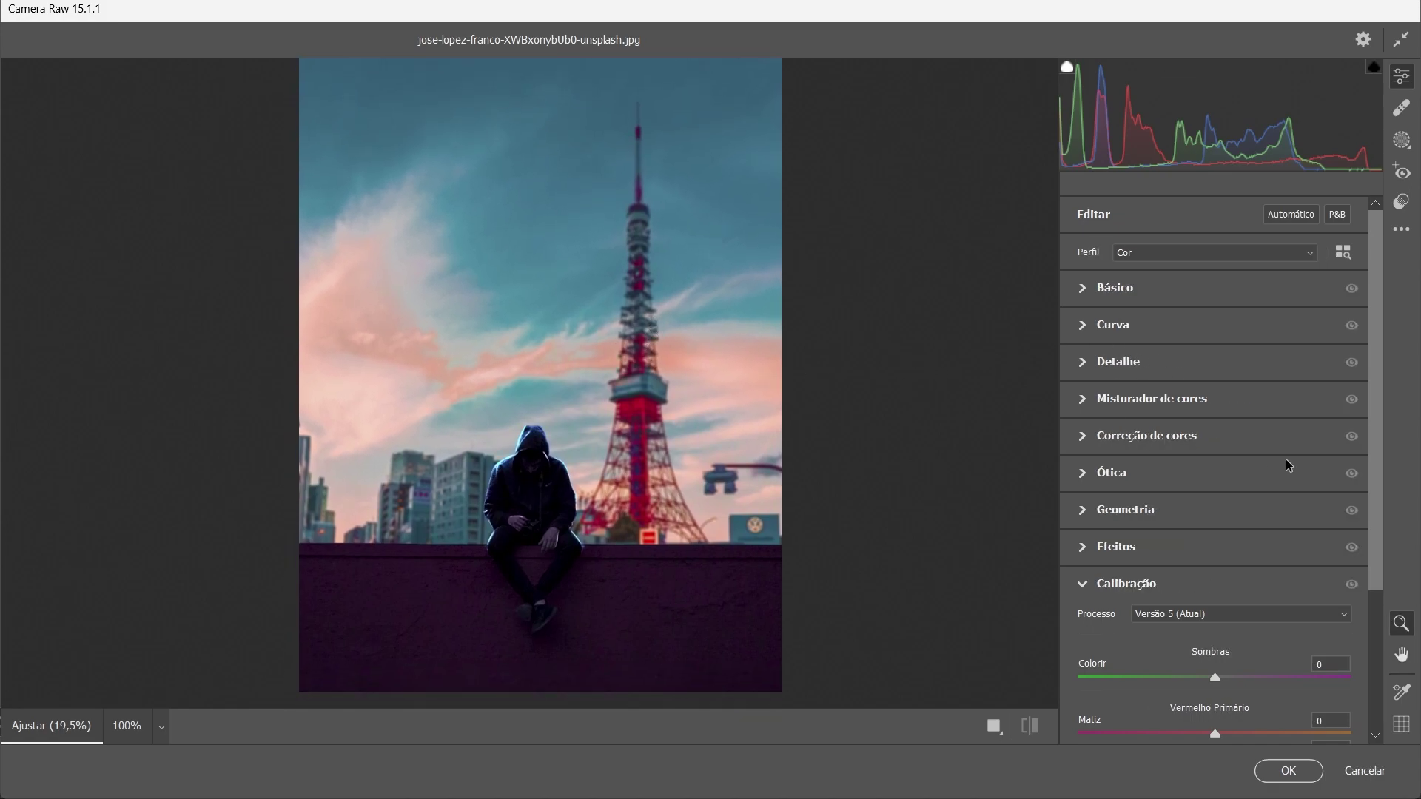
In Calibration, set blue primary -5/+24, red primary +3/+16 and shadows tint +18
{"action": "scroll", "coordinate": [1186, 507], "scroll_direction": "down", "scroll_amount": 3}
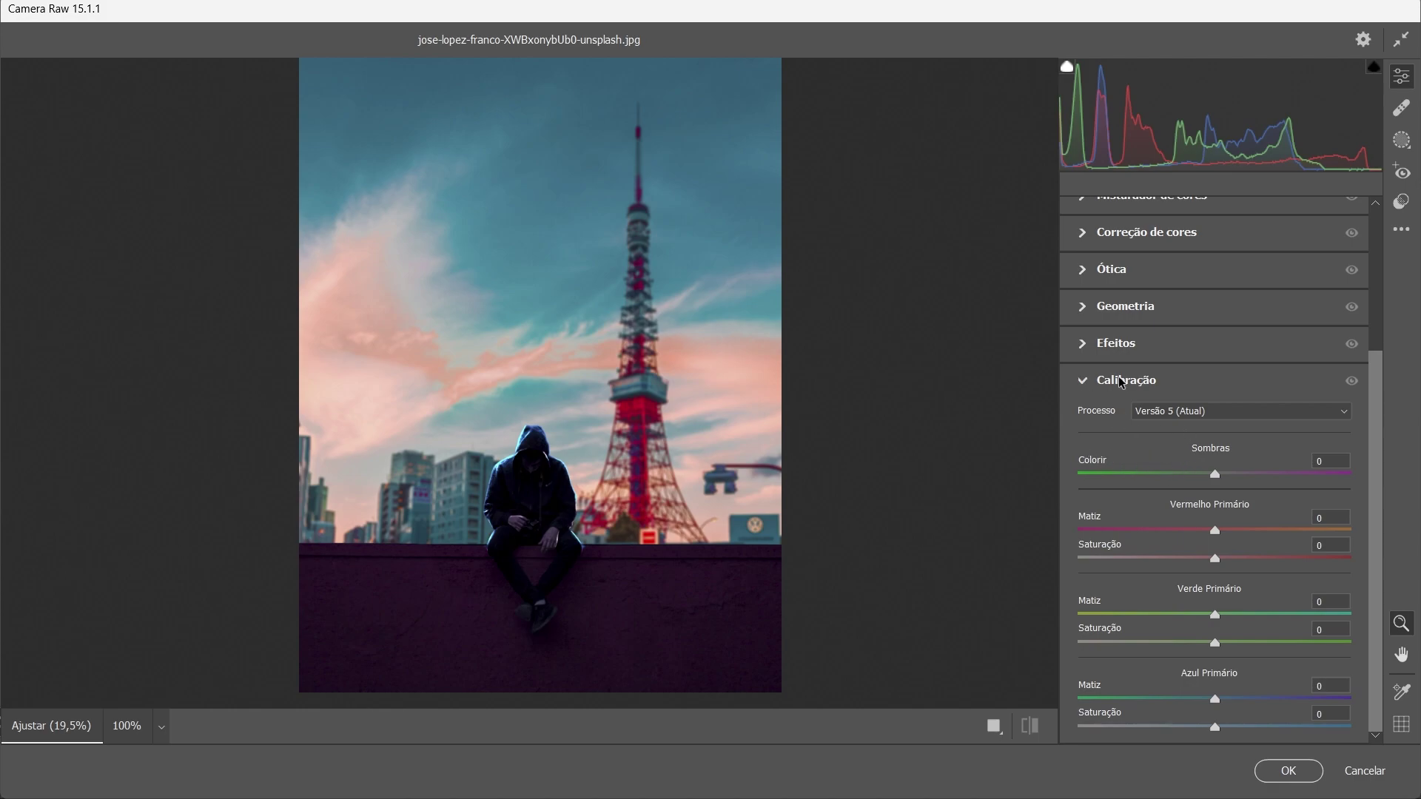
{"action": "mouse_move", "coordinate": [1214, 699]}
{"action": "left_mouse_down"}
{"action": "mouse_move", "coordinate": [1227, 699]}
{"action": "mouse_move", "coordinate": [1208, 710]}
{"action": "mouse_move", "coordinate": [1249, 732]}
{"action": "left_mouse_up"}
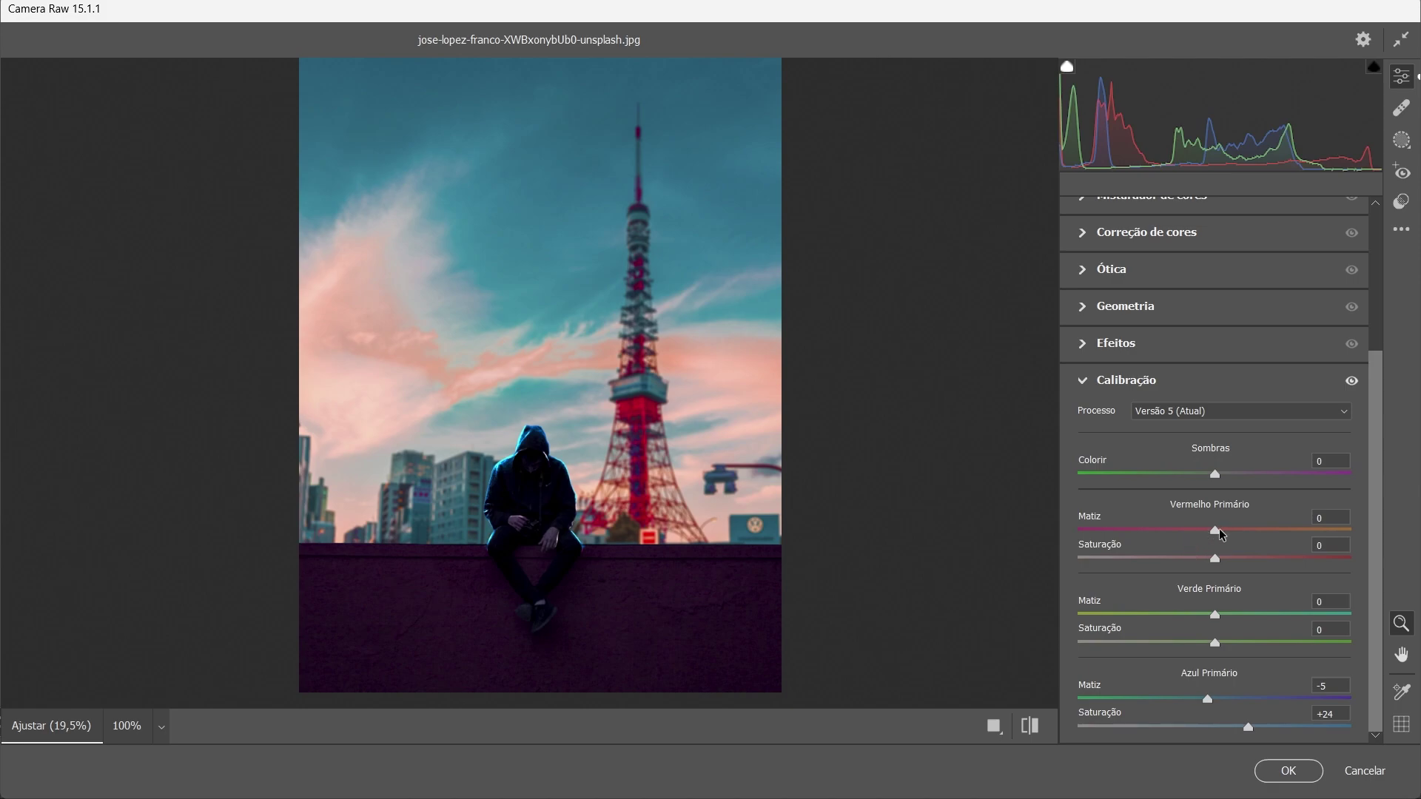
{"action": "mouse_move", "coordinate": [1218, 533]}
{"action": "left_mouse_down"}
{"action": "mouse_move", "coordinate": [1238, 552]}
{"action": "mouse_move", "coordinate": [1224, 552]}
{"action": "mouse_move", "coordinate": [1265, 566]}
{"action": "mouse_move", "coordinate": [1237, 566]}
{"action": "left_mouse_up"}
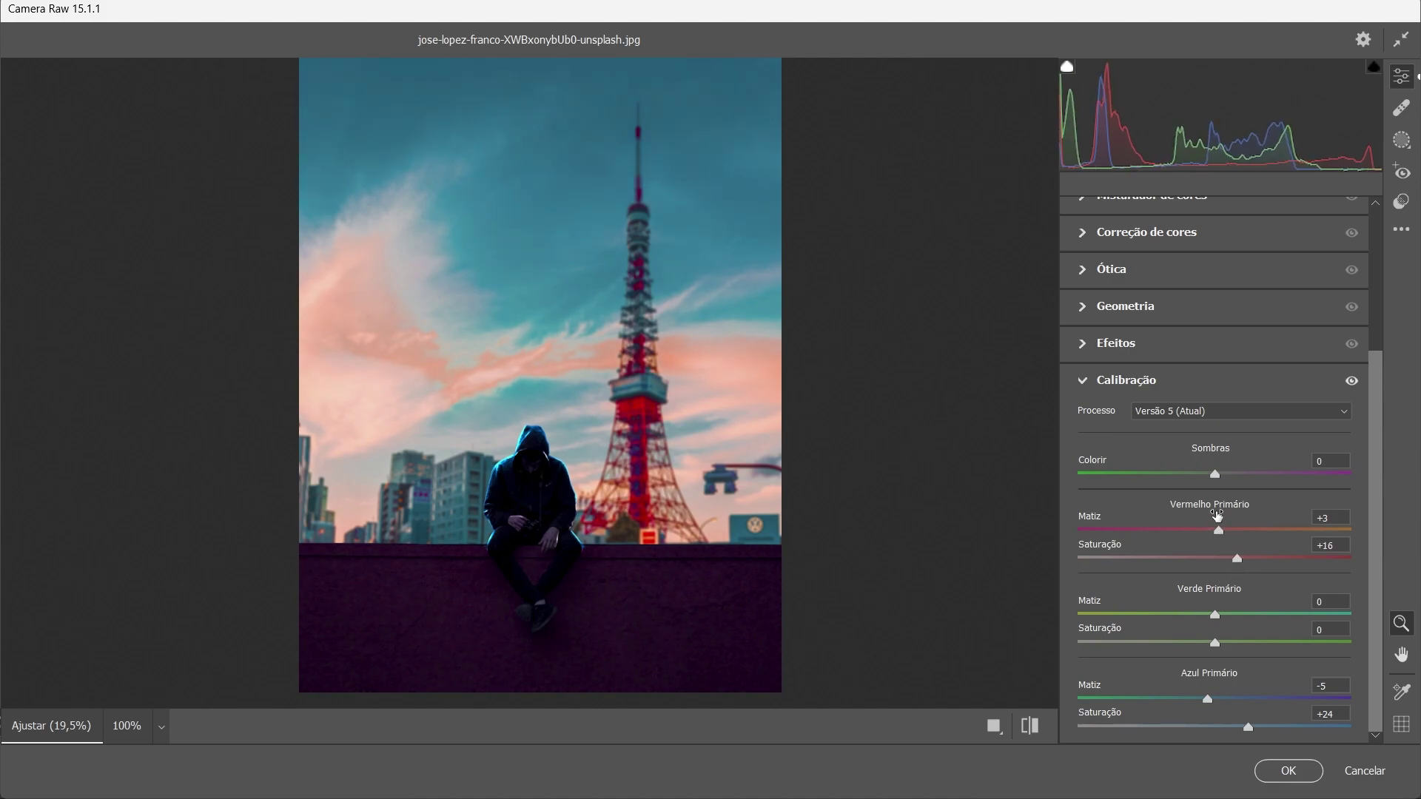
{"action": "left_click_drag", "start_coordinate": [1215, 475], "coordinate": [1222, 475]}
{"action": "left_click_drag", "start_coordinate": [1143, 485], "coordinate": [1239, 498]}
{"action": "scroll", "coordinate": [1210, 451], "scroll_direction": "up", "scroll_amount": 3}
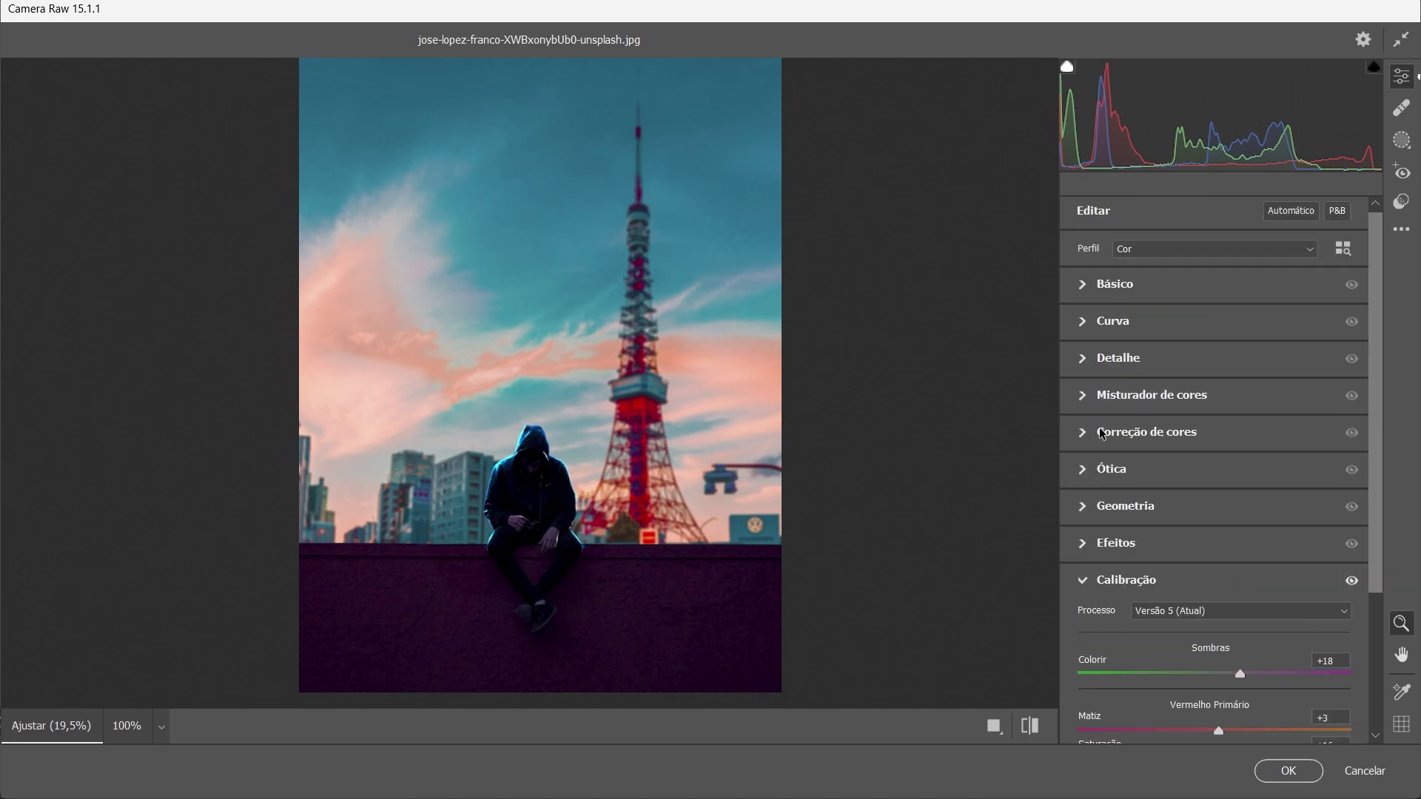
In Basic, set Temperature -7, Highlights +2, Shadows +27 and Vibrance +25
{"action": "left_click", "coordinate": [1086, 289]}
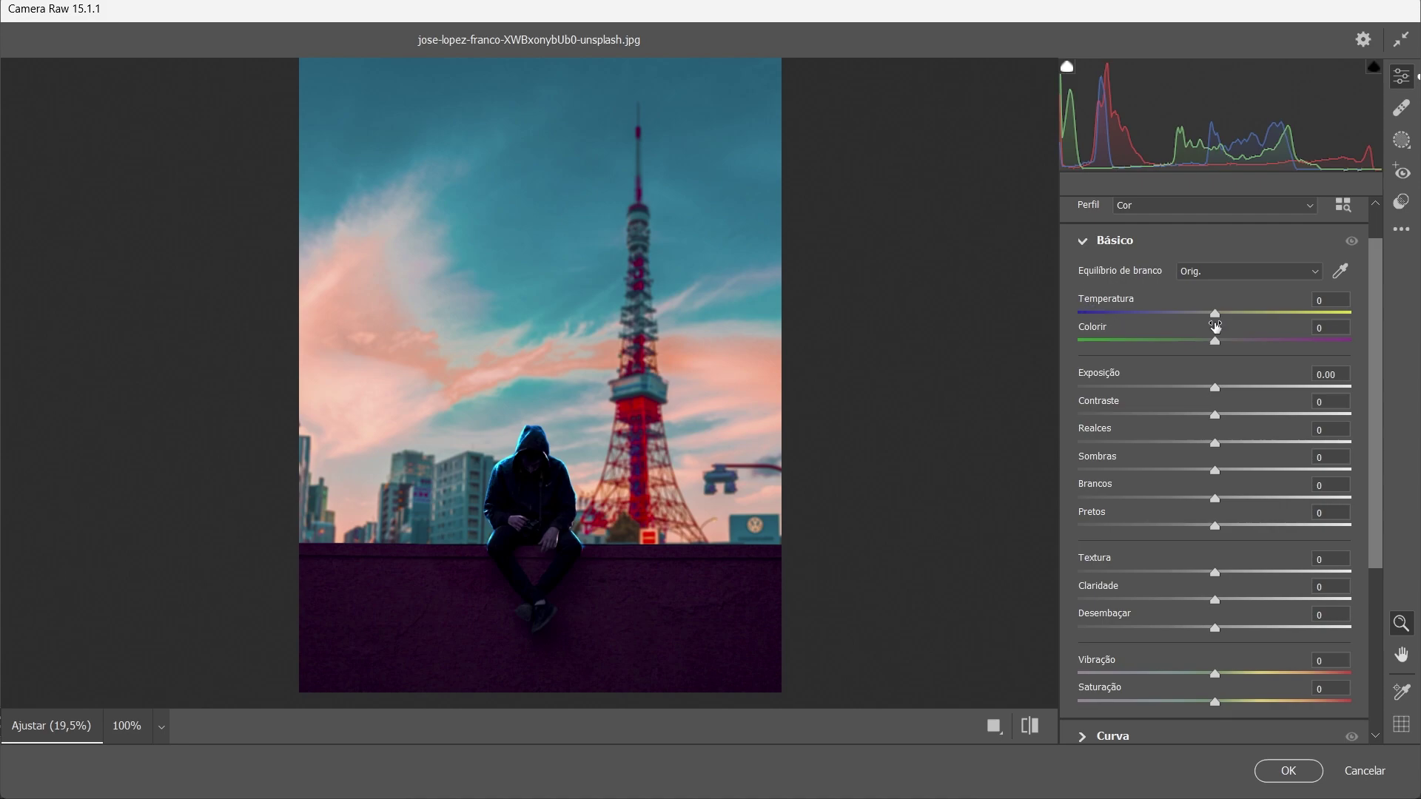
{"action": "mouse_move", "coordinate": [1215, 312]}
{"action": "left_mouse_down"}
{"action": "mouse_move", "coordinate": [1253, 313]}
{"action": "mouse_move", "coordinate": [1192, 312]}
{"action": "mouse_move", "coordinate": [1232, 312]}
{"action": "mouse_move", "coordinate": [1206, 312]}
{"action": "left_mouse_up"}
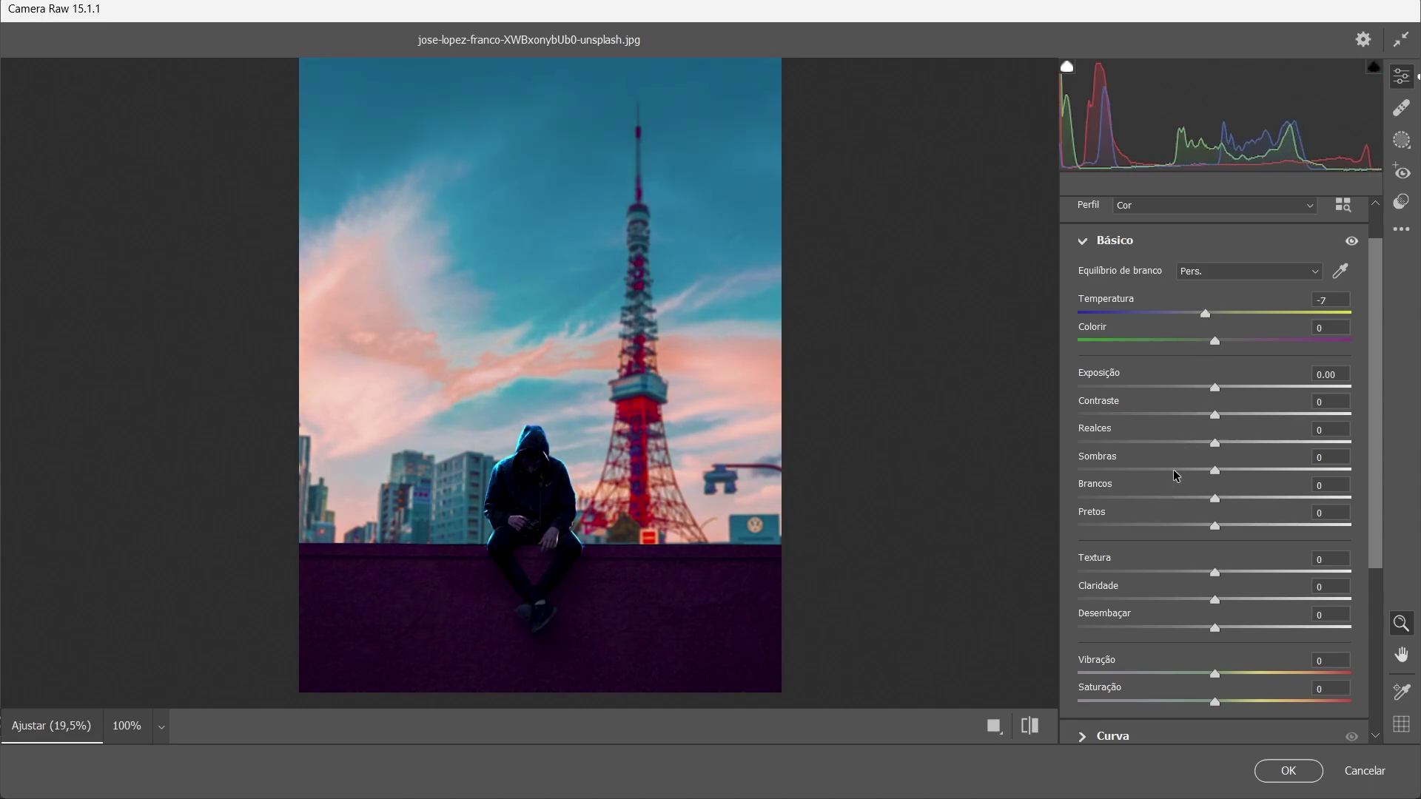
{"action": "mouse_move", "coordinate": [1219, 449]}
{"action": "left_mouse_down"}
{"action": "mouse_move", "coordinate": [1283, 444]}
{"action": "mouse_move", "coordinate": [1161, 444]}
{"action": "mouse_move", "coordinate": [1223, 447]}
{"action": "mouse_move", "coordinate": [1255, 477]}
{"action": "left_mouse_up"}
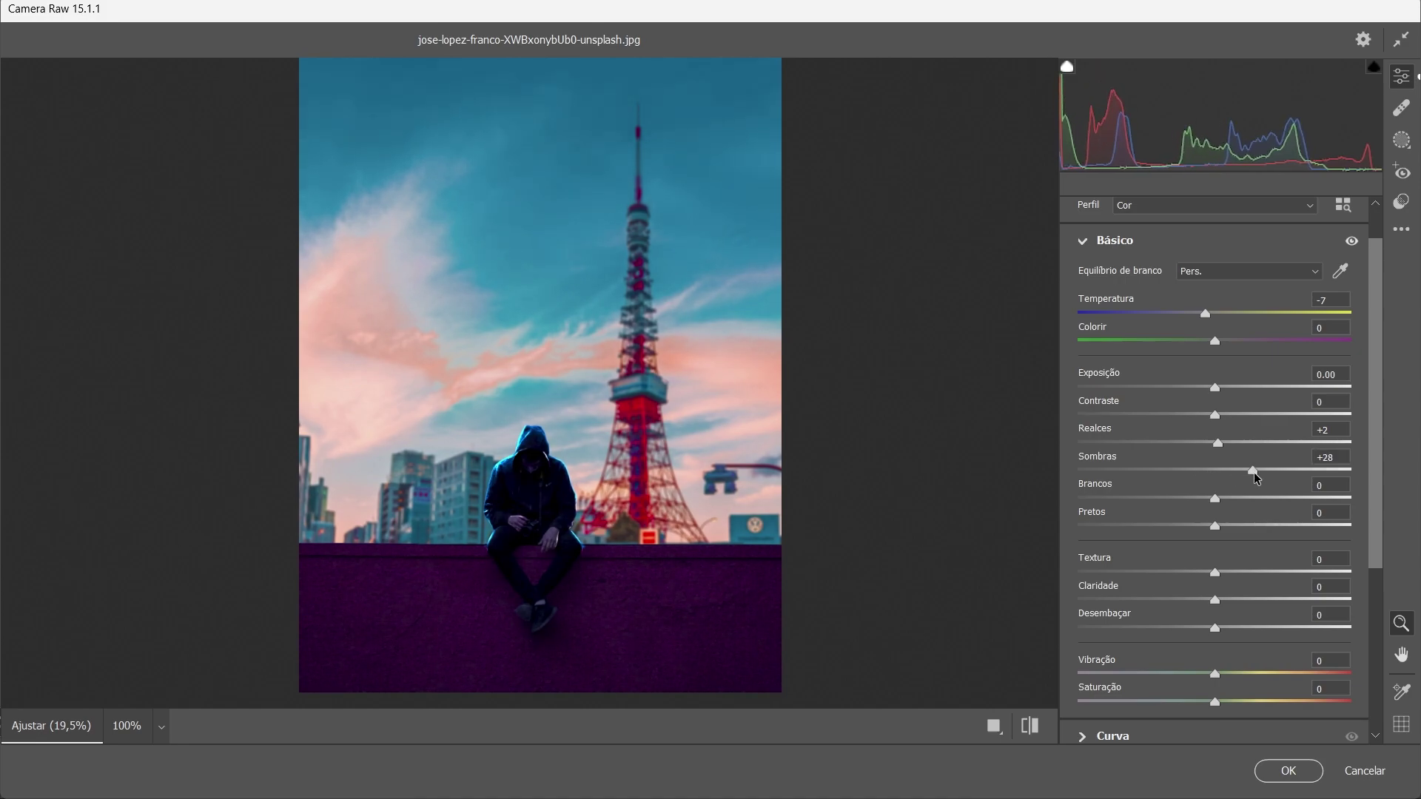
{"action": "mouse_move", "coordinate": [1255, 477]}
{"action": "left_mouse_down"}
{"action": "mouse_move", "coordinate": [1271, 477]}
{"action": "mouse_move", "coordinate": [1255, 478]}
{"action": "left_mouse_up"}
{"action": "left_click_drag", "start_coordinate": [1220, 677], "coordinate": [1251, 677]}
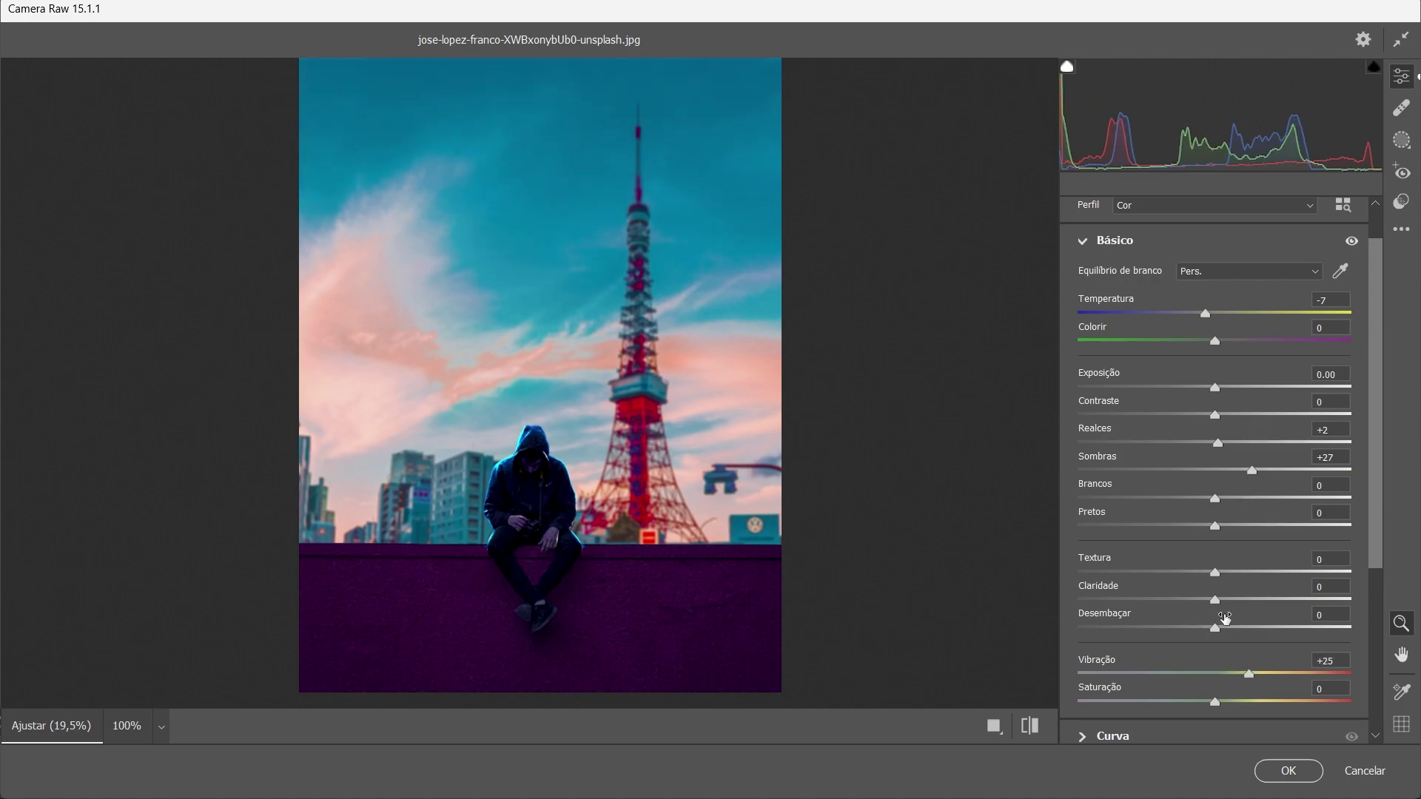
{"action": "scroll", "coordinate": [1188, 570], "scroll_direction": "down", "scroll_amount": 5}
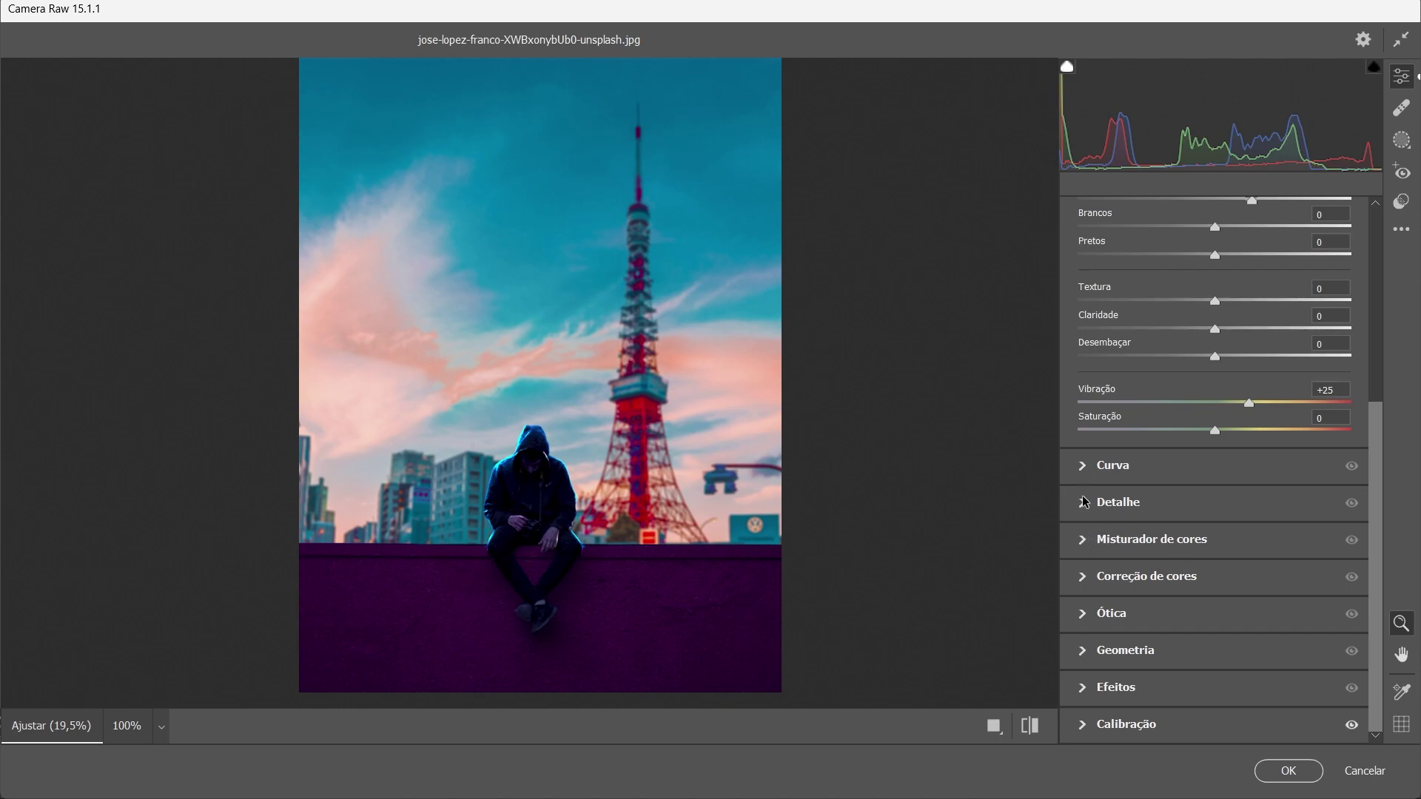
In the HSL color mixer, shift the hue of the blues and violets
{"action": "left_click", "coordinate": [1085, 575]}
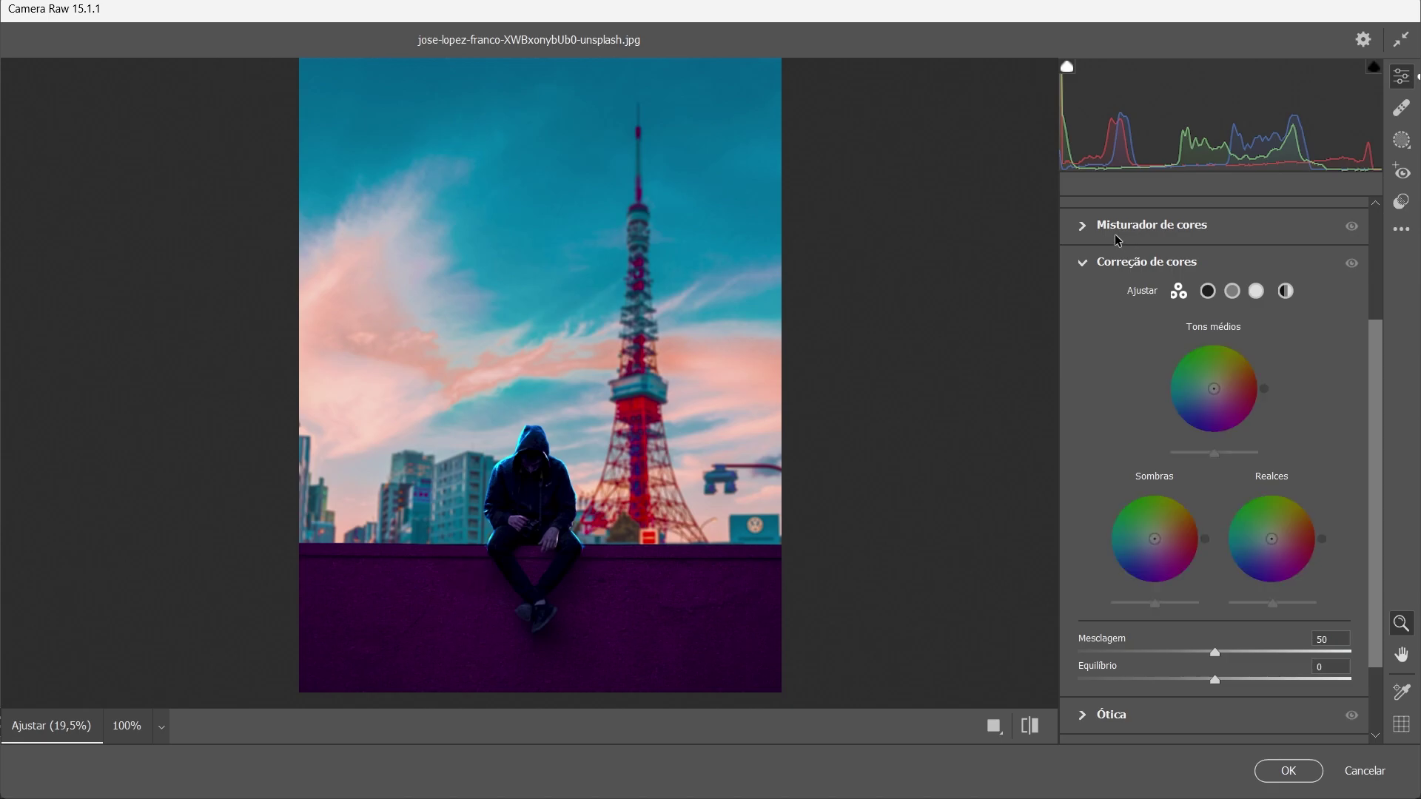
{"action": "left_click", "coordinate": [1079, 232]}
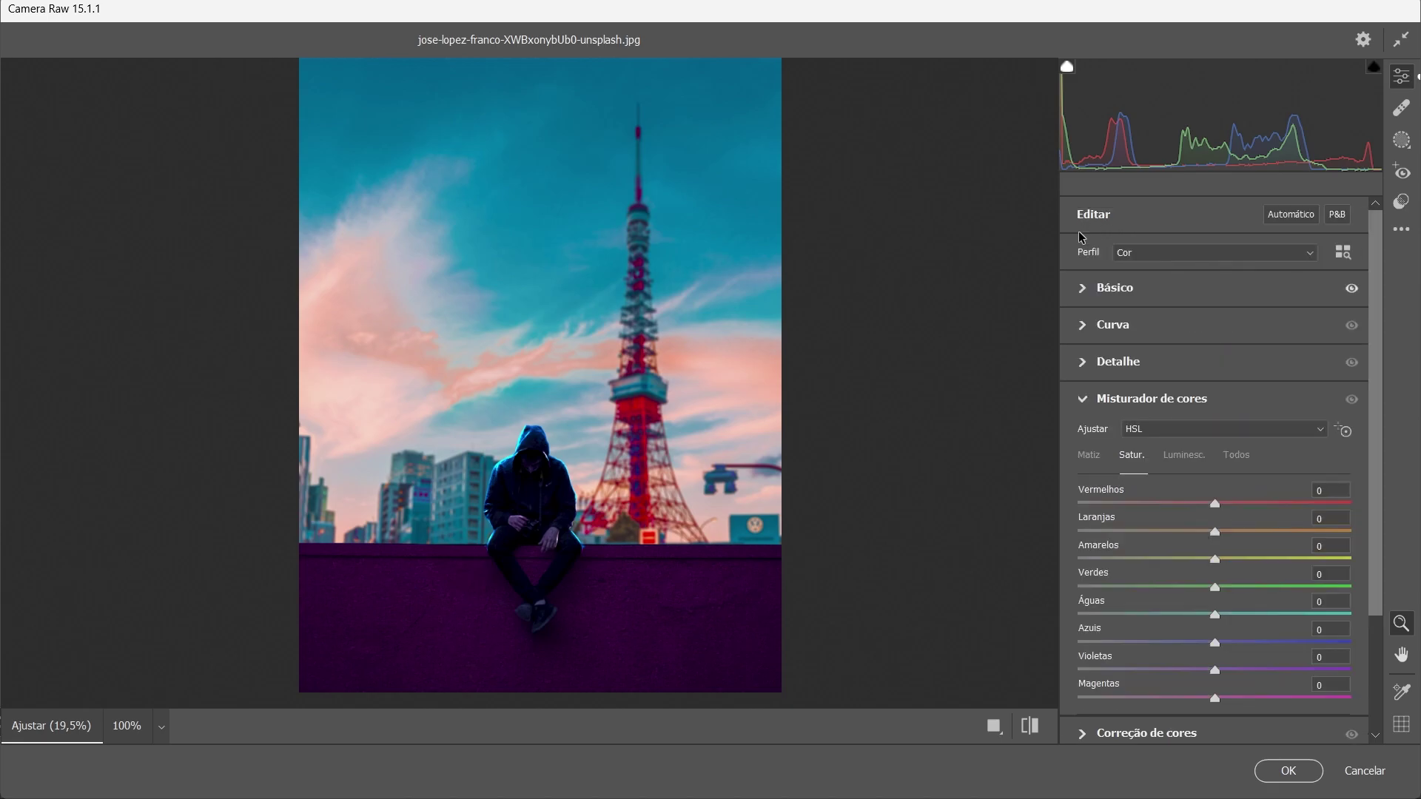
{"action": "left_click", "coordinate": [1094, 457]}
{"action": "scroll", "coordinate": [1202, 592], "scroll_direction": "down", "scroll_amount": 3}
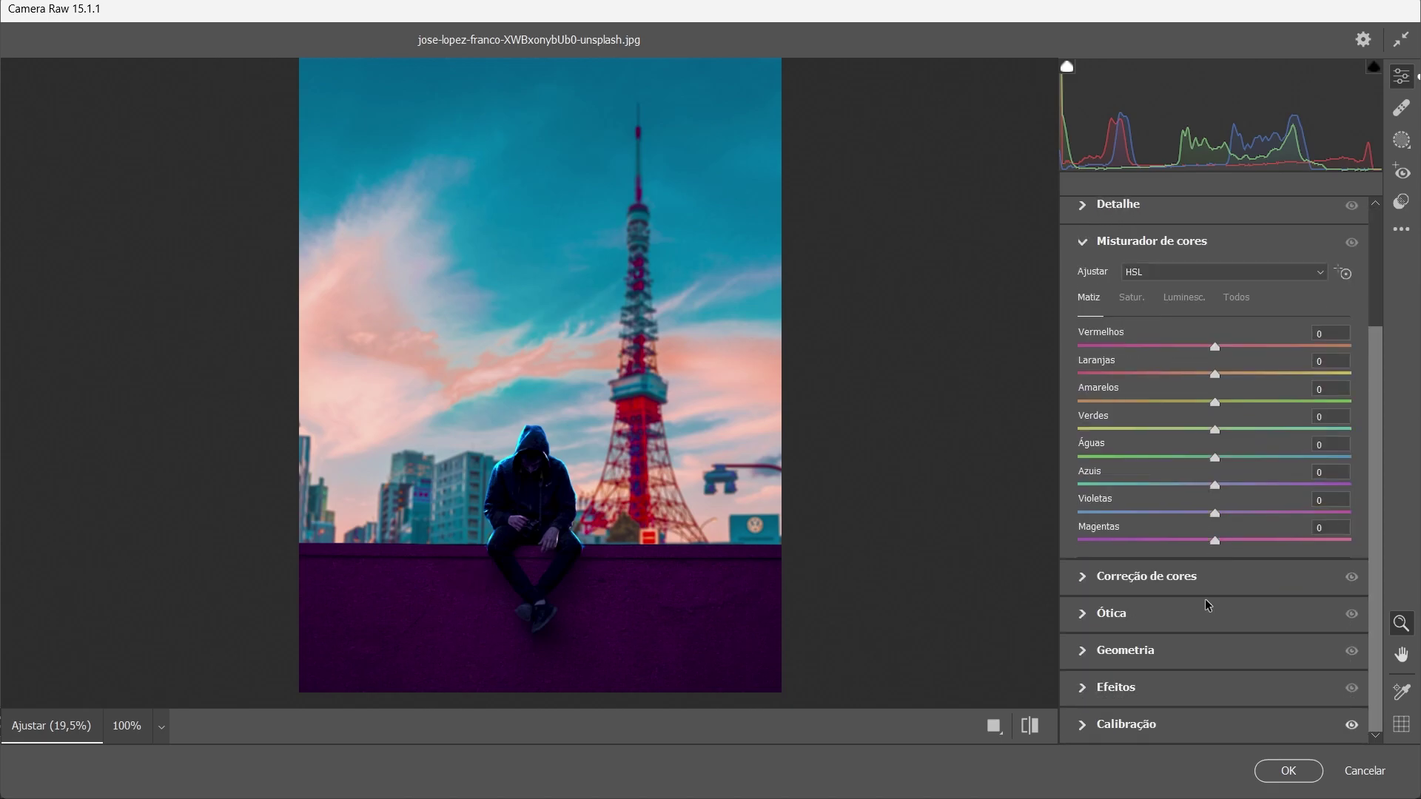
{"action": "mouse_move", "coordinate": [1215, 488]}
{"action": "left_mouse_down"}
{"action": "mouse_move", "coordinate": [1312, 500]}
{"action": "mouse_move", "coordinate": [1205, 486]}
{"action": "left_mouse_up"}
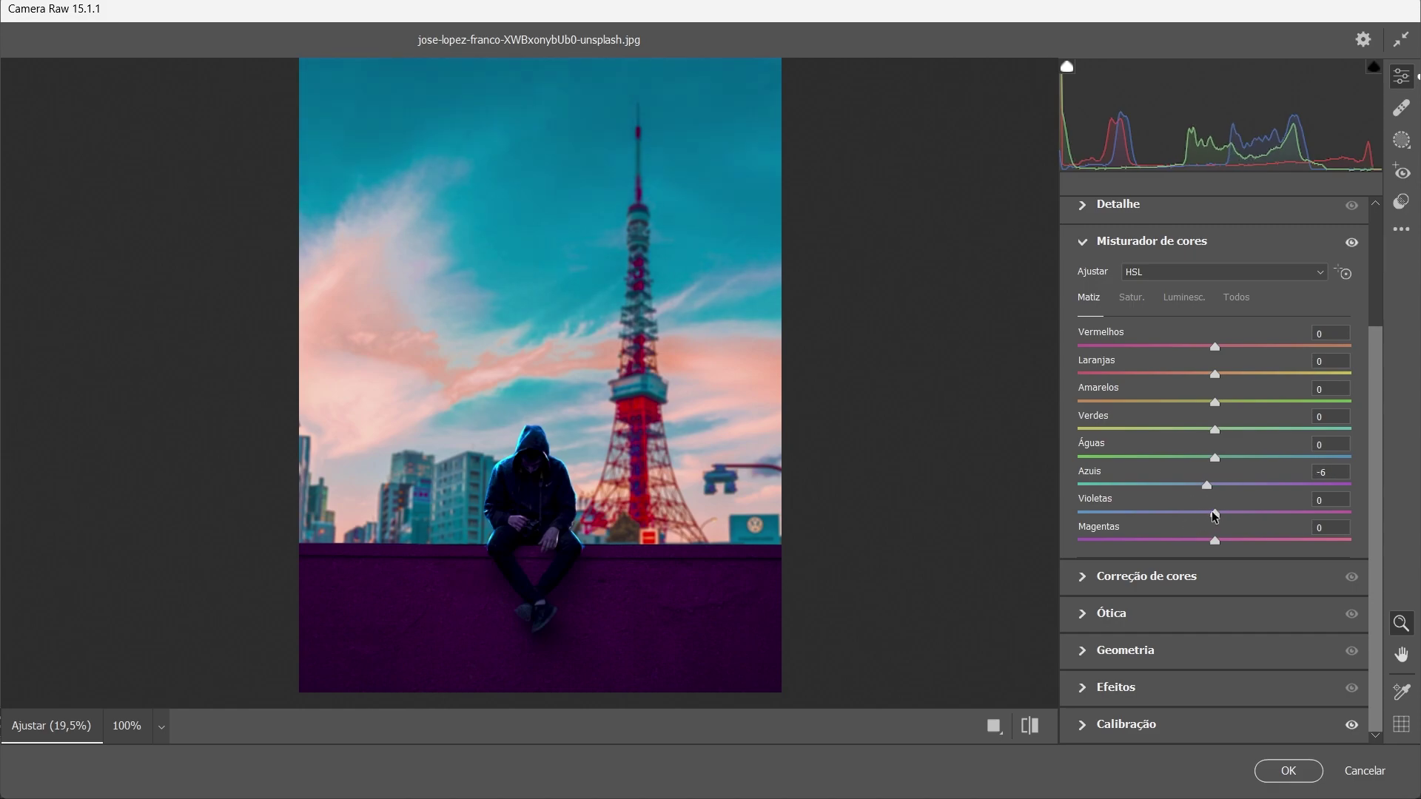
{"action": "mouse_move", "coordinate": [1215, 514]}
{"action": "left_mouse_down"}
{"action": "mouse_move", "coordinate": [1242, 524]}
{"action": "mouse_move", "coordinate": [1223, 541]}
{"action": "left_mouse_up"}
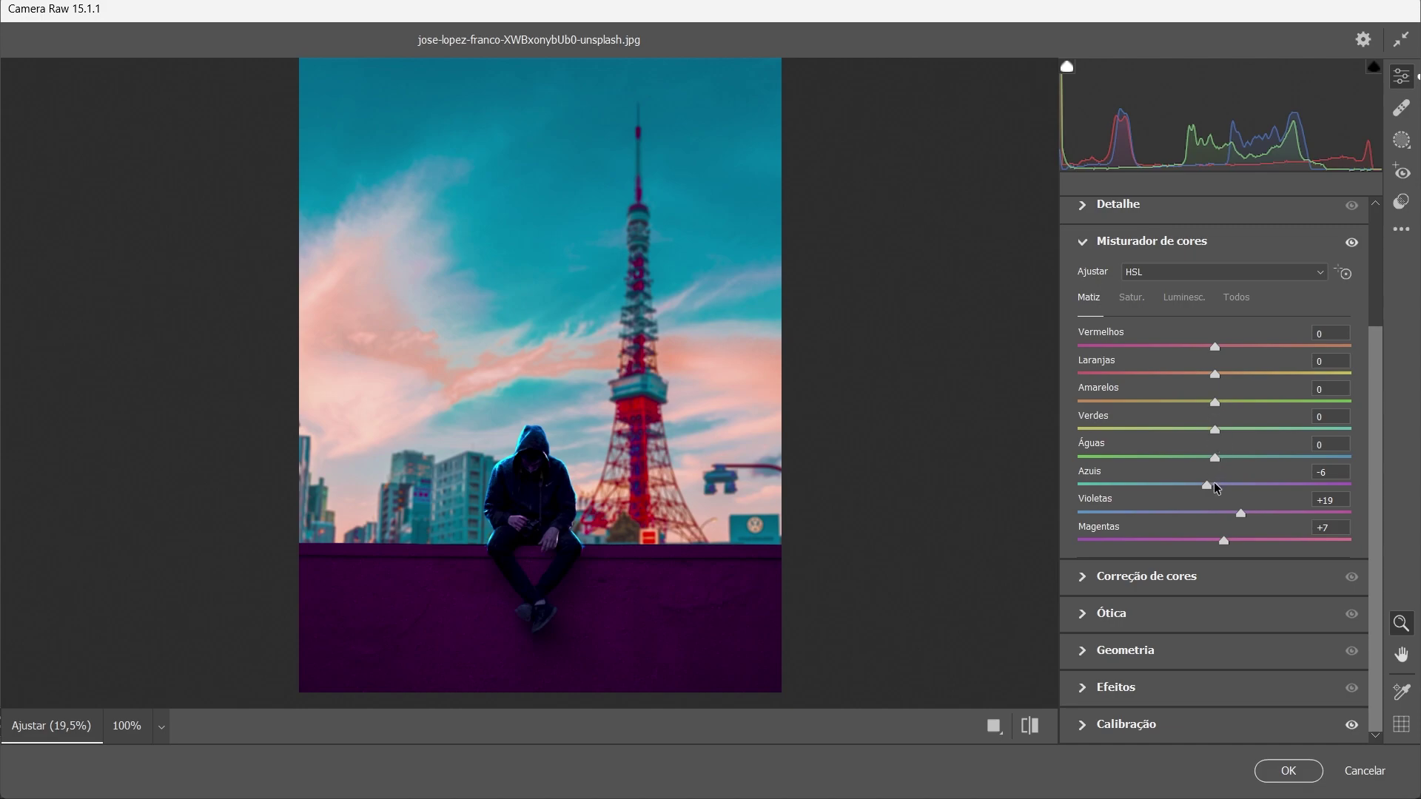
{"action": "mouse_move", "coordinate": [1217, 488]}
{"action": "left_mouse_down"}
{"action": "mouse_move", "coordinate": [1184, 484]}
{"action": "mouse_move", "coordinate": [1237, 489]}
{"action": "mouse_move", "coordinate": [1193, 489]}
{"action": "left_mouse_up"}
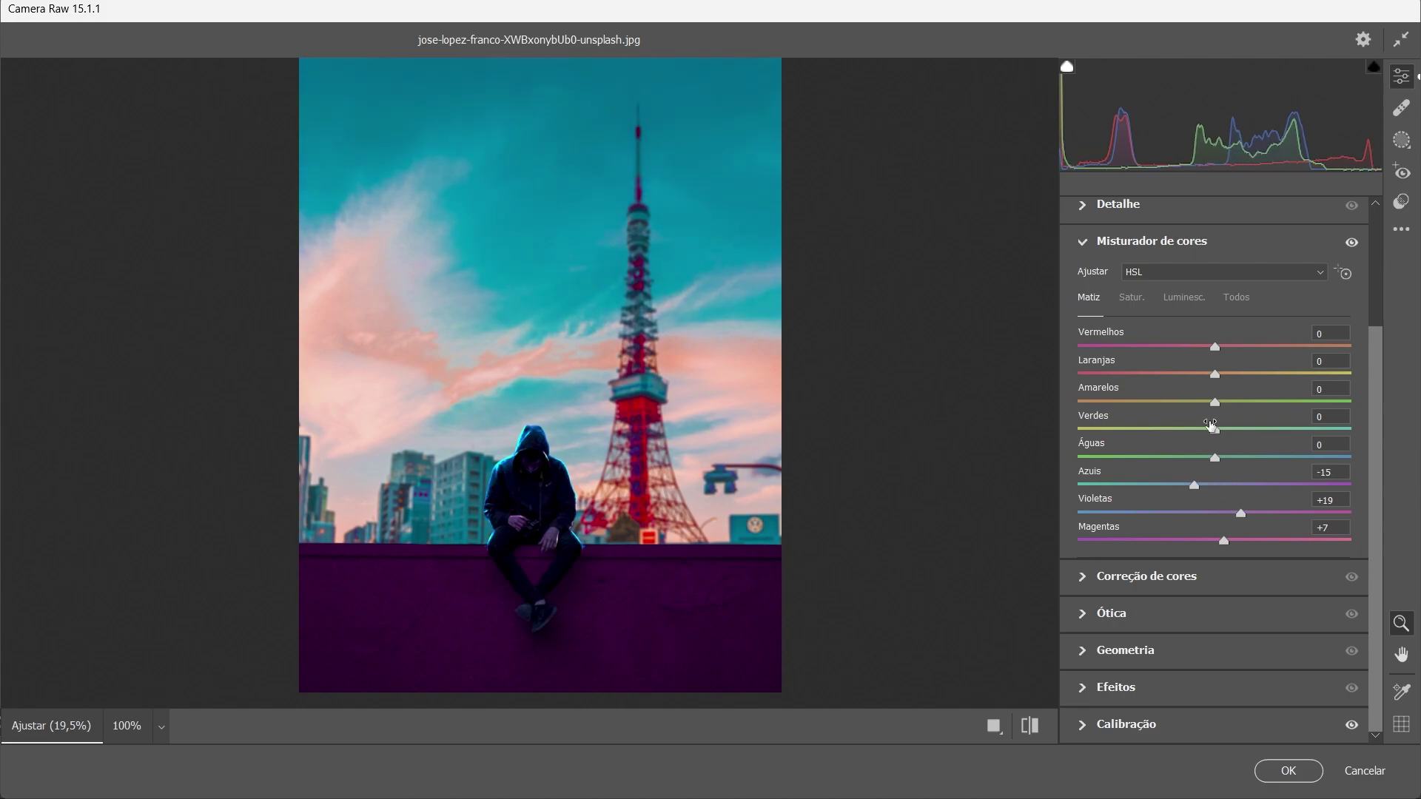
Saturate the violets, set aquas luminance to -16 and magentas luminance to +10
{"action": "left_click", "coordinate": [1131, 299]}
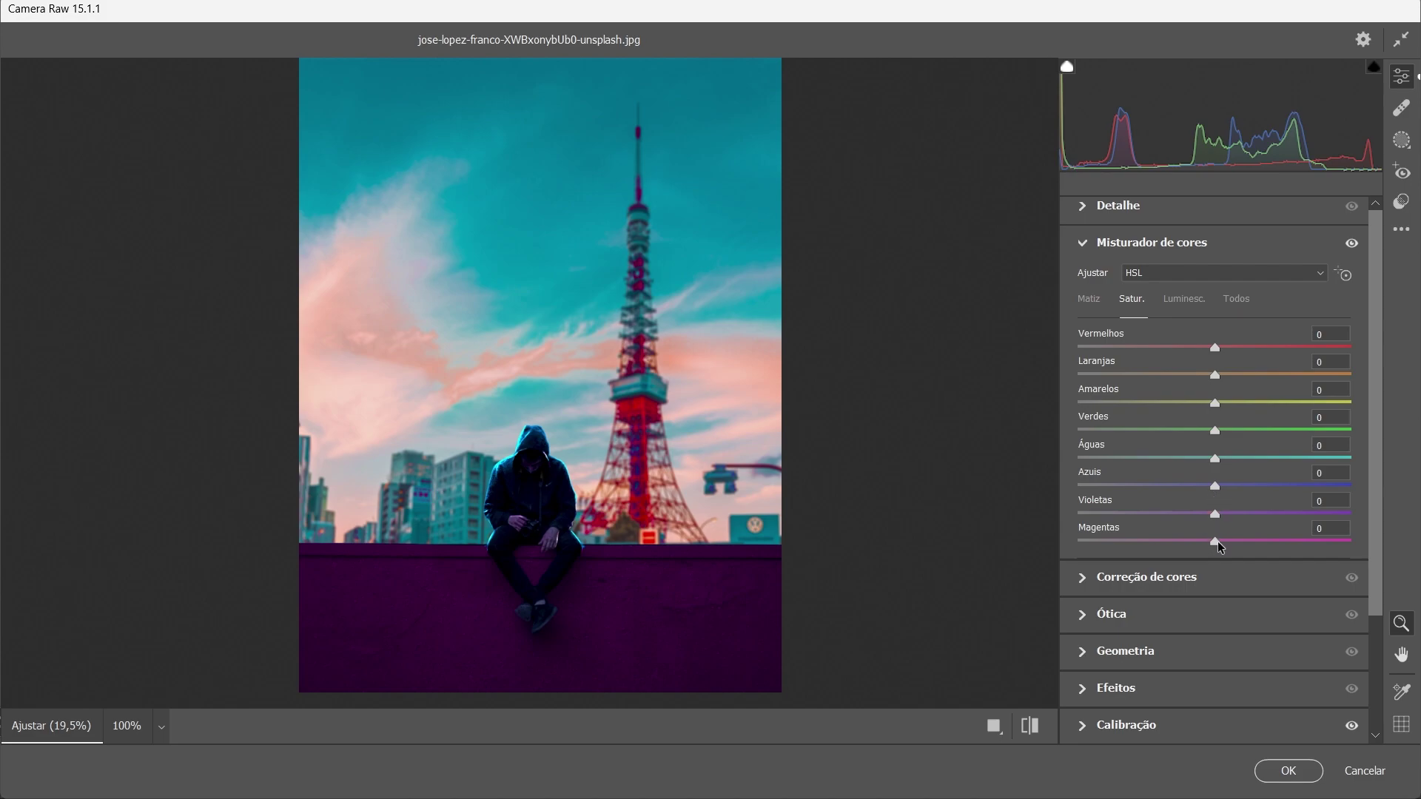
{"action": "mouse_move", "coordinate": [1215, 513]}
{"action": "left_mouse_down"}
{"action": "mouse_move", "coordinate": [1323, 522]}
{"action": "mouse_move", "coordinate": [1256, 514]}
{"action": "mouse_move", "coordinate": [1221, 489]}
{"action": "mouse_move", "coordinate": [1253, 486]}
{"action": "mouse_move", "coordinate": [1208, 459]}
{"action": "left_mouse_up"}
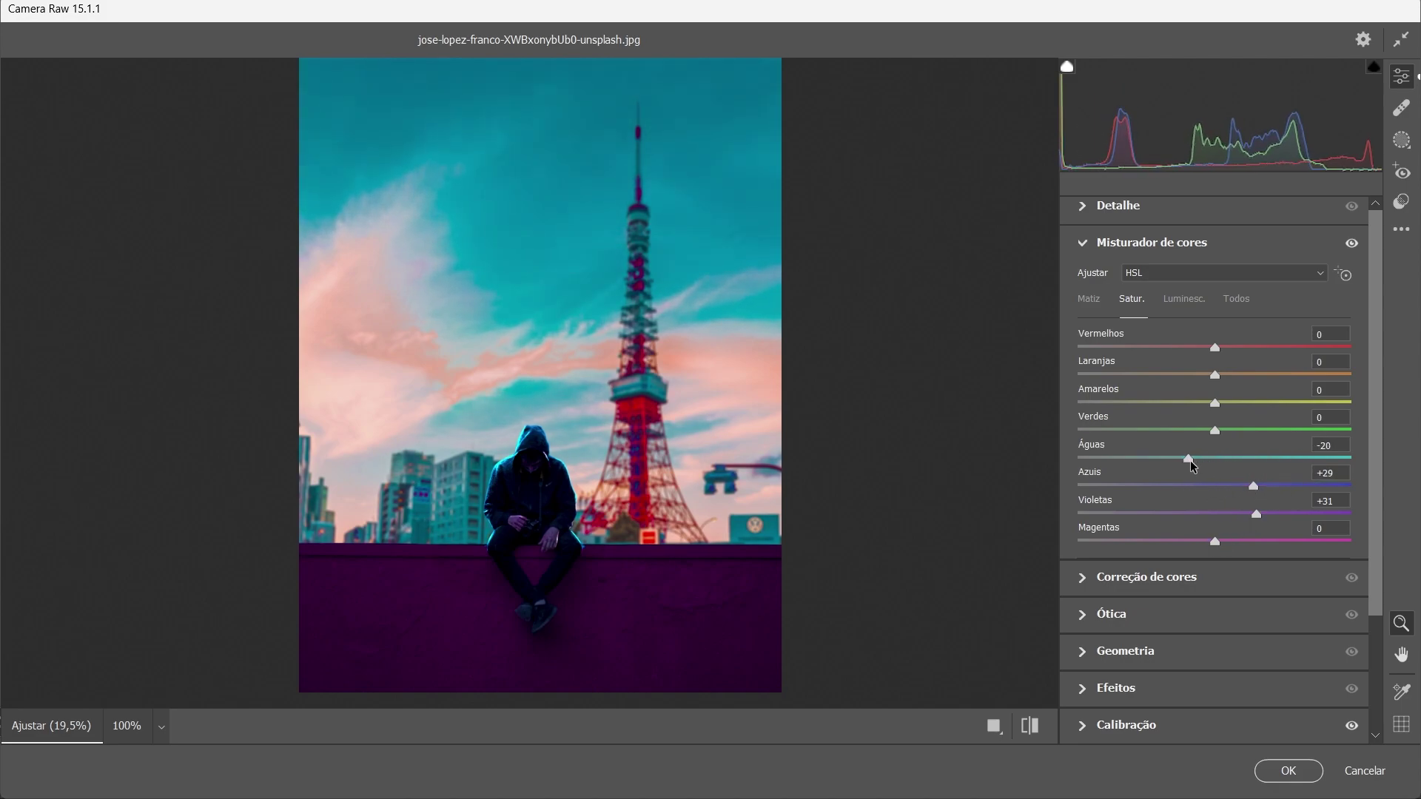
{"action": "left_click", "coordinate": [1183, 304]}
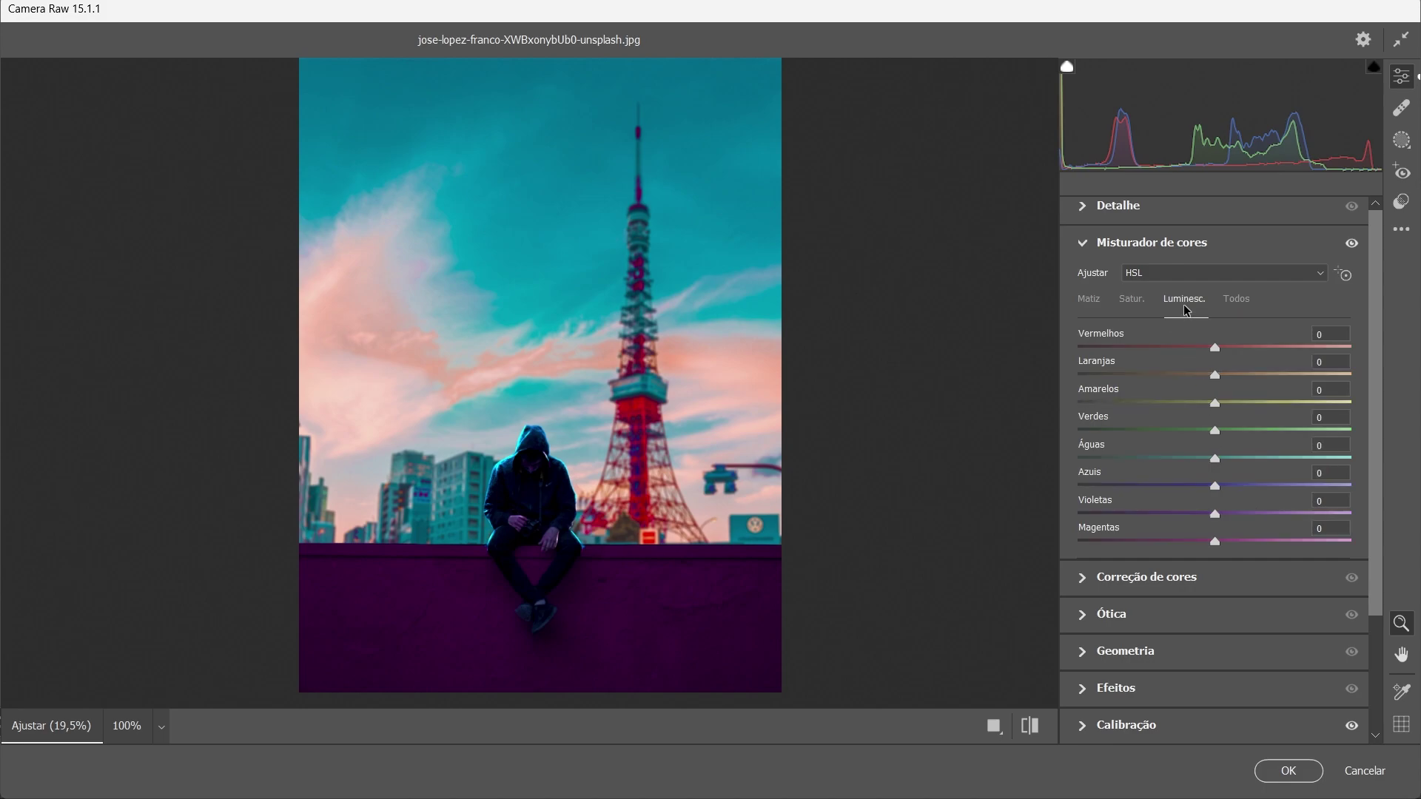
{"action": "left_click_drag", "start_coordinate": [1214, 459], "coordinate": [1196, 465]}
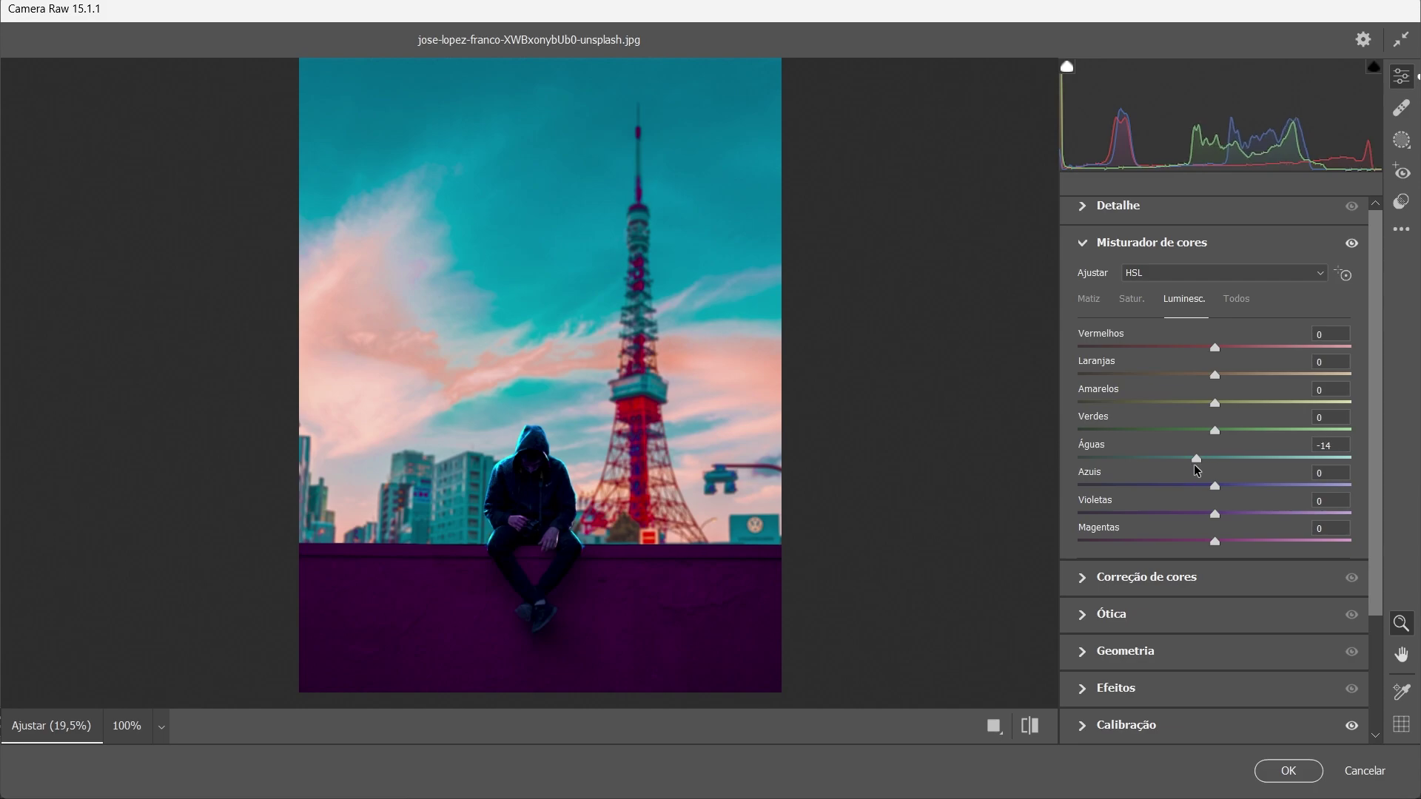
{"action": "mouse_move", "coordinate": [1216, 541]}
{"action": "left_mouse_down"}
{"action": "mouse_move", "coordinate": [1228, 540]}
{"action": "mouse_move", "coordinate": [1228, 490]}
{"action": "mouse_move", "coordinate": [1193, 459]}
{"action": "mouse_move", "coordinate": [1210, 433]}
{"action": "left_mouse_up"}
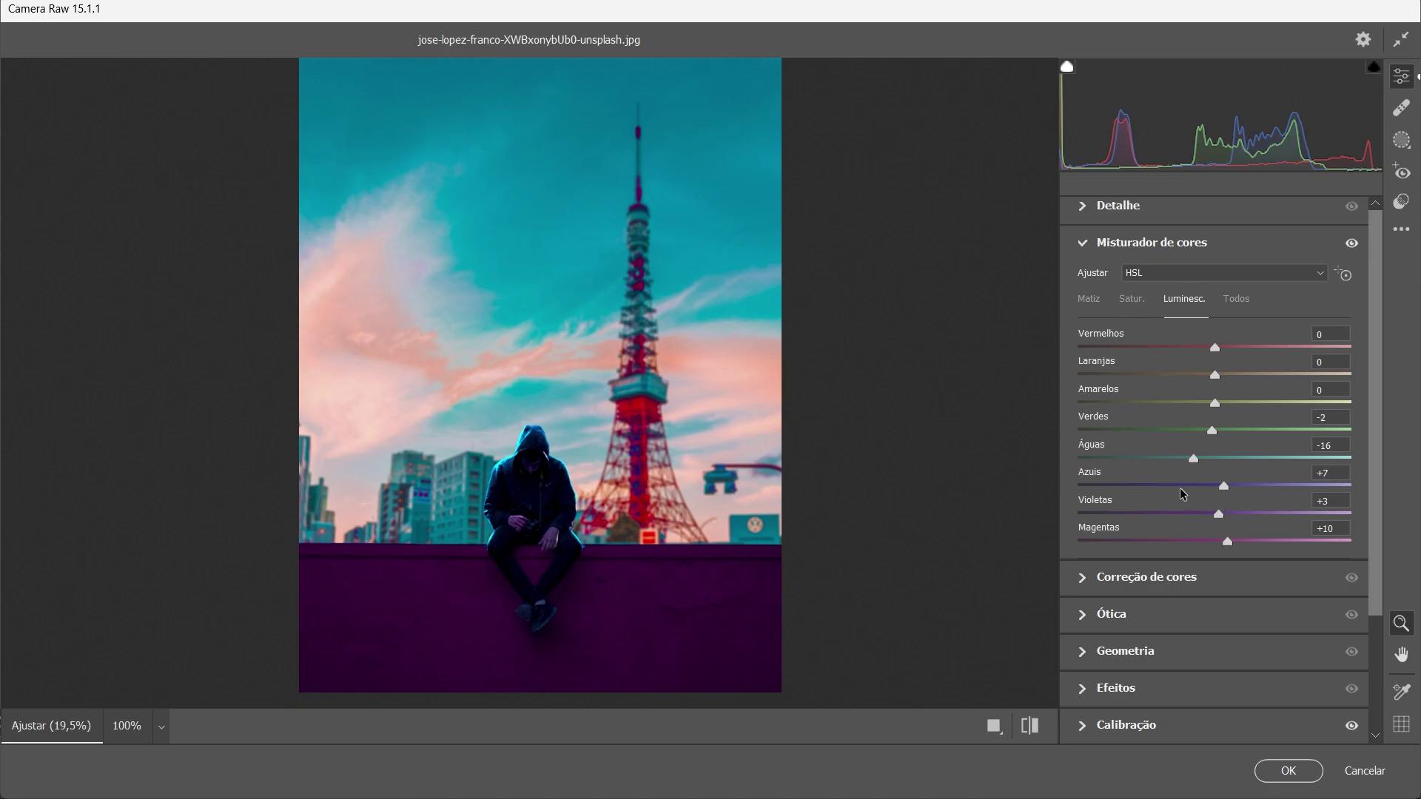
{"action": "scroll", "coordinate": [1181, 493], "scroll_direction": "up", "scroll_amount": 3}
Raise Exposição in the Básico panel to +0.15
{"action": "left_click", "coordinate": [1086, 291]}
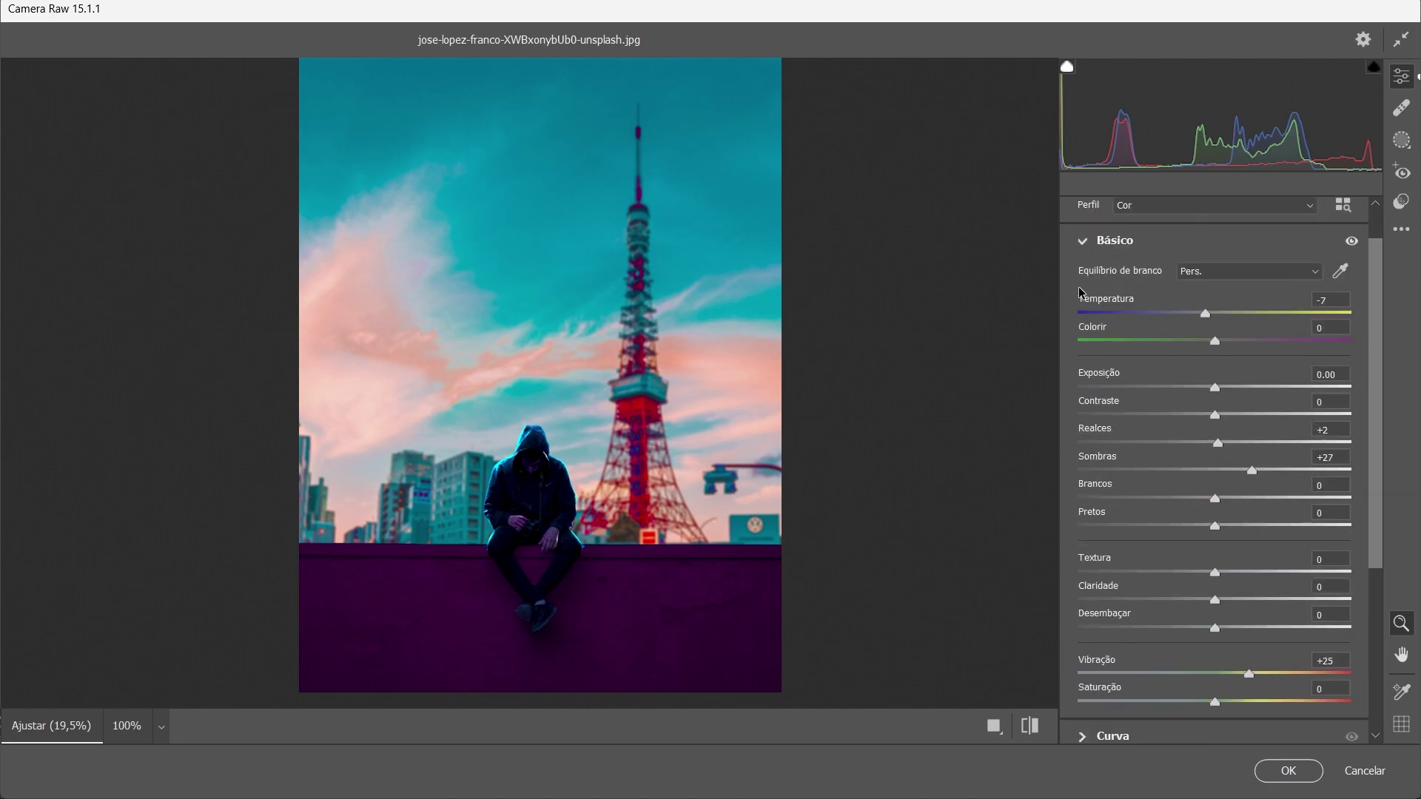
{"action": "left_click_drag", "start_coordinate": [1218, 390], "coordinate": [1233, 404]}
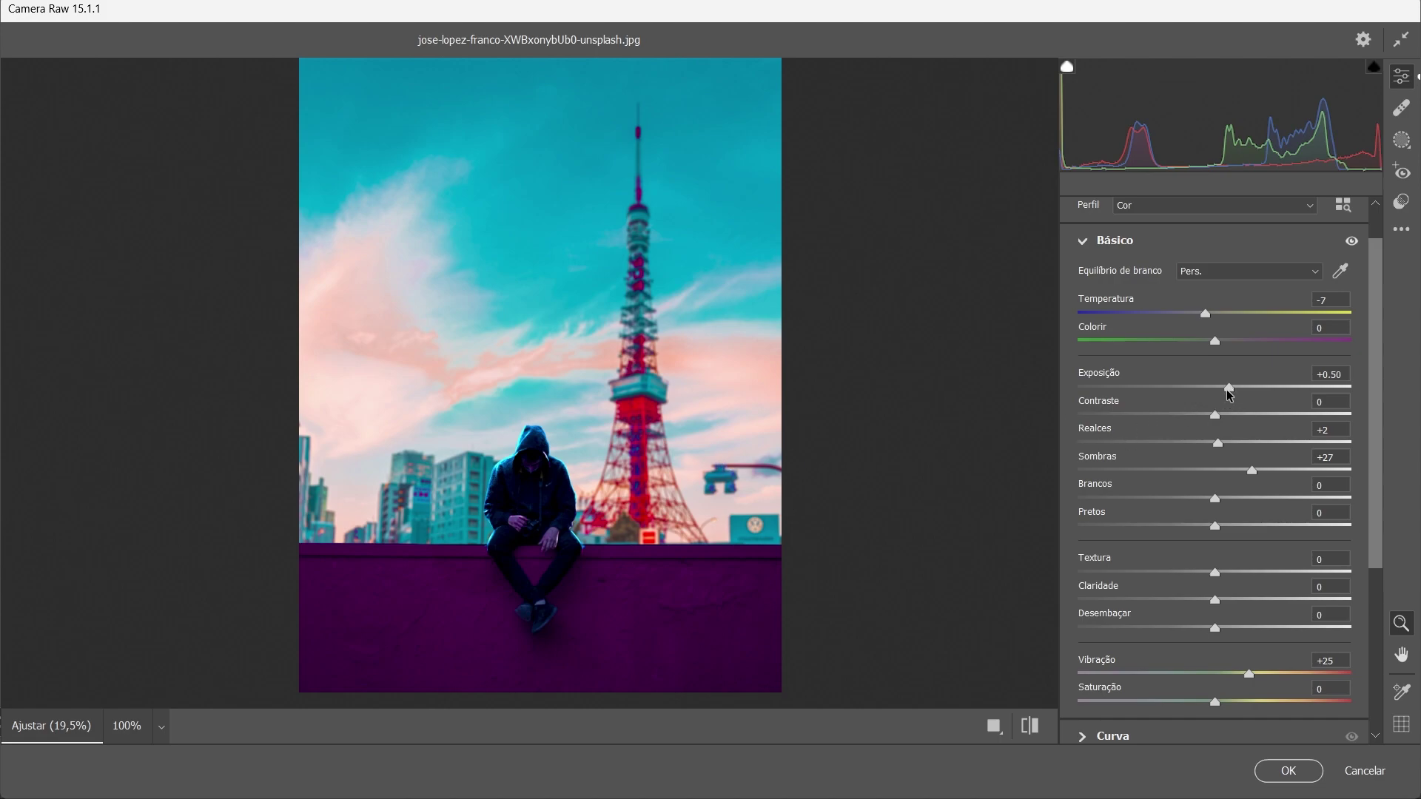
{"action": "left_click_drag", "start_coordinate": [1227, 392], "coordinate": [1220, 396]}
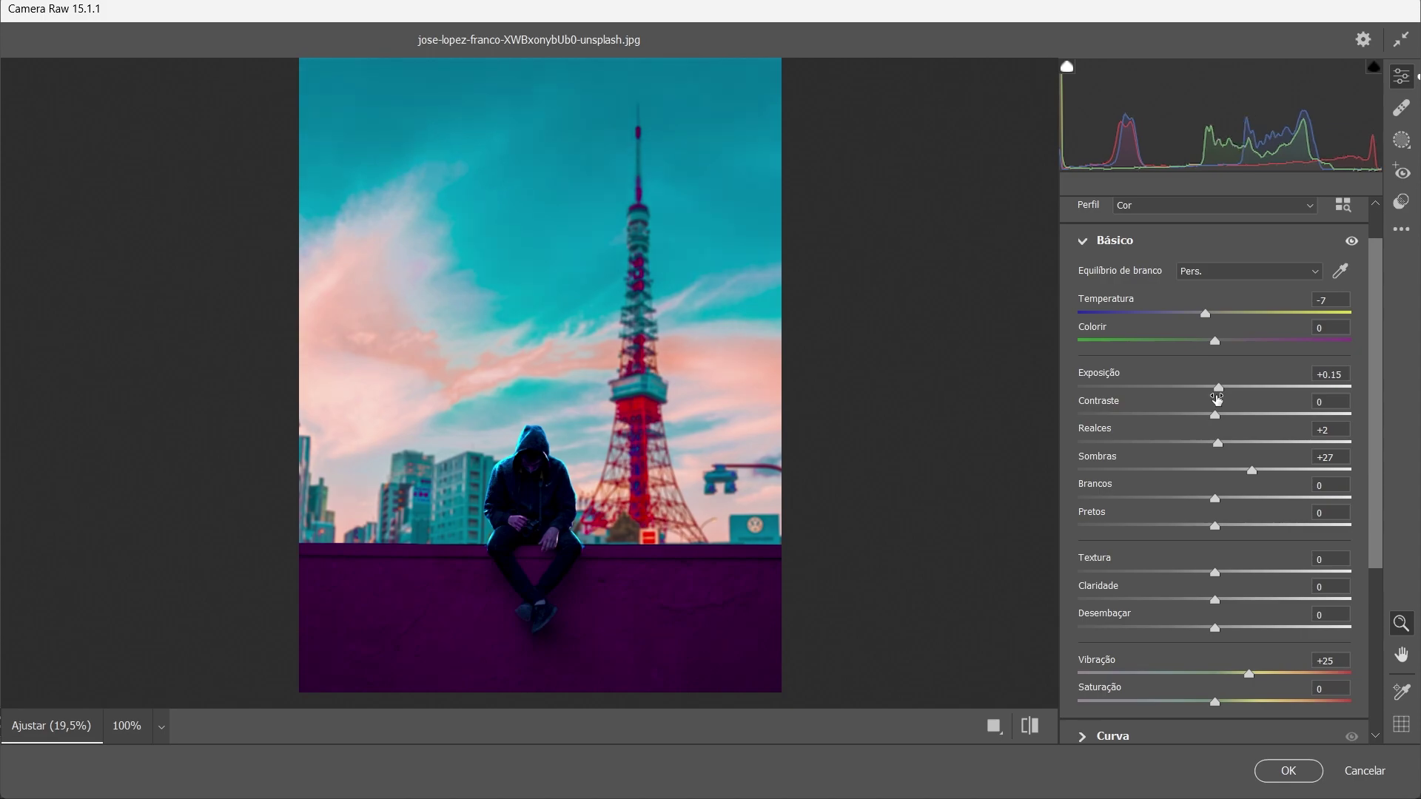
Apply the Camera Raw grade to Camada 2 and zoom around the canvas to inspect it
{"action": "left_click", "coordinate": [1285, 772]}
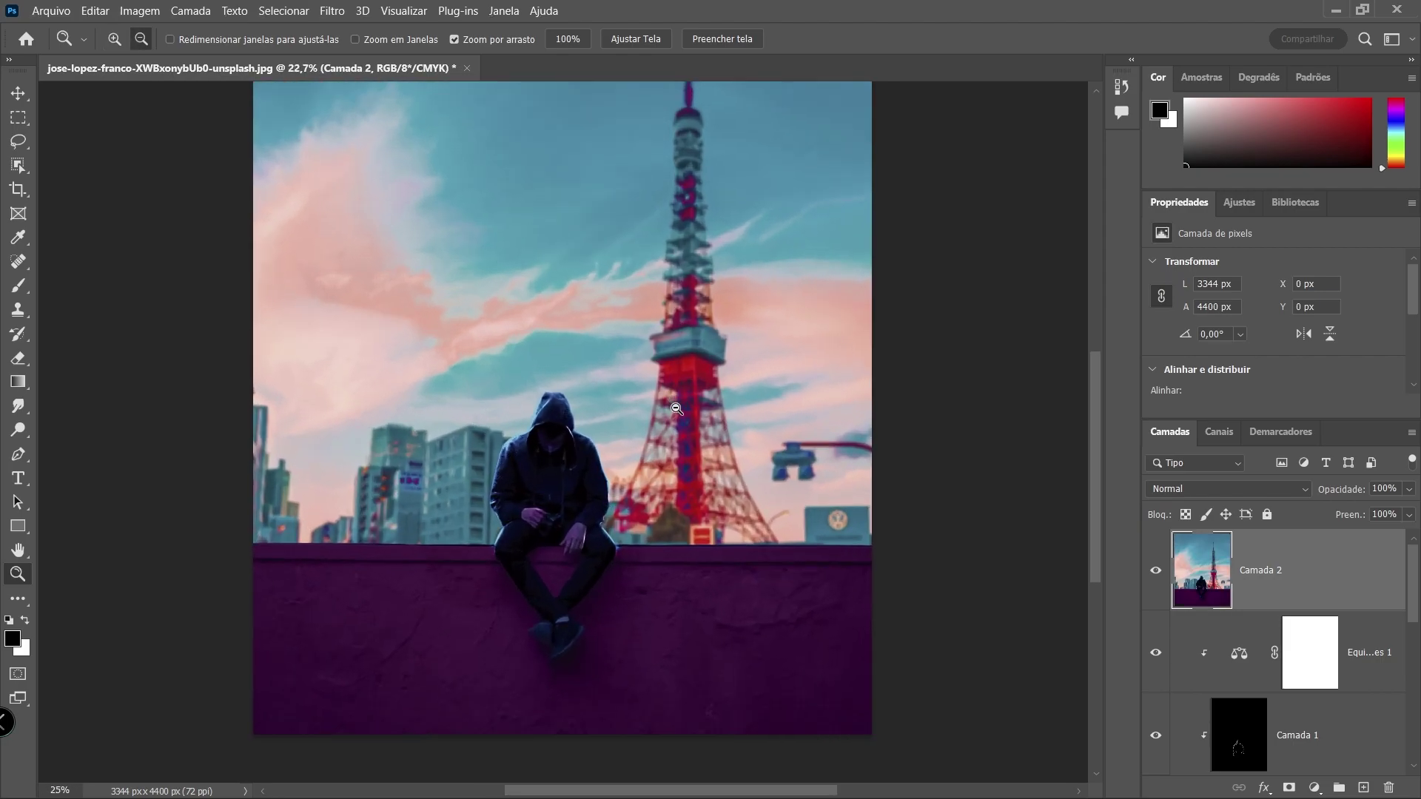
{"action": "scroll", "coordinate": [612, 408], "scroll_direction": "up", "scroll_amount": 3, "text": "alt"}
{"action": "scroll", "coordinate": [577, 513], "scroll_direction": "down", "scroll_amount": 2, "text": "alt"}
{"action": "scroll", "coordinate": [635, 543], "scroll_direction": "down", "scroll_amount": 1, "text": "alt"}
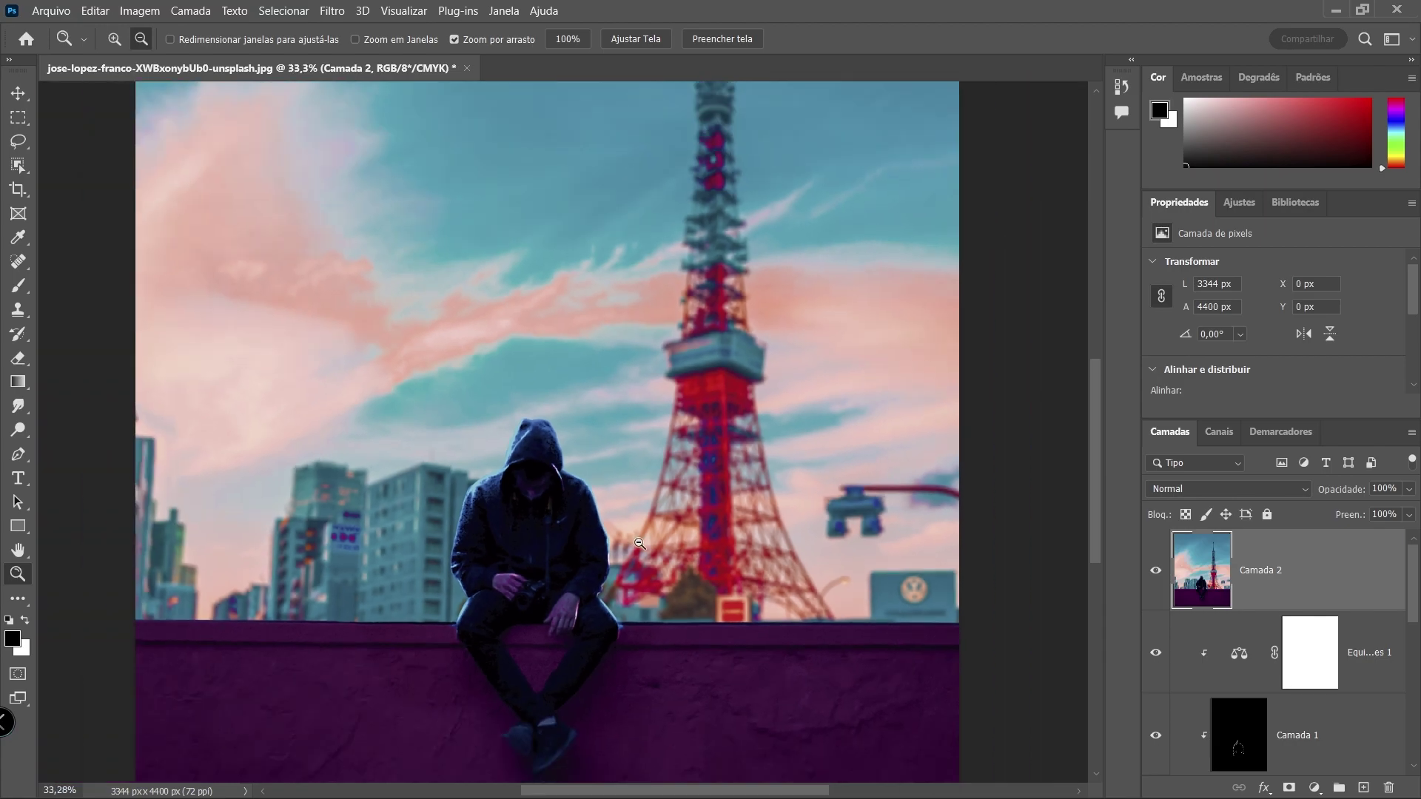
{"action": "scroll", "coordinate": [640, 545], "scroll_direction": "down", "scroll_amount": 1, "text": "alt"}
{"action": "scroll", "coordinate": [664, 548], "scroll_direction": "down", "scroll_amount": 2, "text": "alt"}
{"action": "scroll", "coordinate": [667, 550], "scroll_direction": "up", "scroll_amount": 3, "text": "alt"}
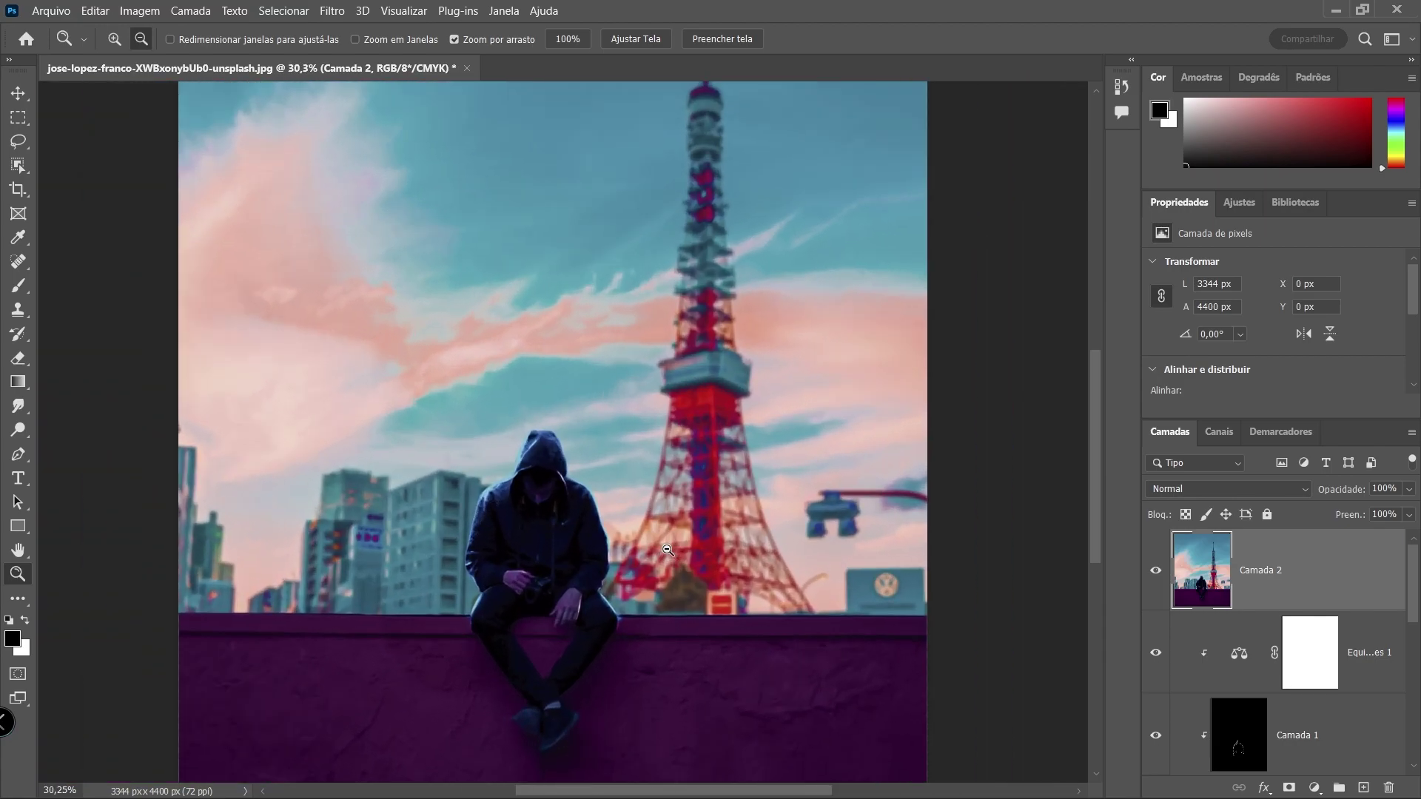
{"action": "scroll", "coordinate": [667, 550], "scroll_direction": "up", "scroll_amount": 1, "text": "alt"}
{"action": "scroll", "coordinate": [667, 550], "scroll_direction": "down", "scroll_amount": 1, "text": "alt"}
{"action": "scroll", "coordinate": [667, 550], "scroll_direction": "up", "scroll_amount": 1, "text": "alt"}
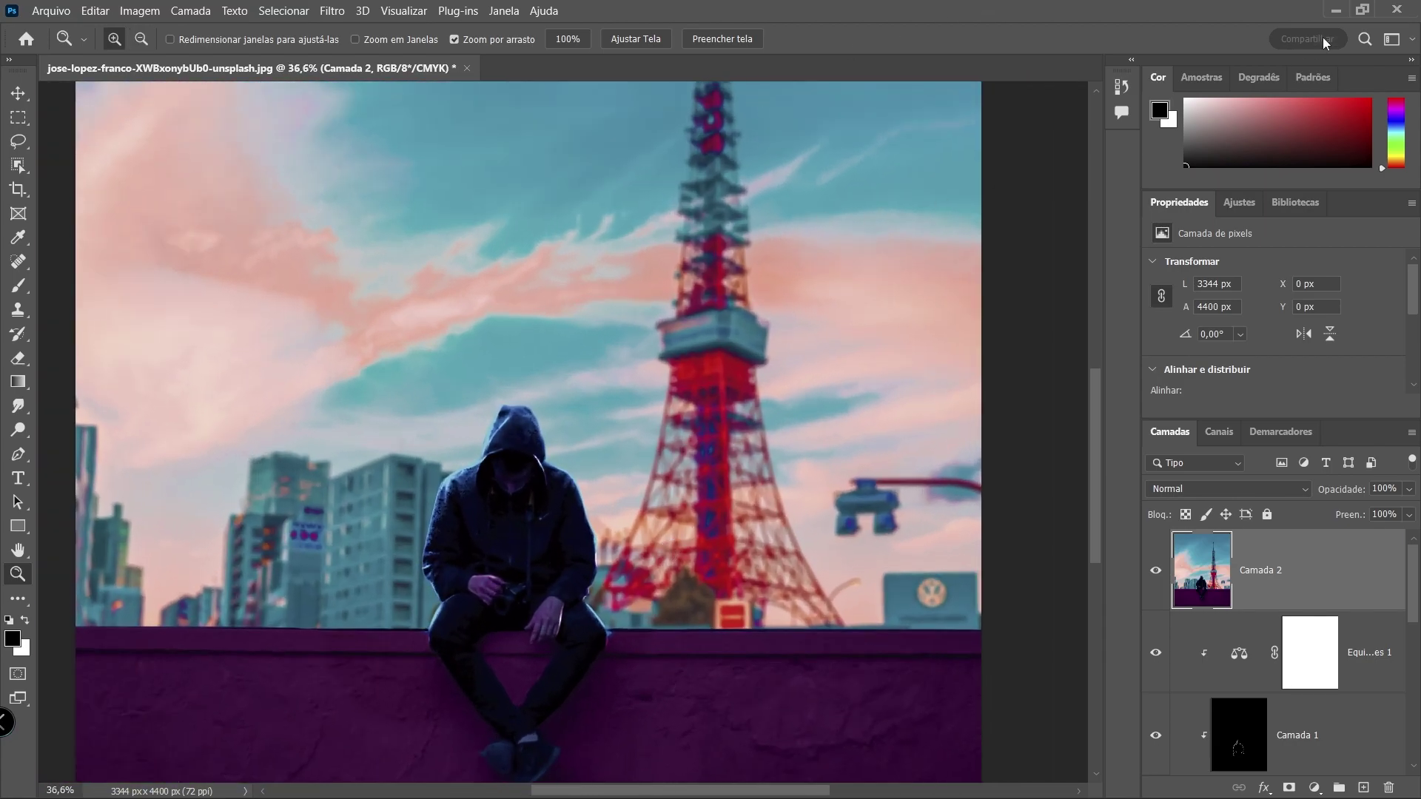